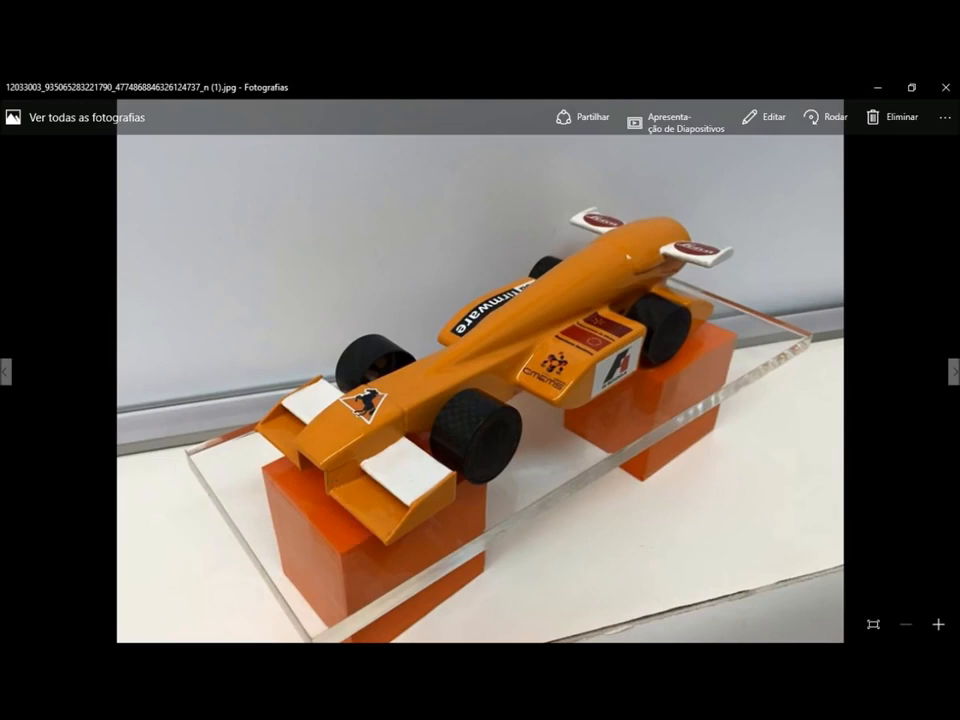
# Step: Look through the reference photo and concept sketch of the race car
pyautogui.click(100, 495)
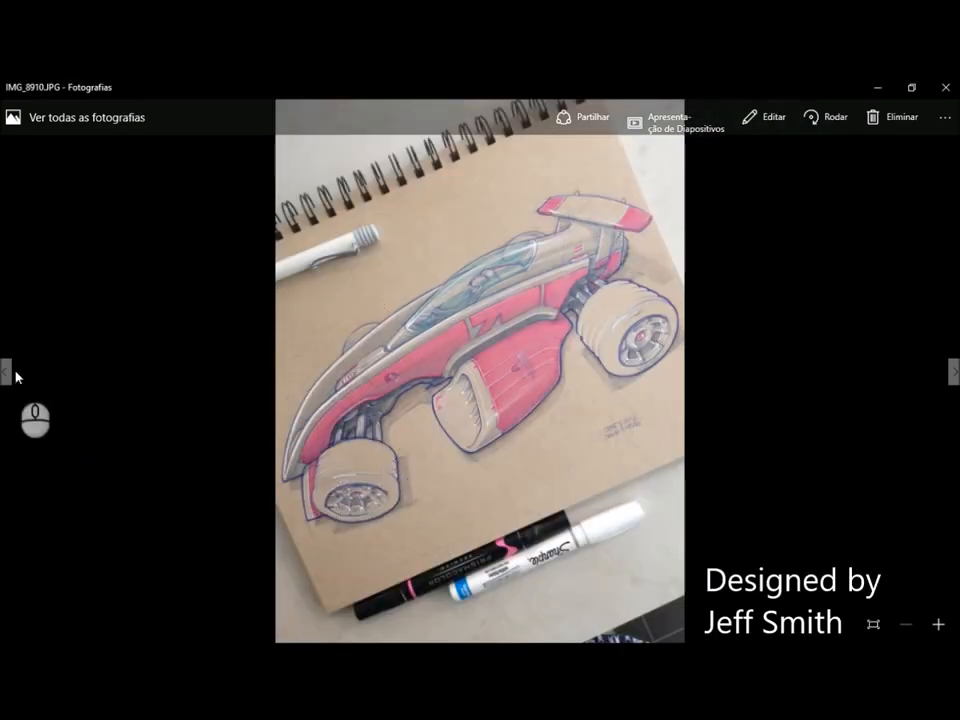
pyautogui.click(0, 428)
pyautogui.click(0, 396)
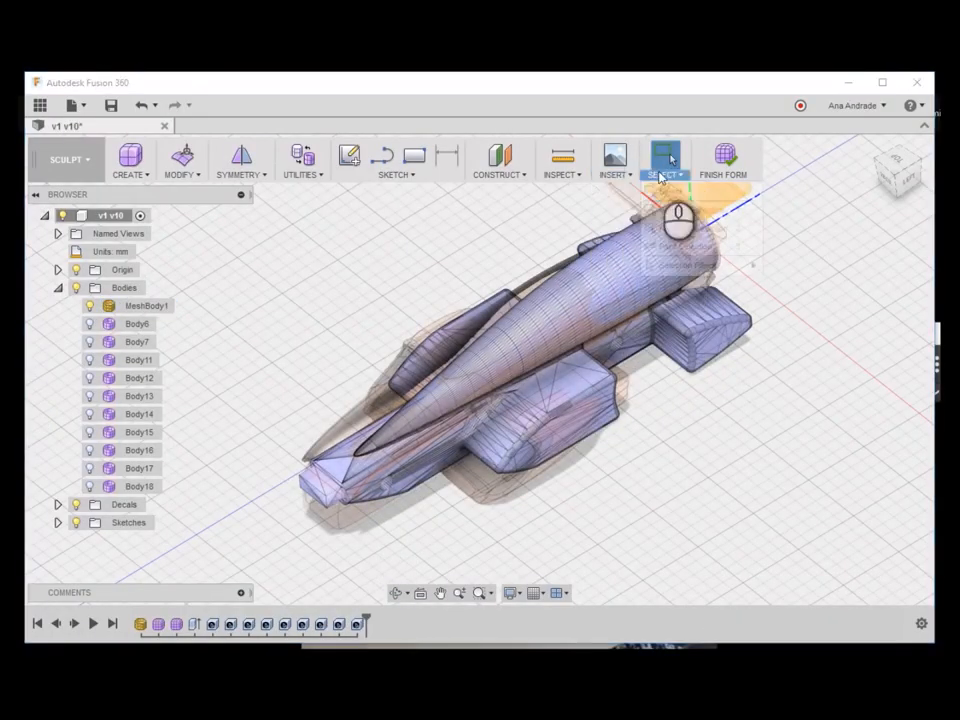
pyautogui.click(614, 175)
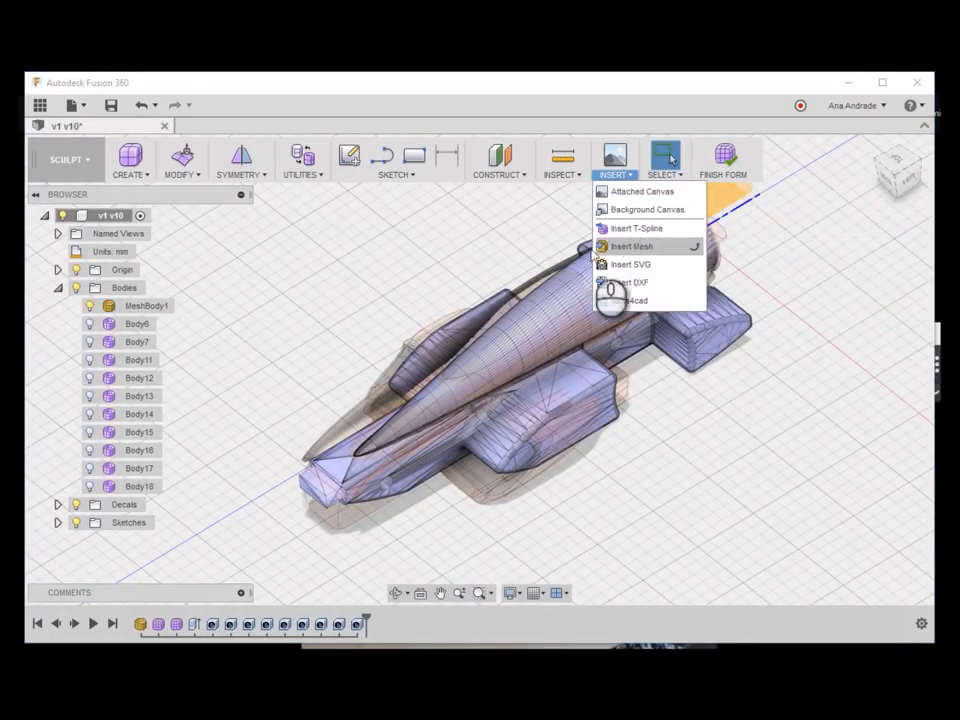
# Step: Hide MeshBody1 and show the T-Spline bodies Body6, Body7, Body11 and Body12
pyautogui.keyDown('shift'); pyautogui.moveTo(502, 308); pyautogui.dragTo(271, 295, button='middle'); pyautogui.keyUp('shift')
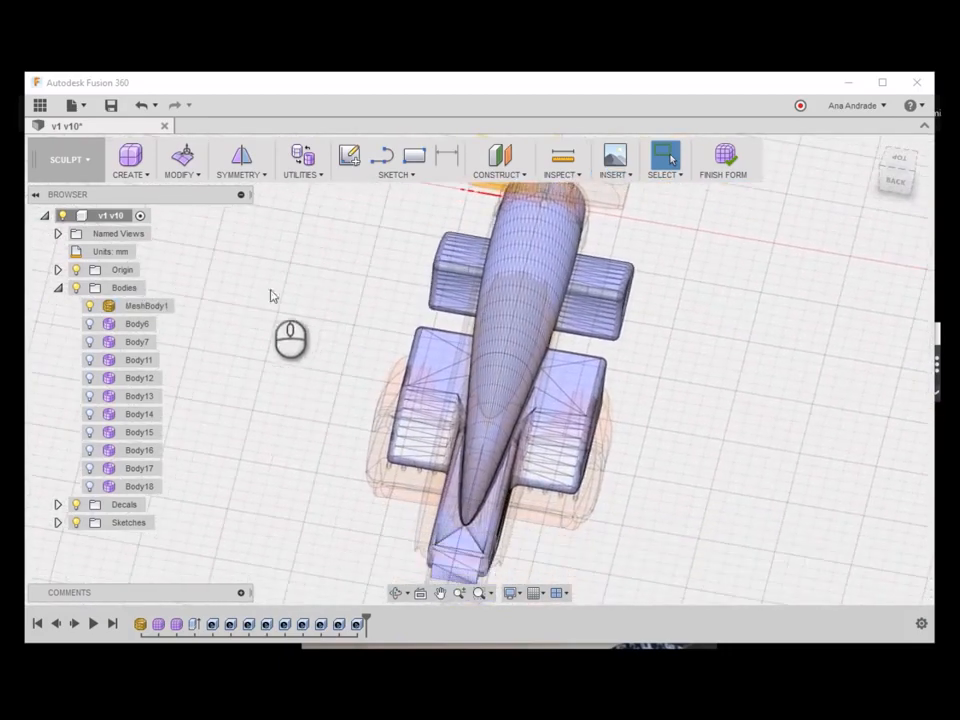
pyautogui.click(91, 307)
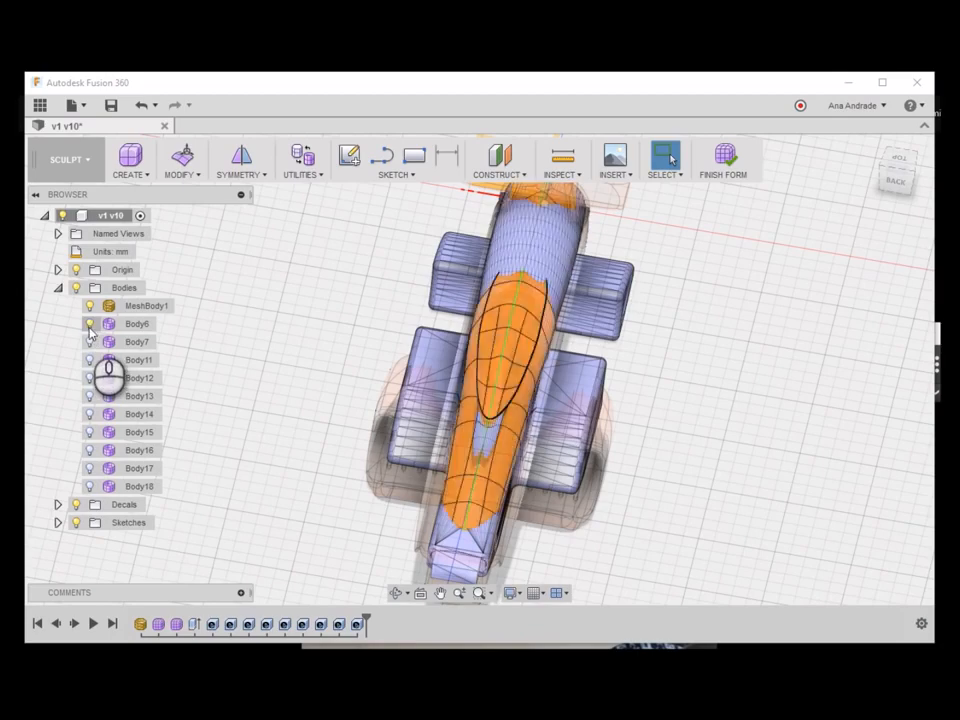
pyautogui.keyDown('shift'); pyautogui.moveTo(448, 381); pyautogui.dragTo(163, 321, button='middle'); pyautogui.keyUp('shift')
pyautogui.click(90, 307)
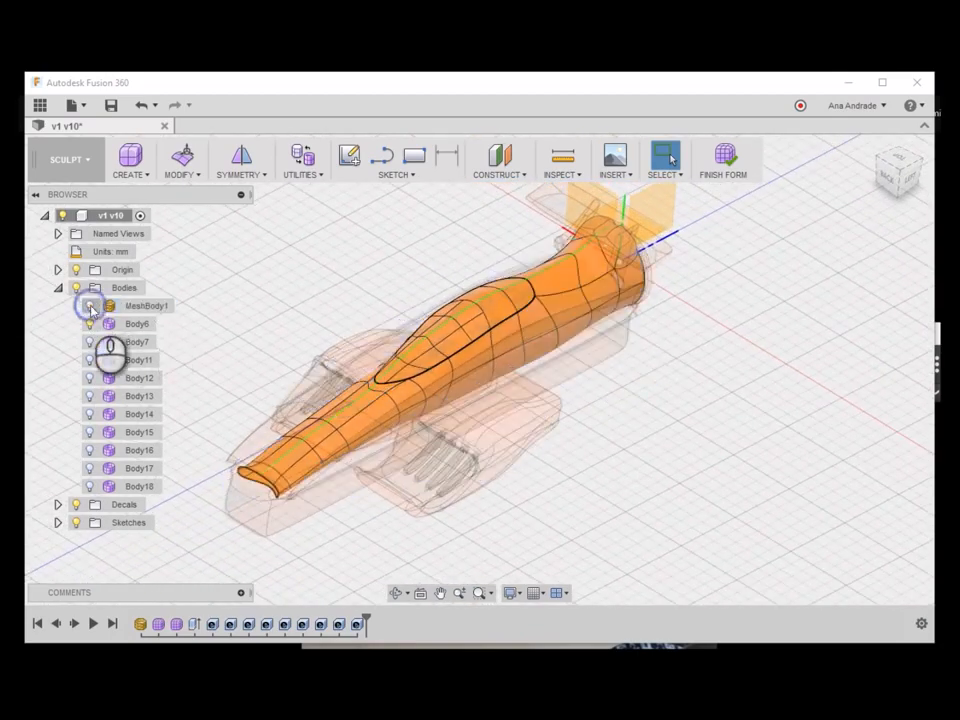
pyautogui.click(91, 307)
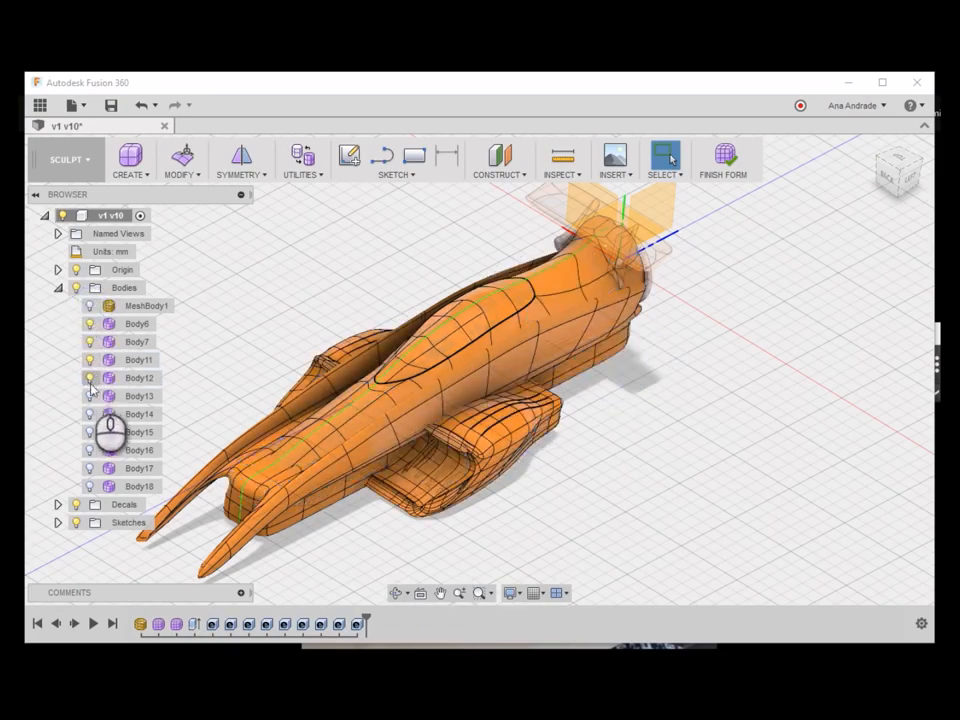
# Step: Show the remaining T-Spline bodies, Body13 through Body18
pyautogui.scroll(6, 90, 390)
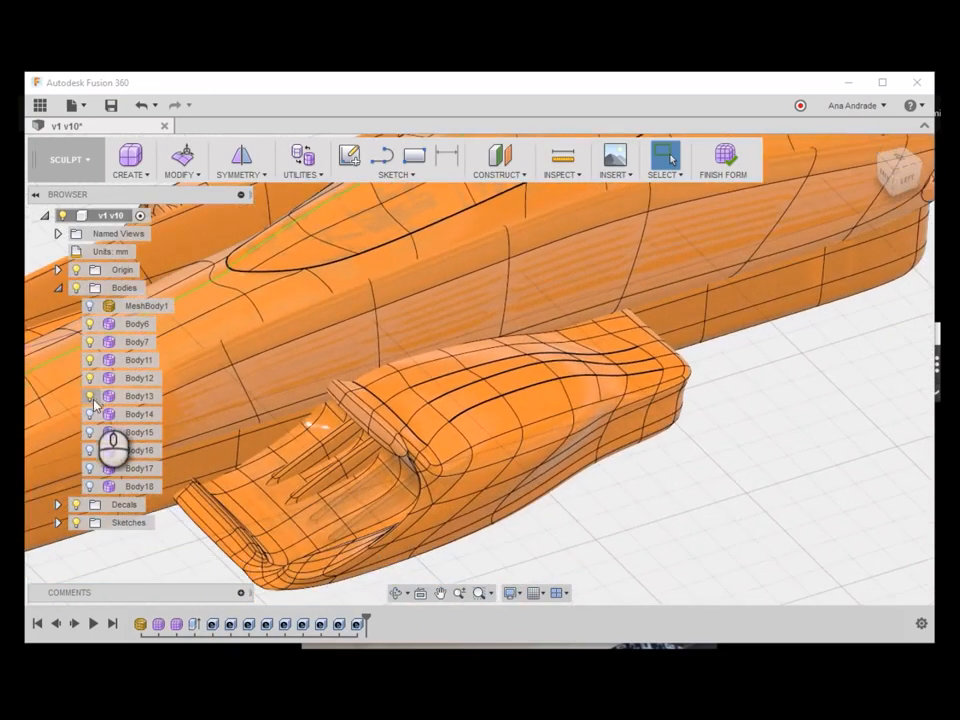
pyautogui.click(91, 415)
pyautogui.click(91, 433)
pyautogui.scroll(-5, 395, 360)
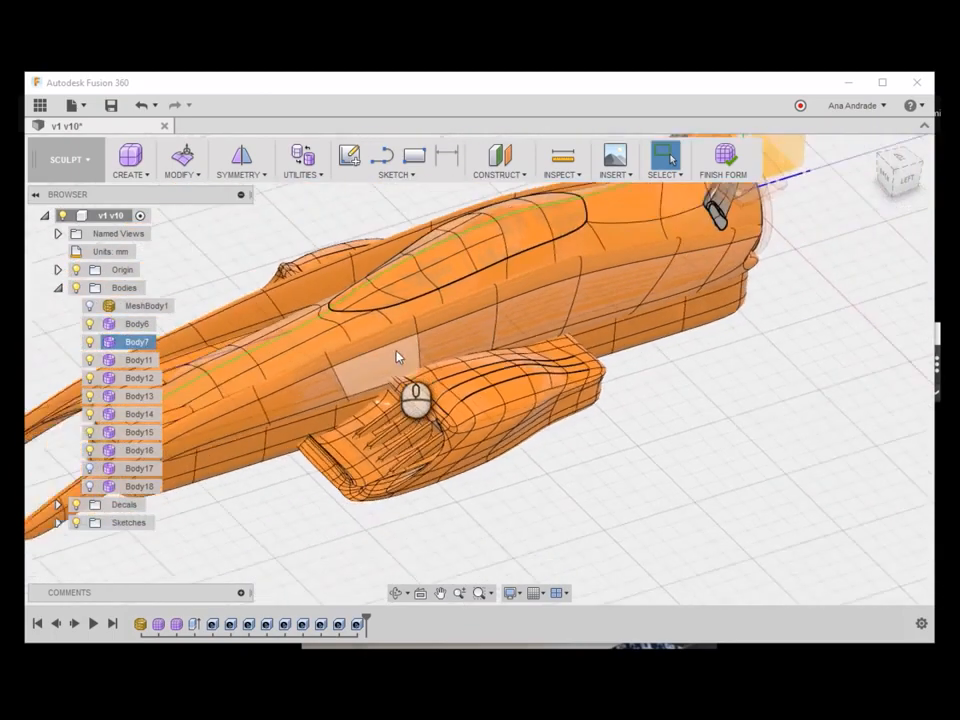
pyautogui.click(90, 469)
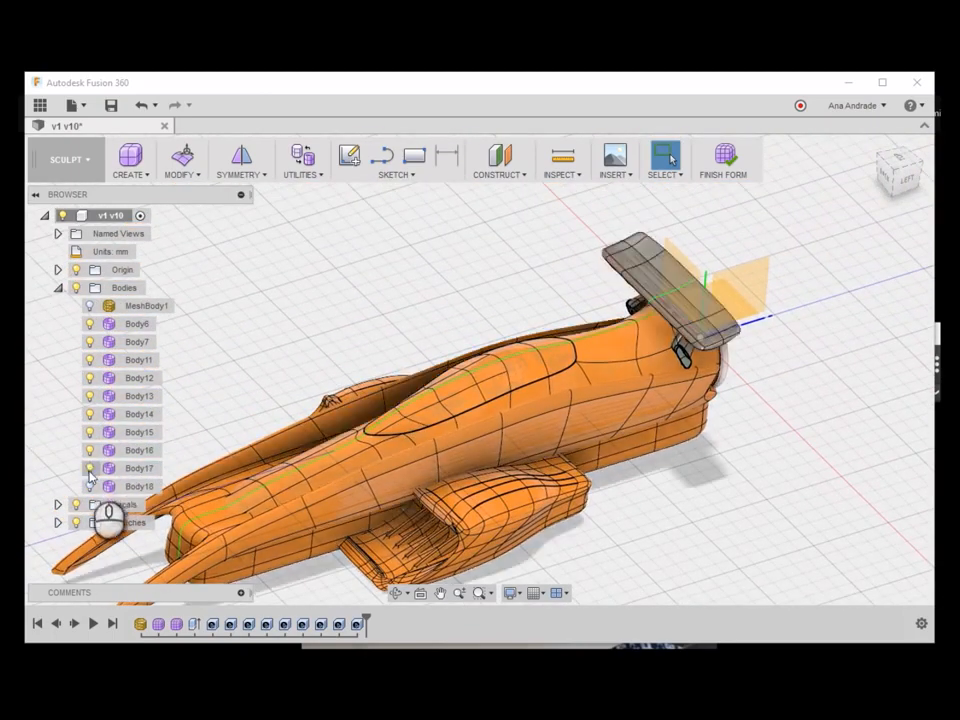
pyautogui.click(90, 487)
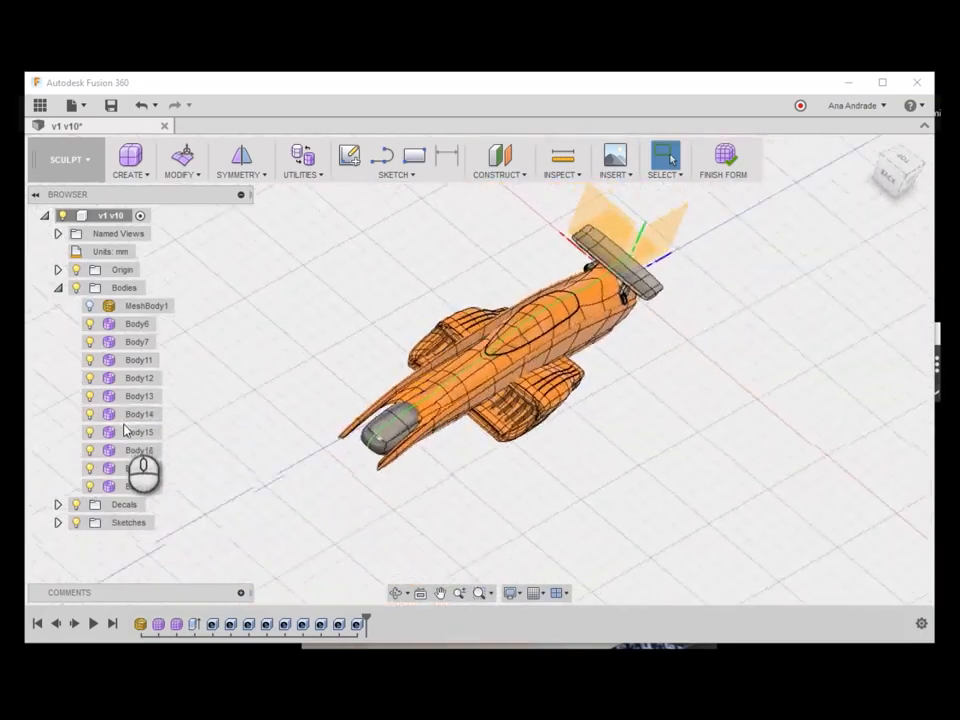
# Step: Return to the Sculpt workspace from the conversion error and inspect Body7 around its prongs beside the nose
pyautogui.click(90, 306)
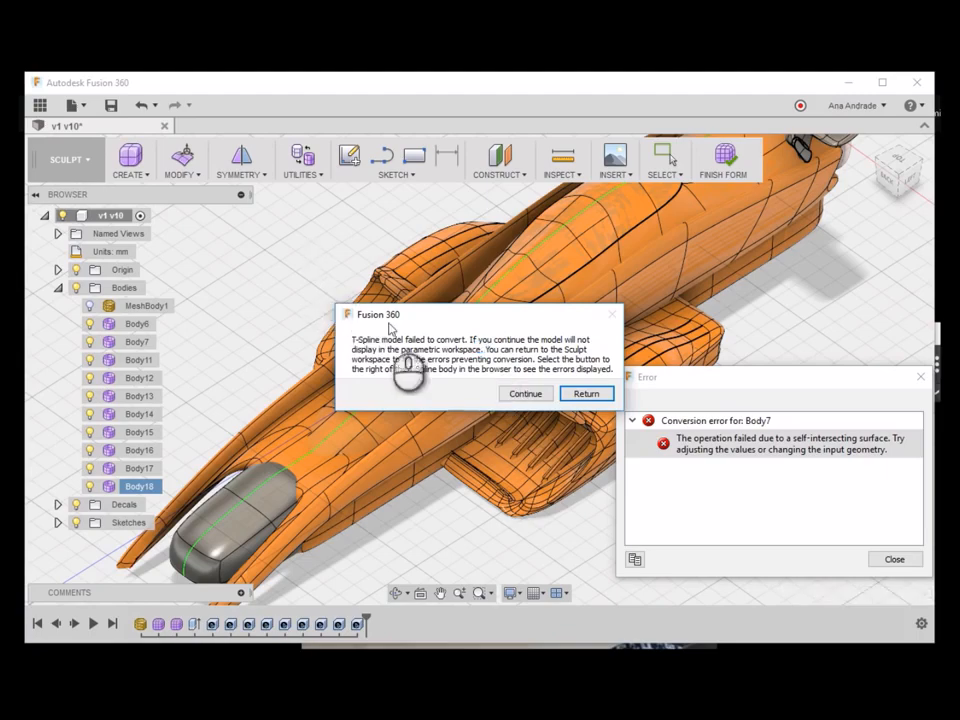
pyautogui.click(587, 394)
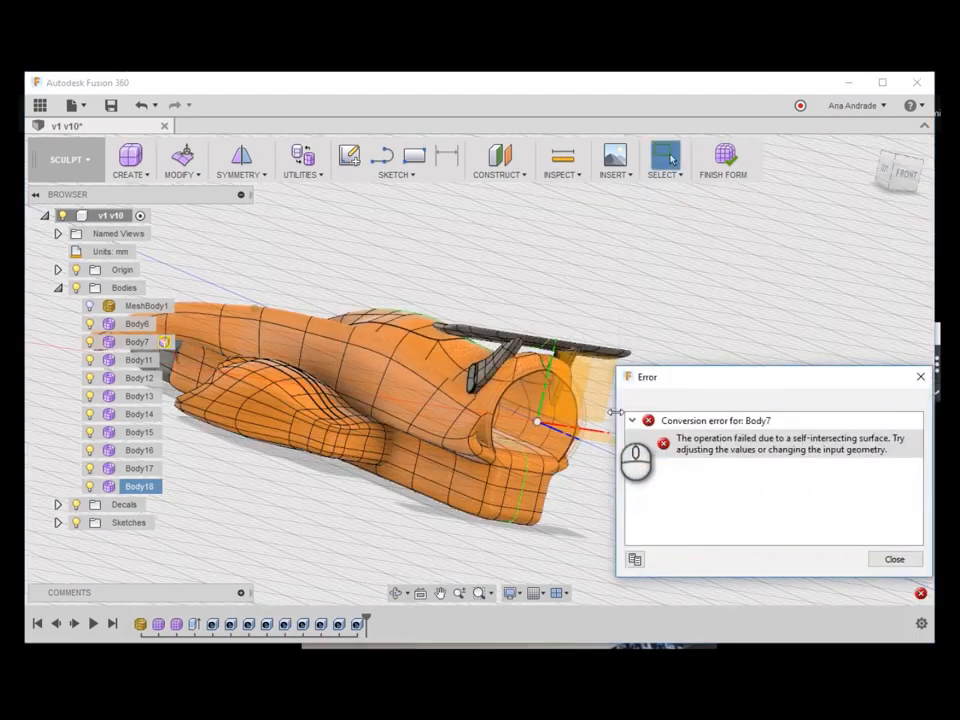
pyautogui.keyDown('shift'); pyautogui.moveTo(605, 460); pyautogui.dragTo(343, 396, button='middle'); pyautogui.keyUp('shift')
pyautogui.scroll(5, 238, 428)
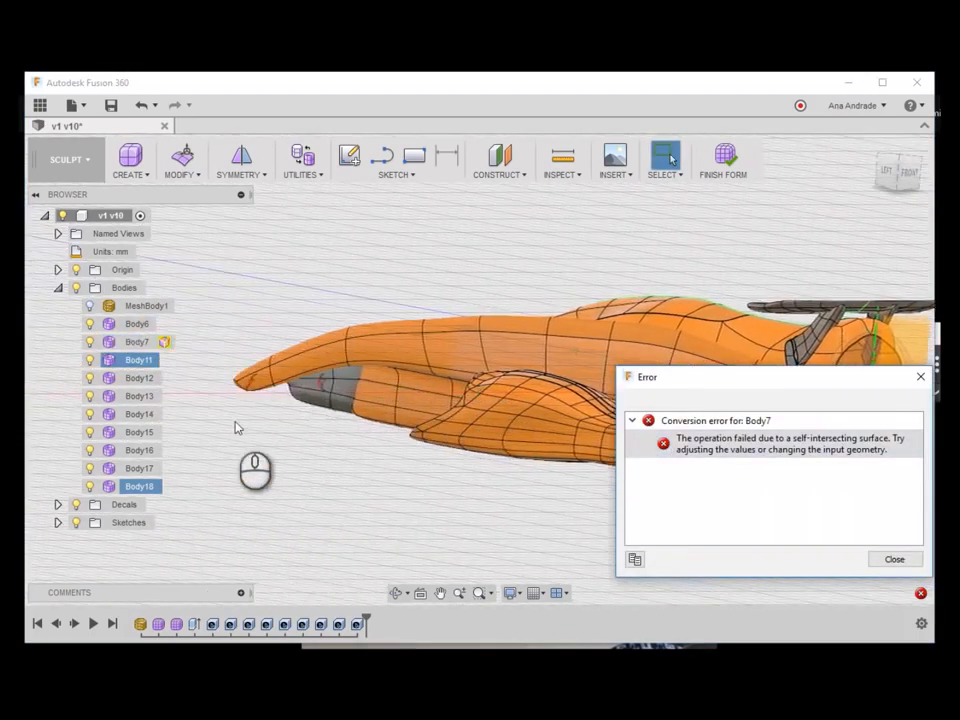
# Step: Use Edit Form to move the small red-marked face at the inner tip of Body7's prong by about 1.19 mm
pyautogui.keyDown('shift'); pyautogui.moveTo(282, 452); pyautogui.dragTo(416, 221, button='middle'); pyautogui.keyUp('shift')
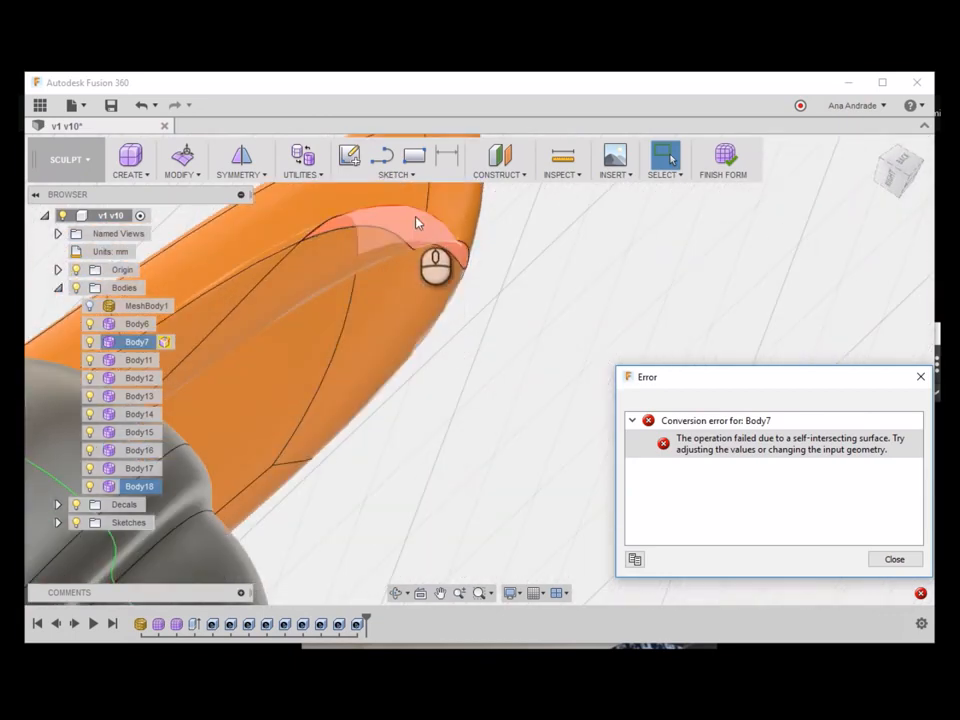
pyautogui.click(416, 221)
pyautogui.rightClick(416, 221)
pyautogui.click(460, 195)
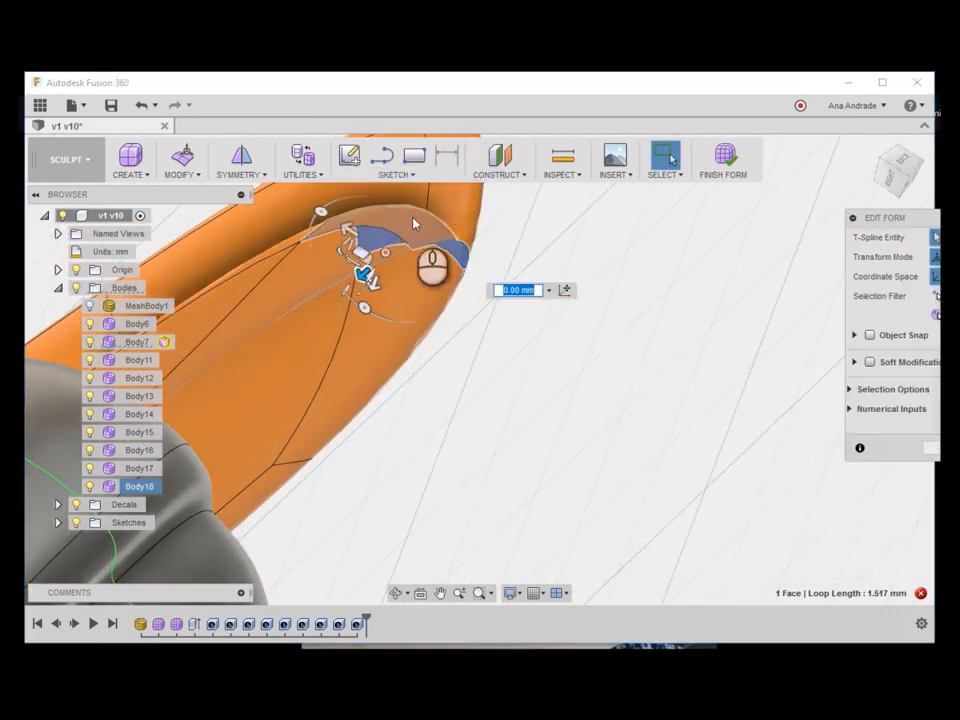
pyautogui.keyDown('shift'); pyautogui.moveTo(368, 278); pyautogui.dragTo(588, 290, button='middle'); pyautogui.keyUp('shift')
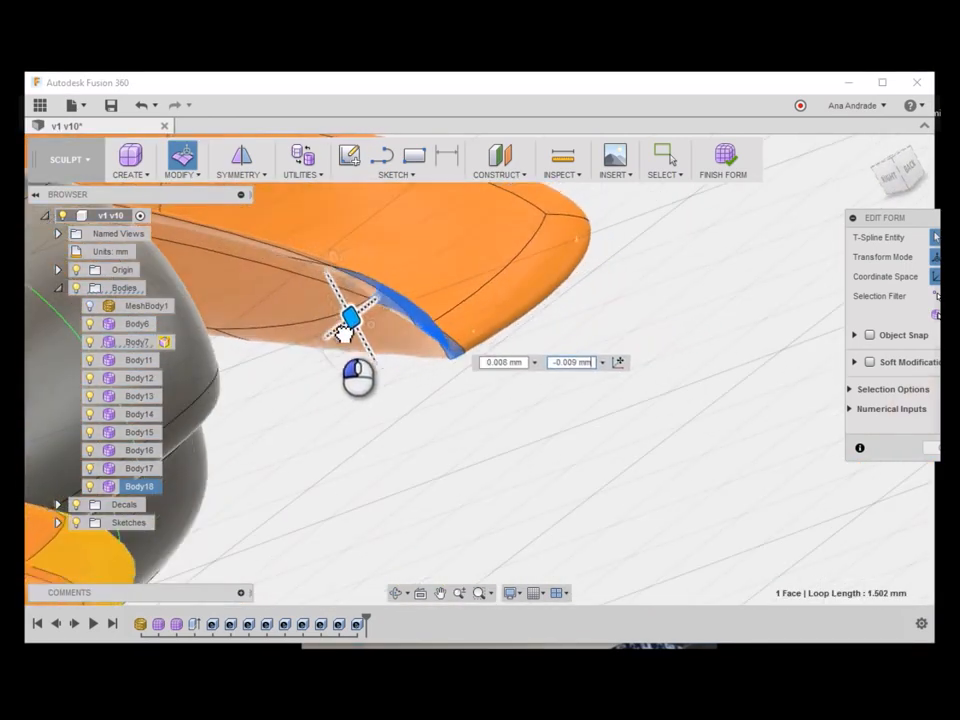
pyautogui.keyDown('shift'); pyautogui.moveTo(308, 362); pyautogui.dragTo(263, 430, button='middle'); pyautogui.keyUp('shift')
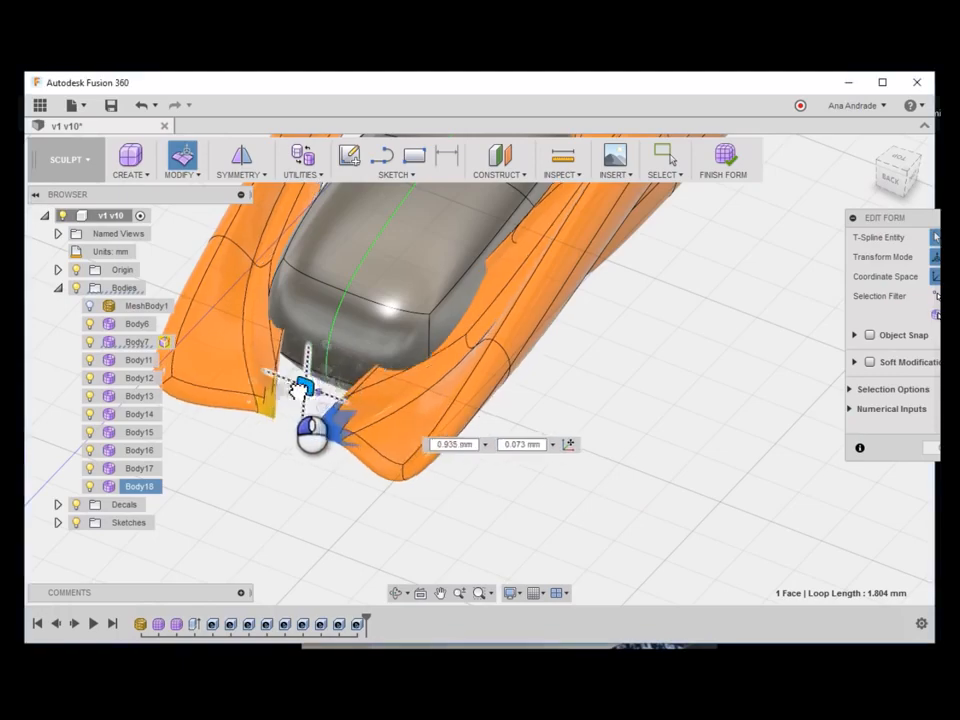
pyautogui.keyDown('shift'); pyautogui.moveTo(290, 388); pyautogui.dragTo(381, 393, button='middle'); pyautogui.keyUp('shift')
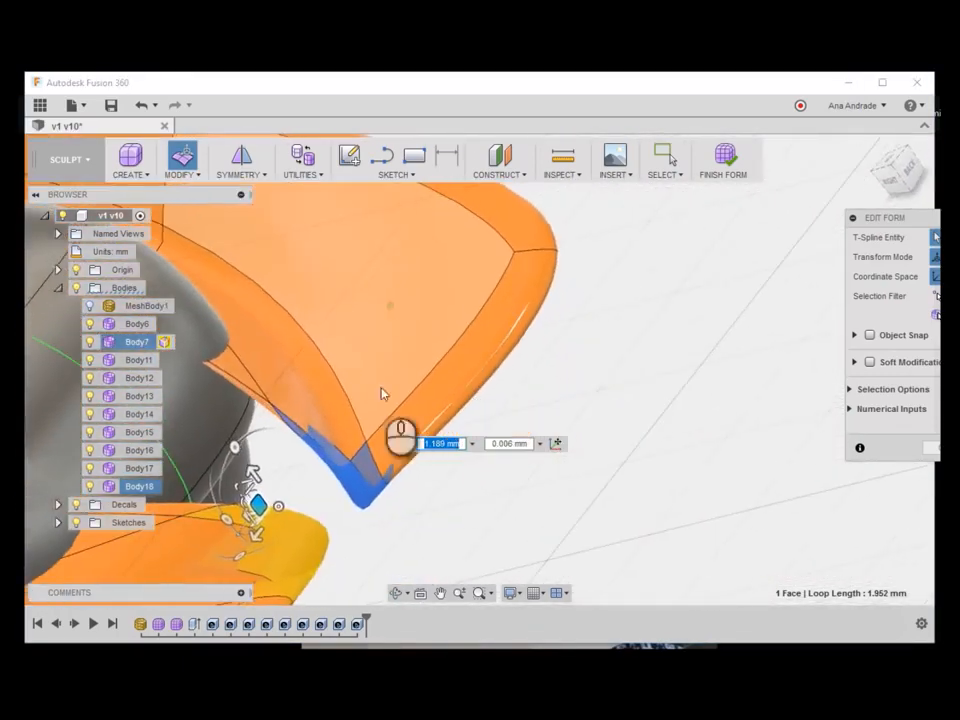
pyautogui.moveTo(222, 340); pyautogui.dragTo(236, 331)
# Step: Move and rotate the long narrow face on the inner side of Body7's prong beside the nose
pyautogui.keyDown('shift'); pyautogui.moveTo(581, 242); pyautogui.dragTo(414, 352, button='middle'); pyautogui.keyUp('shift')
pyautogui.scroll(5, 538, 317)
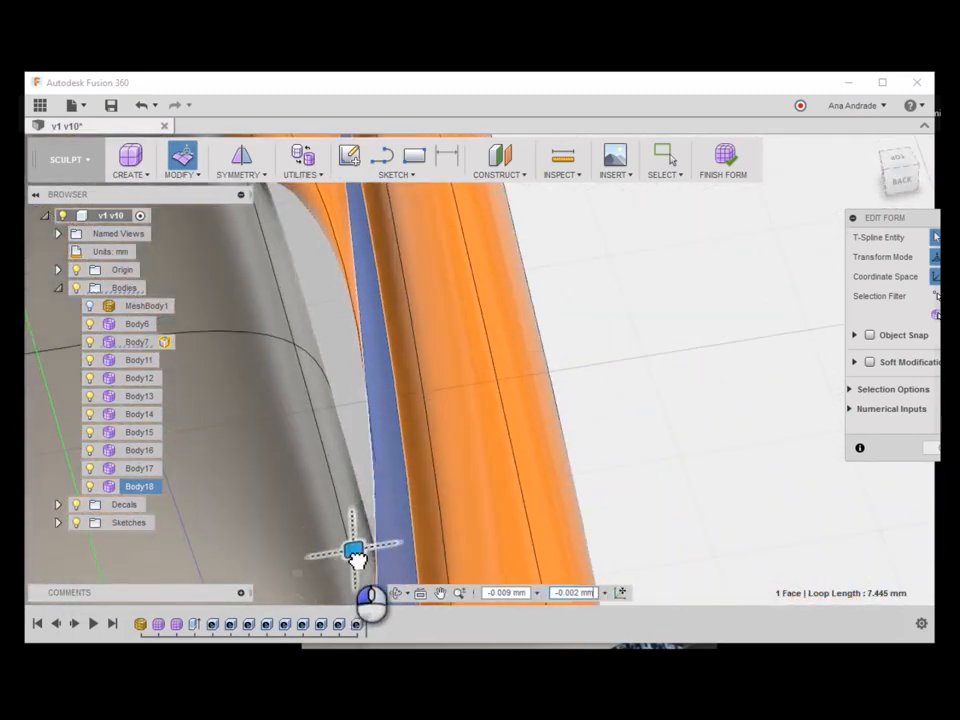
pyautogui.moveTo(369, 558); pyautogui.dragTo(369, 559)
pyautogui.scroll(-5, 369, 559)
pyautogui.keyDown('shift'); pyautogui.moveTo(564, 536); pyautogui.dragTo(302, 415, button='middle'); pyautogui.keyUp('shift')
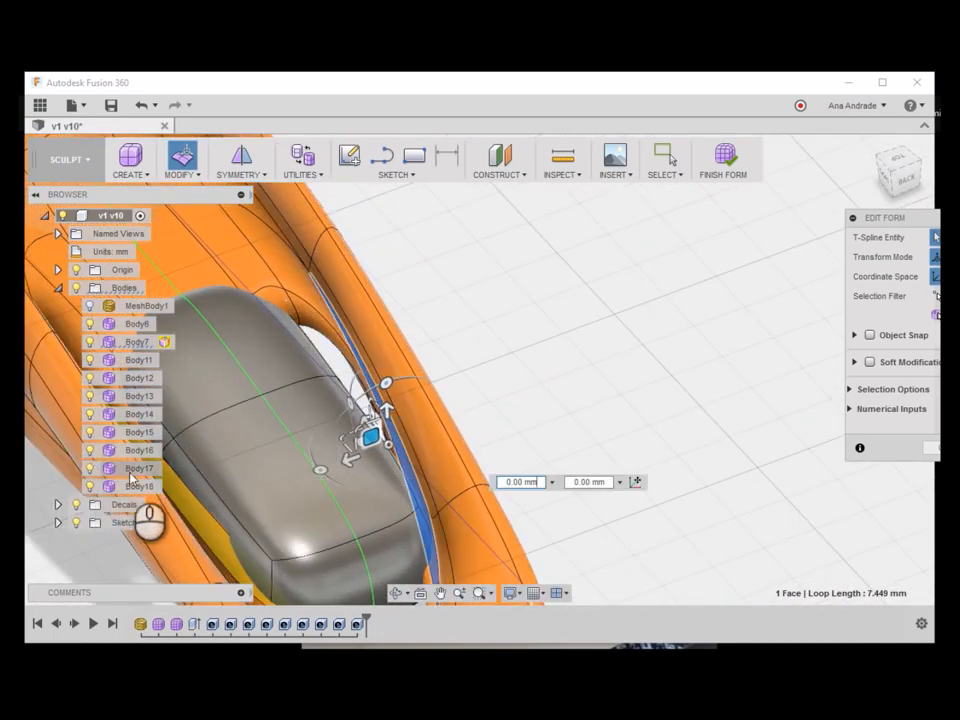
pyautogui.keyDown('shift'); pyautogui.moveTo(90, 438); pyautogui.dragTo(400, 419, button='middle'); pyautogui.keyUp('shift')
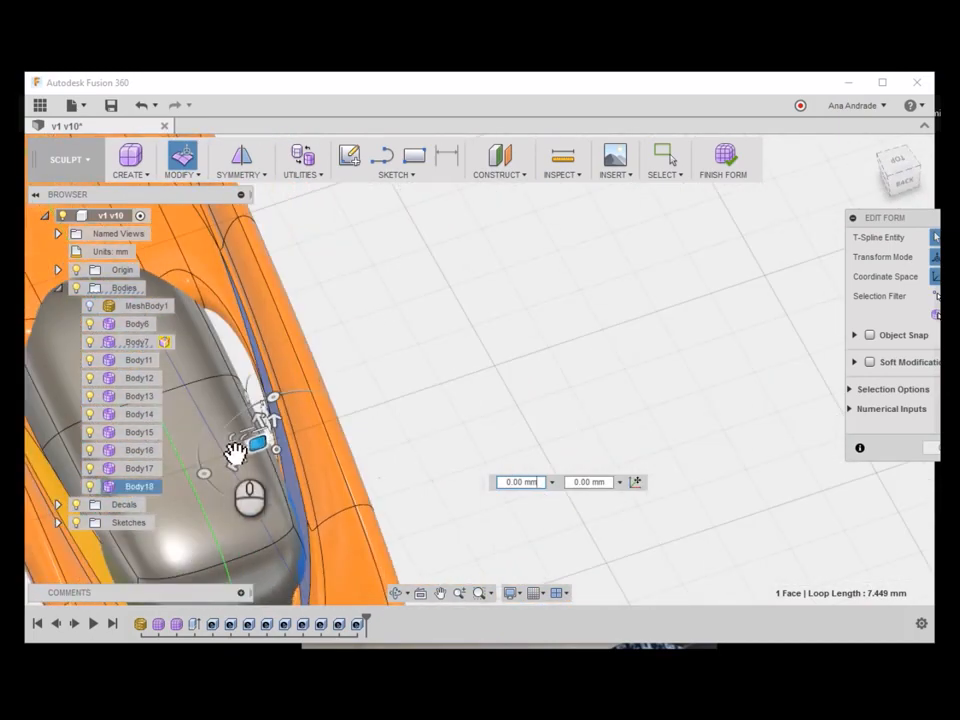
pyautogui.scroll(-4, 604, 379)
pyautogui.scroll(3, 604, 379)
pyautogui.keyDown('shift'); pyautogui.moveTo(604, 379); pyautogui.dragTo(270, 400, button='middle'); pyautogui.keyUp('shift')
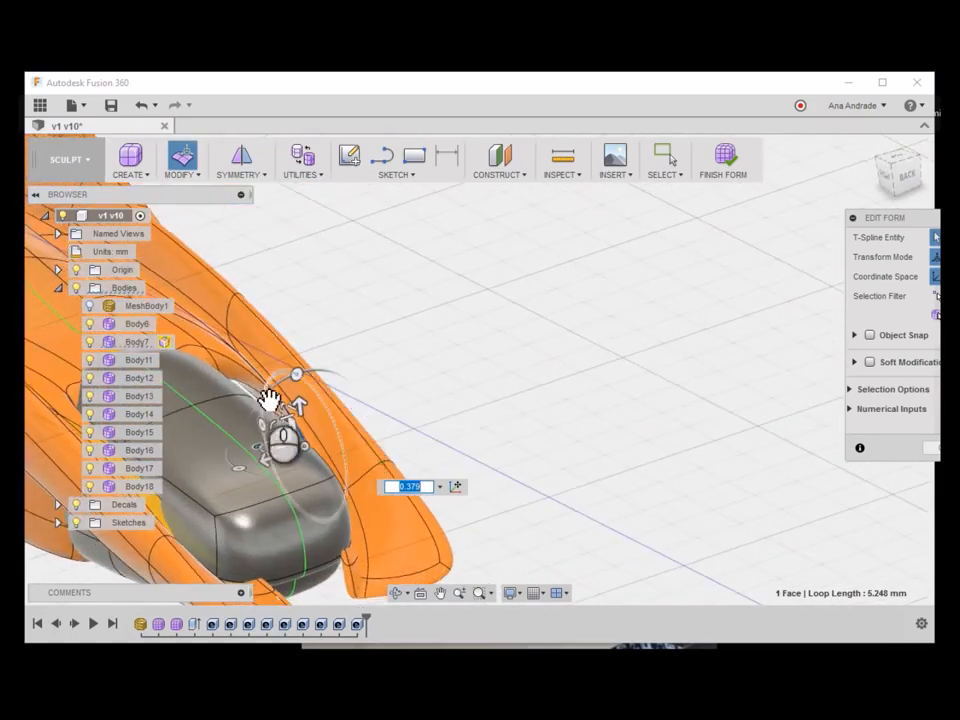
# Step: Try to apply internal mirror symmetry to Body7 using the matching upper faces of its two prongs
pyautogui.click(240, 380)
pyautogui.keyDown('shift'); pyautogui.moveTo(222, 400); pyautogui.dragTo(328, 270, button='middle'); pyautogui.keyUp('shift')
pyautogui.scroll(3, 514, 377)
pyautogui.keyDown('ctrl'); pyautogui.click(342, 272); pyautogui.keyUp('ctrl')
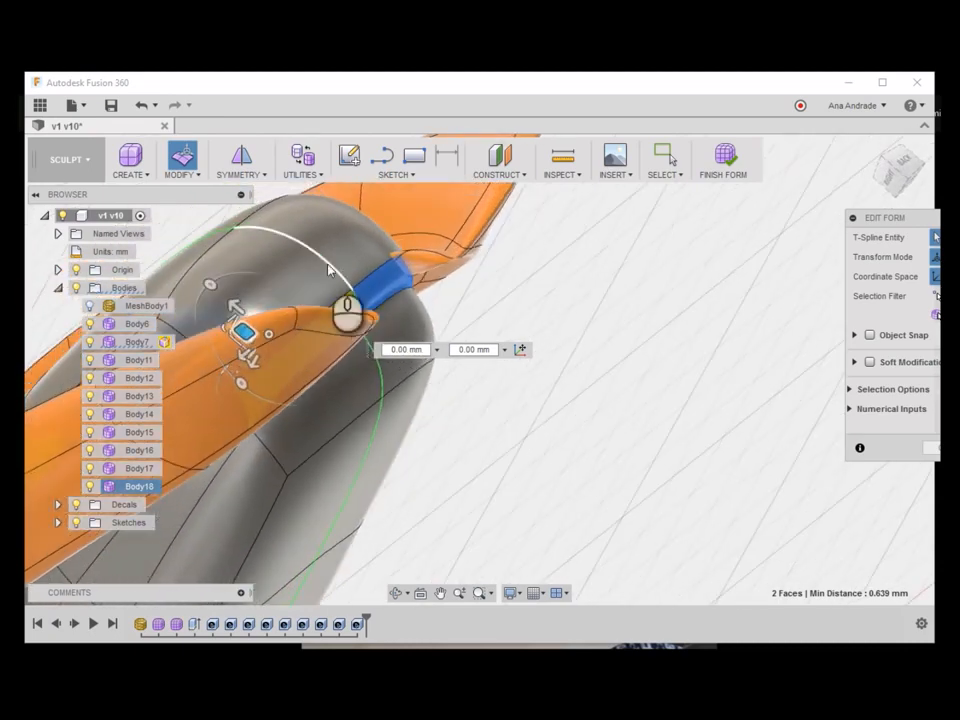
pyautogui.click(258, 191)
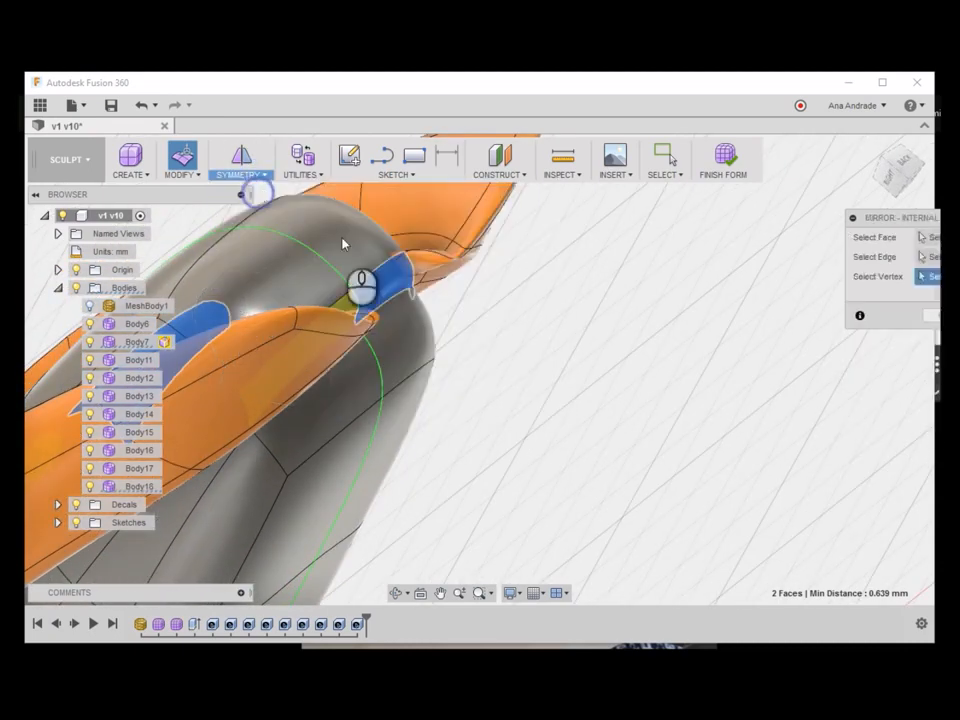
pyautogui.keyDown('shift'); pyautogui.moveTo(371, 249); pyautogui.dragTo(364, 435, button='middle'); pyautogui.keyUp('shift')
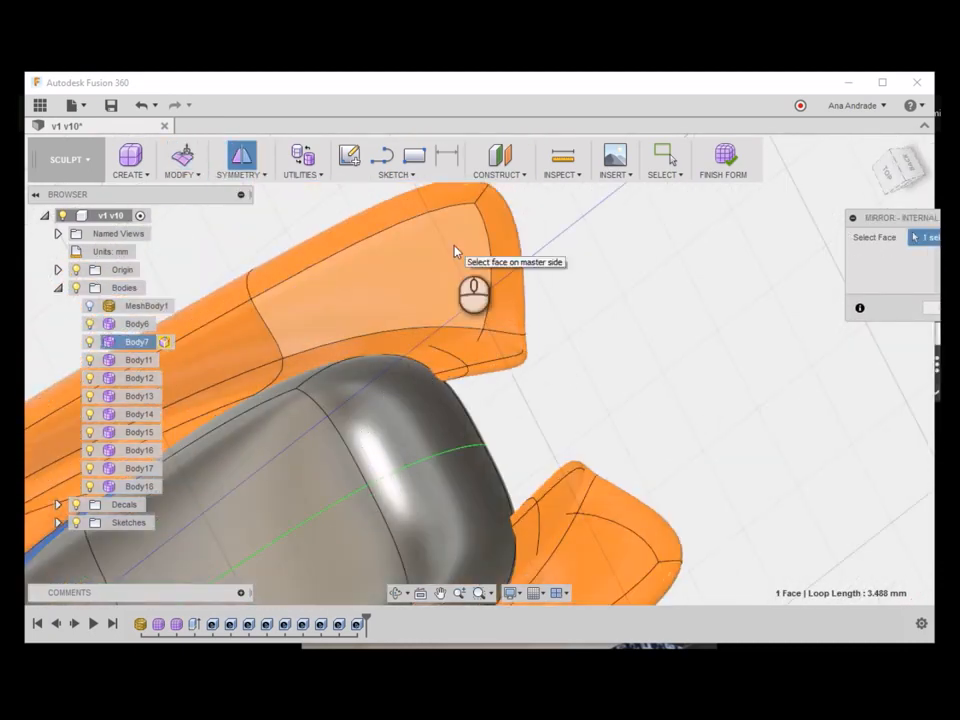
pyautogui.click(597, 540)
pyautogui.moveTo(594, 433); pyautogui.dragTo(556, 305, button='middle')
pyautogui.moveTo(879, 221); pyautogui.dragTo(663, 240)
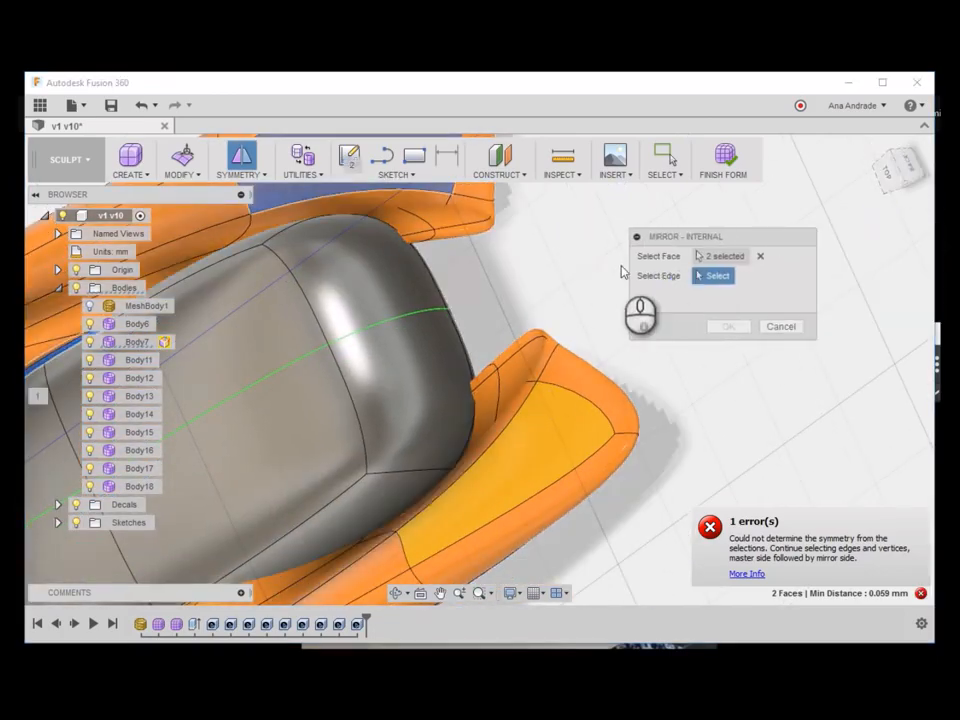
pyautogui.click(788, 328)
# Step: Use Edit Form to shift the narrow face at the nose tip of Body18 by about -0.27 mm and -0.61 mm
pyautogui.keyDown('shift'); pyautogui.moveTo(514, 348); pyautogui.dragTo(449, 305, button='middle'); pyautogui.keyUp('shift')
pyautogui.click(449, 305)
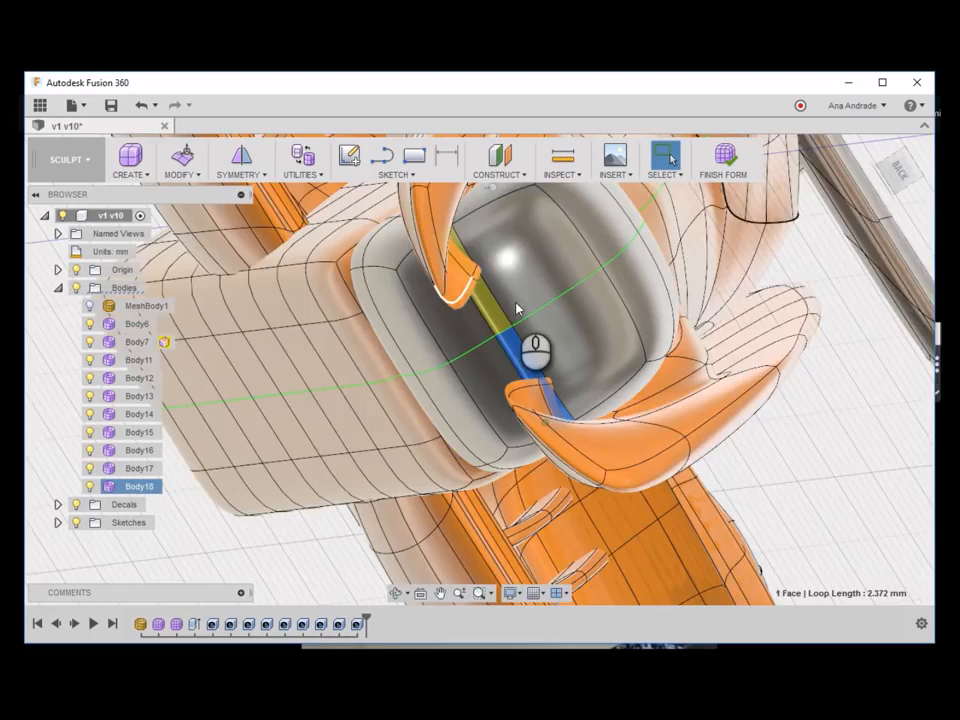
pyautogui.keyDown('shift'); pyautogui.moveTo(517, 309); pyautogui.dragTo(535, 373, button='middle'); pyautogui.keyUp('shift')
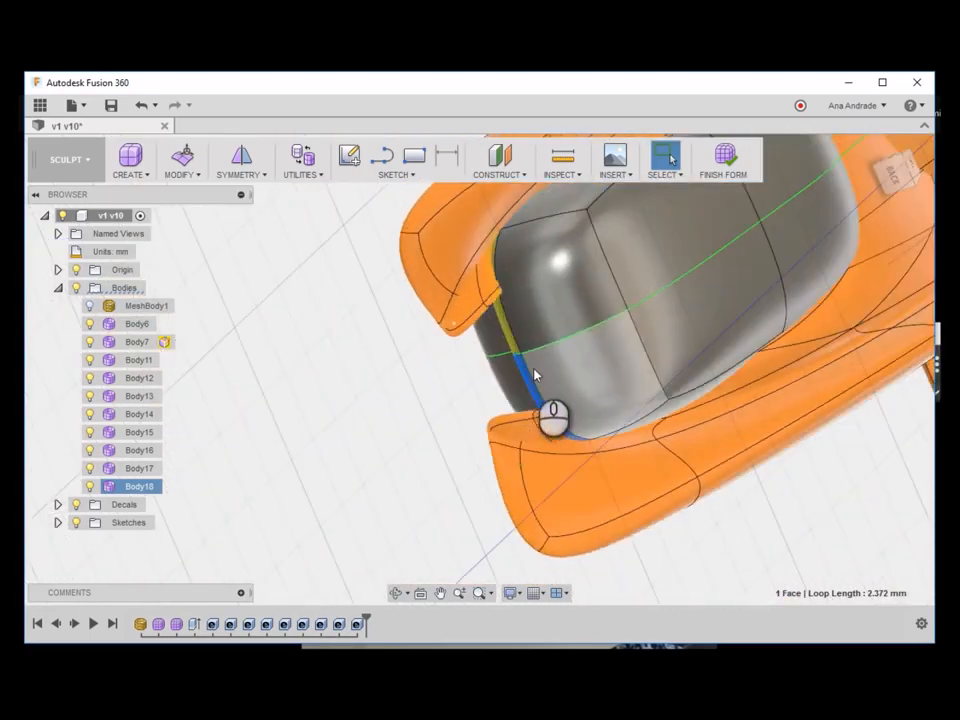
pyautogui.click(587, 353)
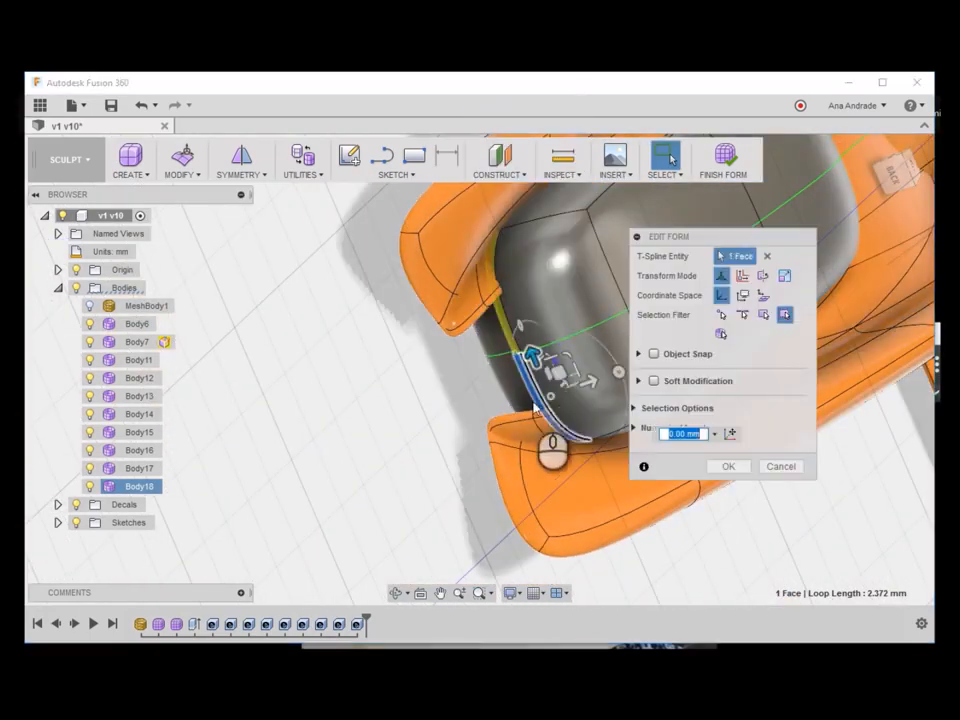
pyautogui.moveTo(580, 416); pyautogui.dragTo(520, 458, button='middle')
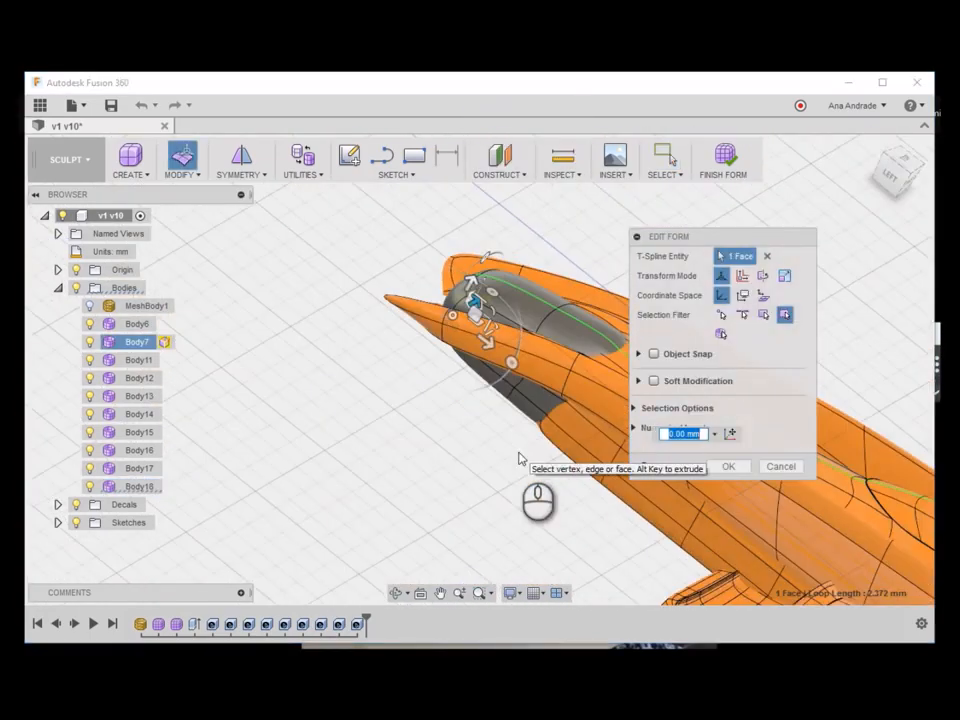
pyautogui.scroll(5, 500, 455)
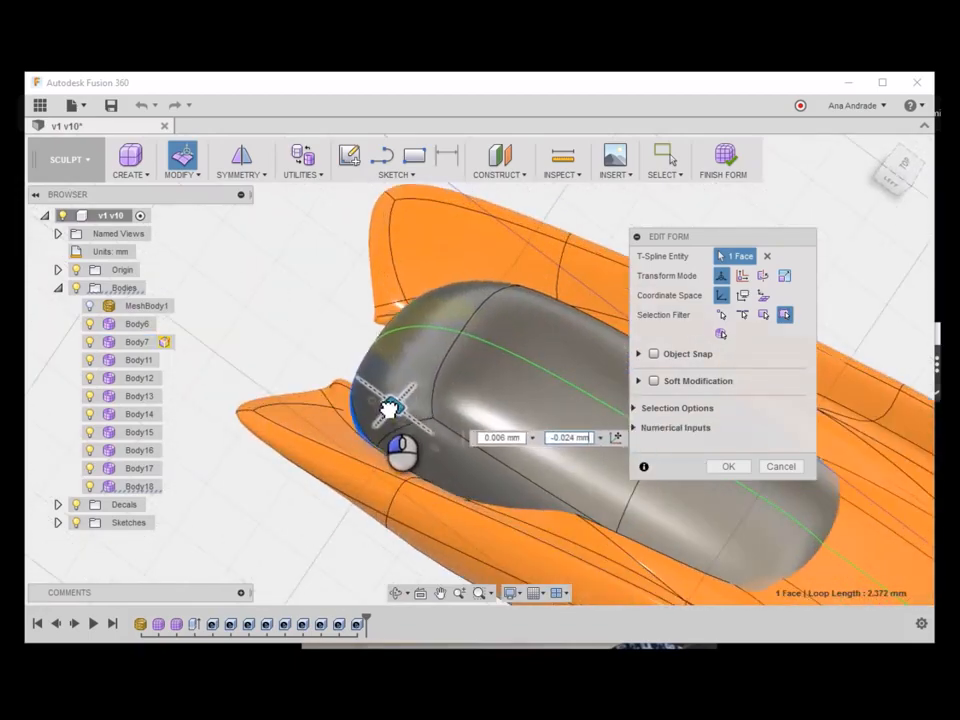
pyautogui.keyDown('shift'); pyautogui.moveTo(372, 404); pyautogui.dragTo(335, 330, button='middle'); pyautogui.keyUp('shift')
pyautogui.moveTo(326, 333); pyautogui.dragTo(294, 325)
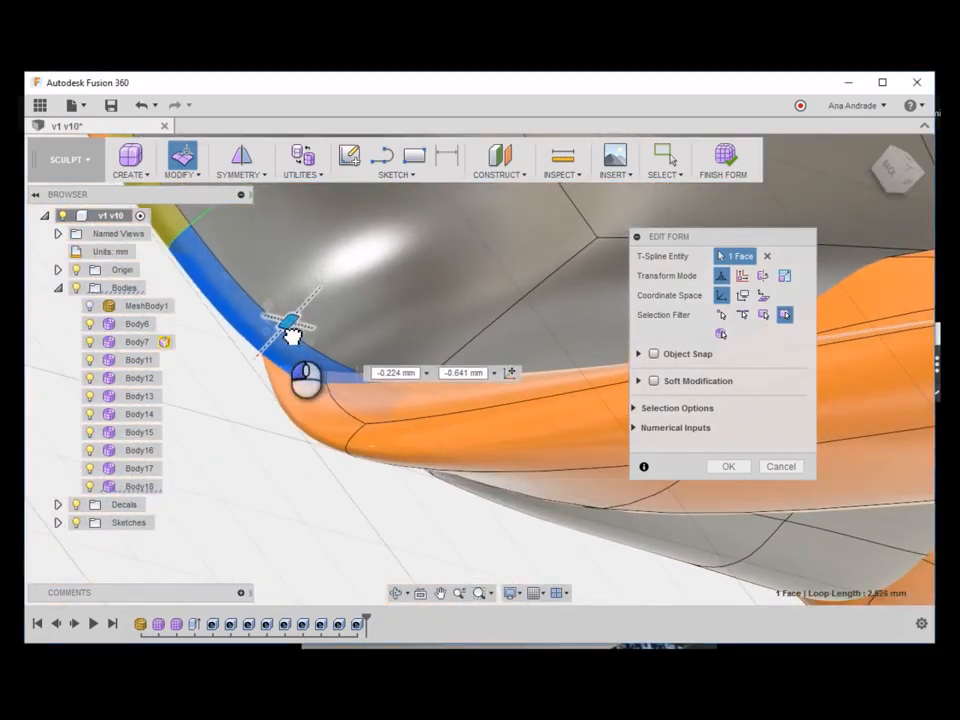
pyautogui.keyDown('shift'); pyautogui.moveTo(291, 338); pyautogui.dragTo(291, 338, button='middle'); pyautogui.keyUp('shift')
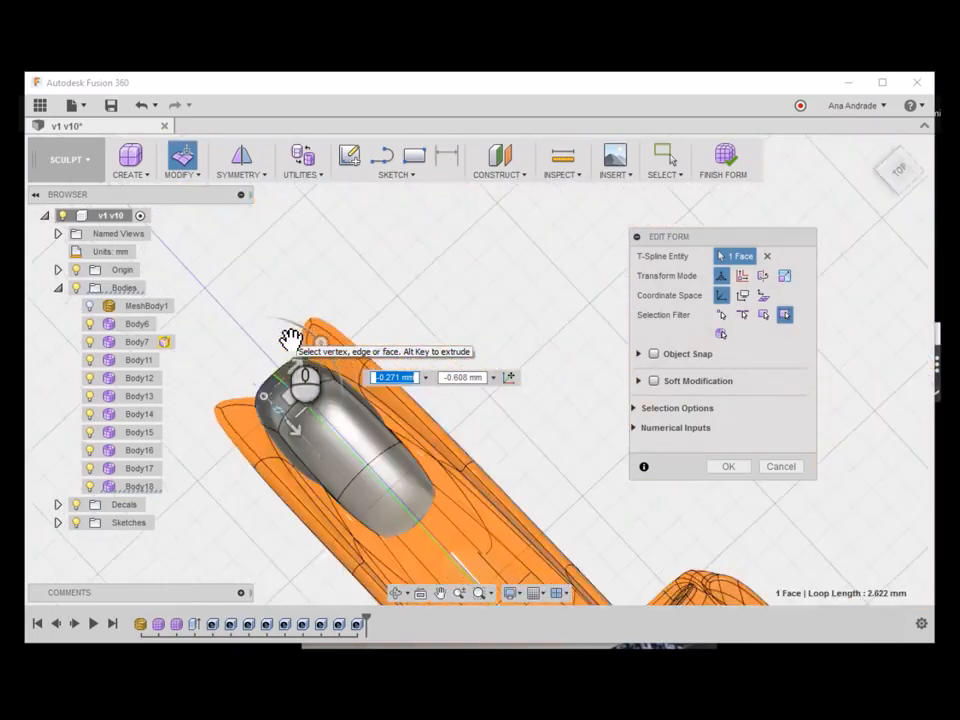
pyautogui.keyDown('shift'); pyautogui.moveTo(465, 338); pyautogui.dragTo(530, 360, button='middle'); pyautogui.keyUp('shift')
pyautogui.click(728, 469)
# Step: Use Edit Form to rotate the rear upper face of Body18, beside the centre line, by -5.0° about Z
pyautogui.keyDown('shift'); pyautogui.moveTo(722, 460); pyautogui.dragTo(716, 453, button='middle'); pyautogui.keyUp('shift')
pyautogui.click(308, 366)
pyautogui.keyDown('shift'); pyautogui.moveTo(310, 405); pyautogui.dragTo(335, 360, button='middle'); pyautogui.keyUp('shift')
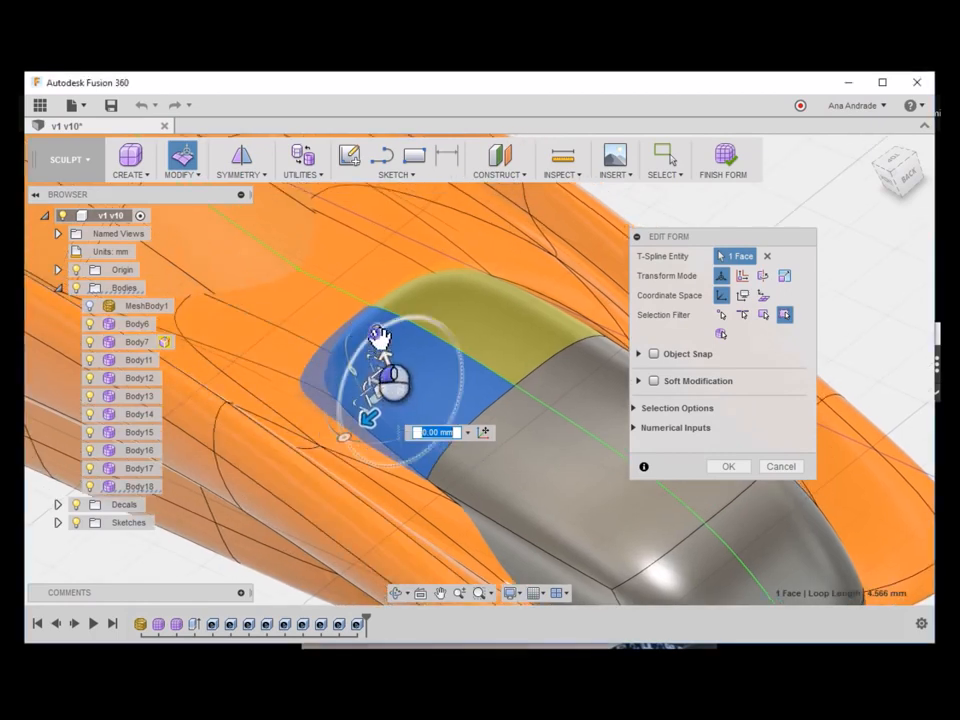
pyautogui.moveTo(377, 339)
pyautogui.mouseDown()
pyautogui.moveTo(394, 321)
pyautogui.moveTo(371, 336)
pyautogui.mouseUp()
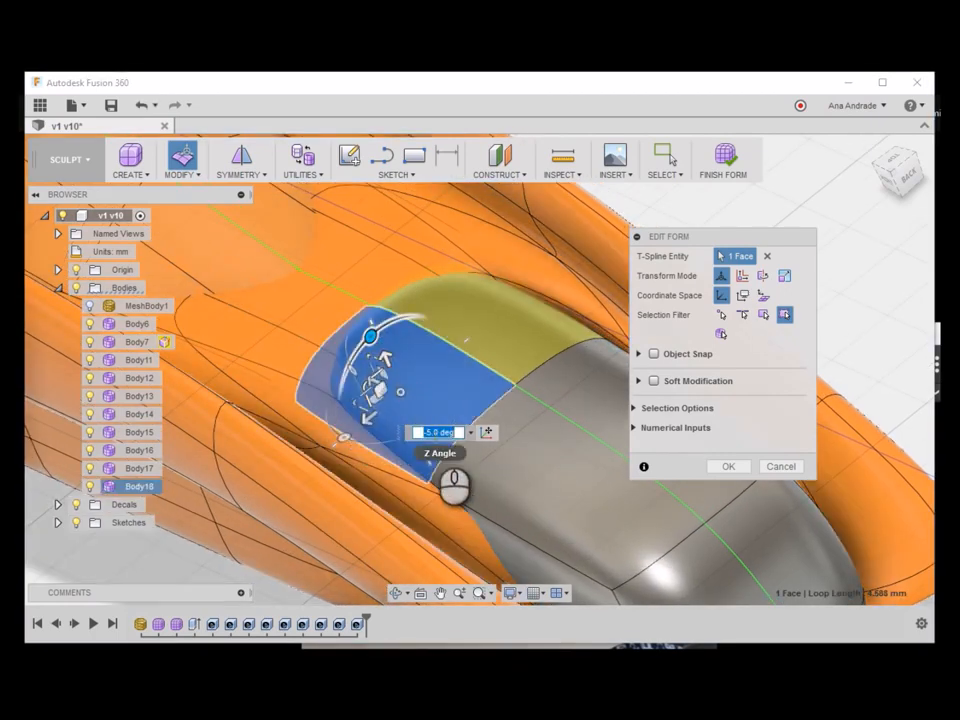
pyautogui.press('Return')
# Step: Tilt Body18's rear upper face about the X axis with Edit Form so its end dips into the orange body
pyautogui.rightClick(388, 359)
pyautogui.click(438, 346)
pyautogui.keyDown('shift'); pyautogui.moveTo(399, 376); pyautogui.dragTo(615, 382, button='middle'); pyautogui.keyUp('shift')
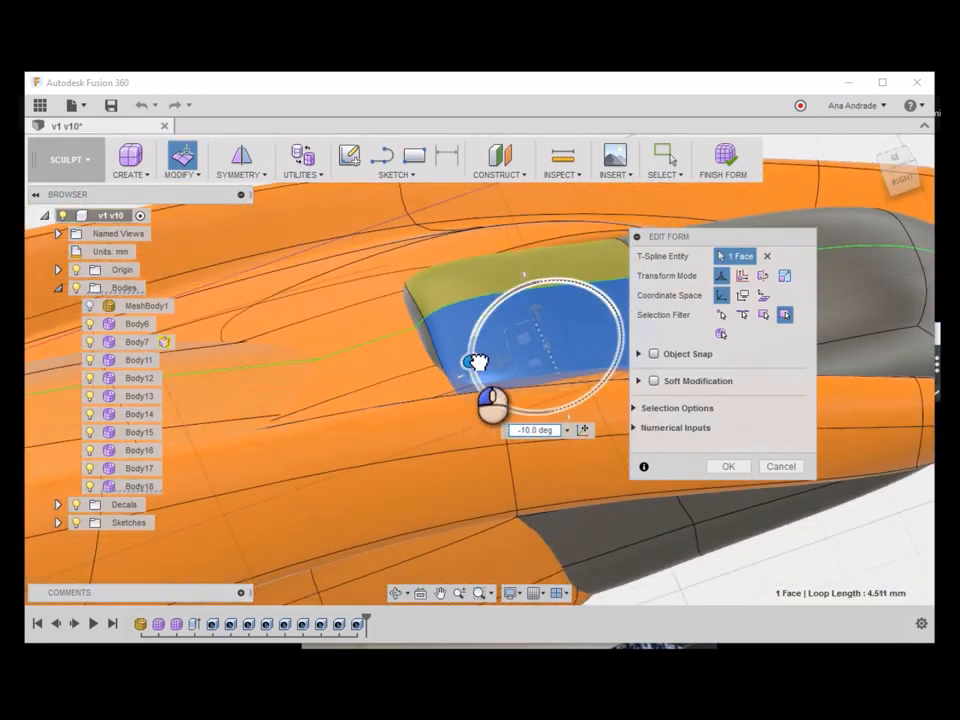
pyautogui.moveTo(478, 372); pyautogui.dragTo(471, 367)
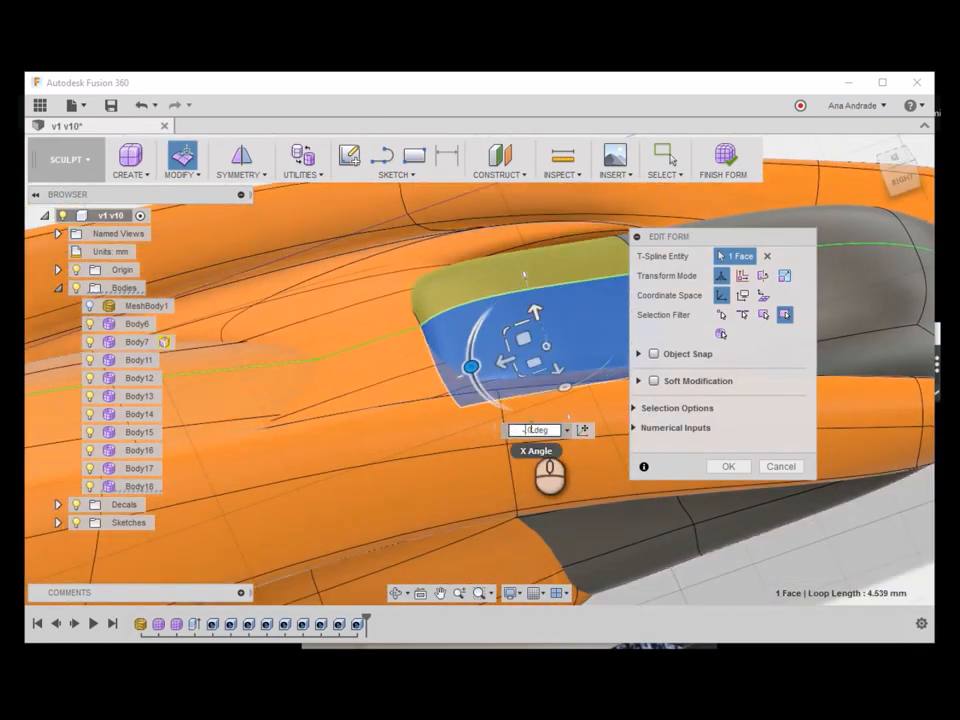
pyautogui.press('Return')
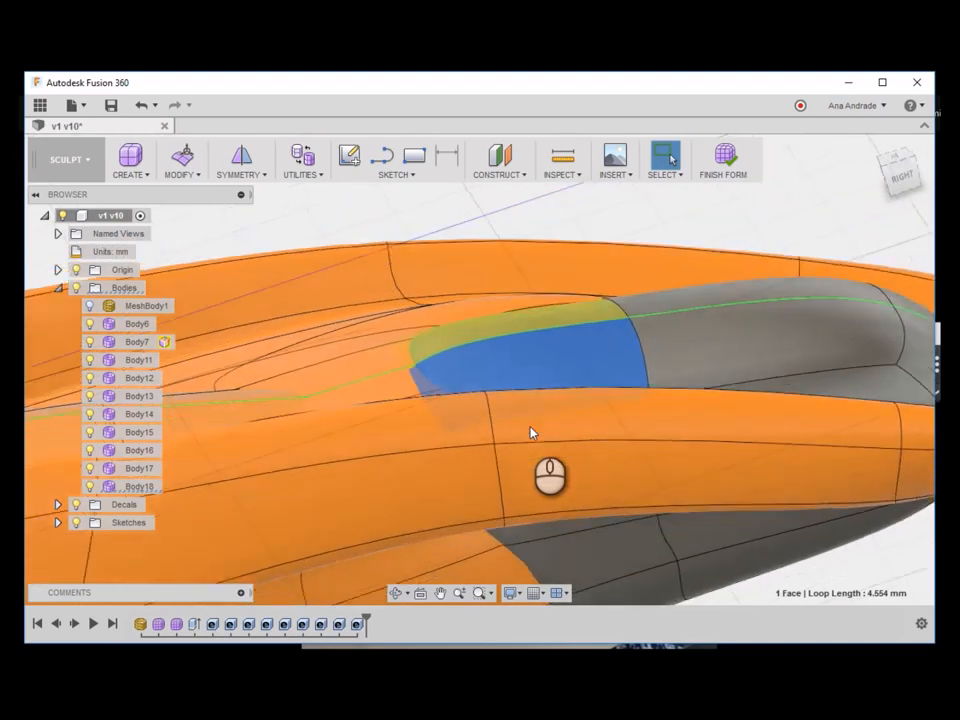
# Step: Shift Body18's rear upper face vertically by about -0.05 mm with Edit Form
pyautogui.rightClick(462, 335)
pyautogui.click(508, 314)
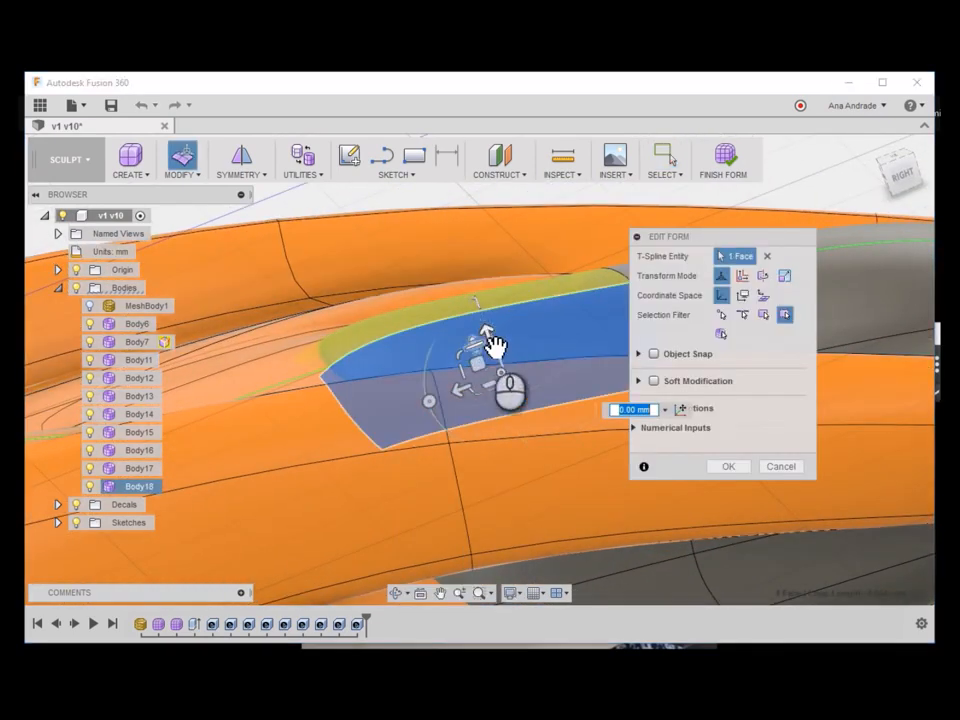
pyautogui.moveTo(497, 341); pyautogui.dragTo(497, 351)
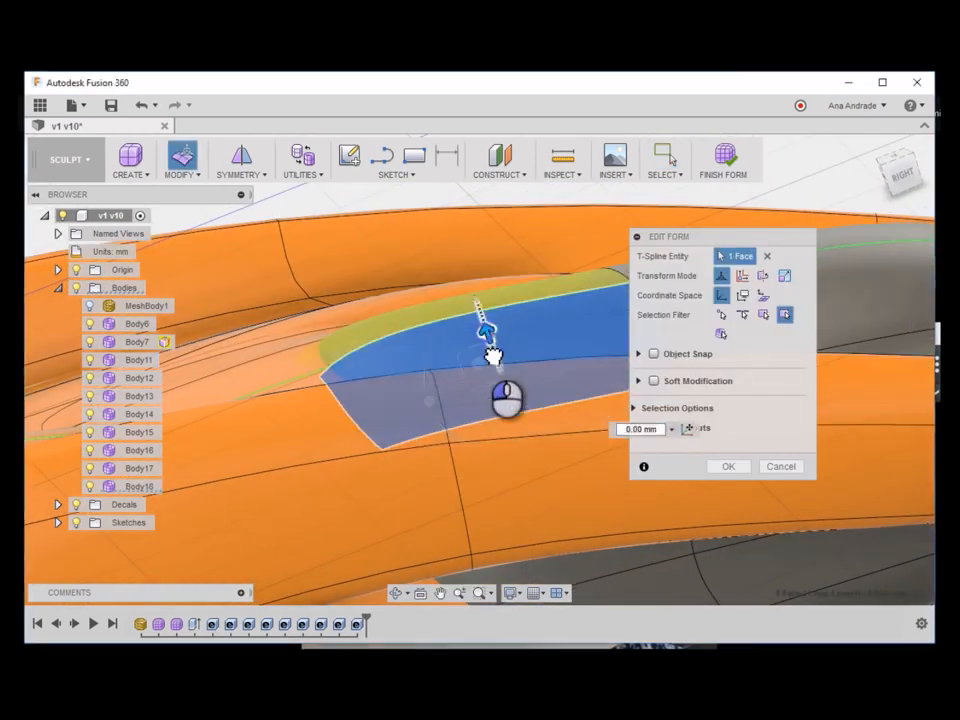
pyautogui.moveTo(489, 345); pyautogui.dragTo(493, 352)
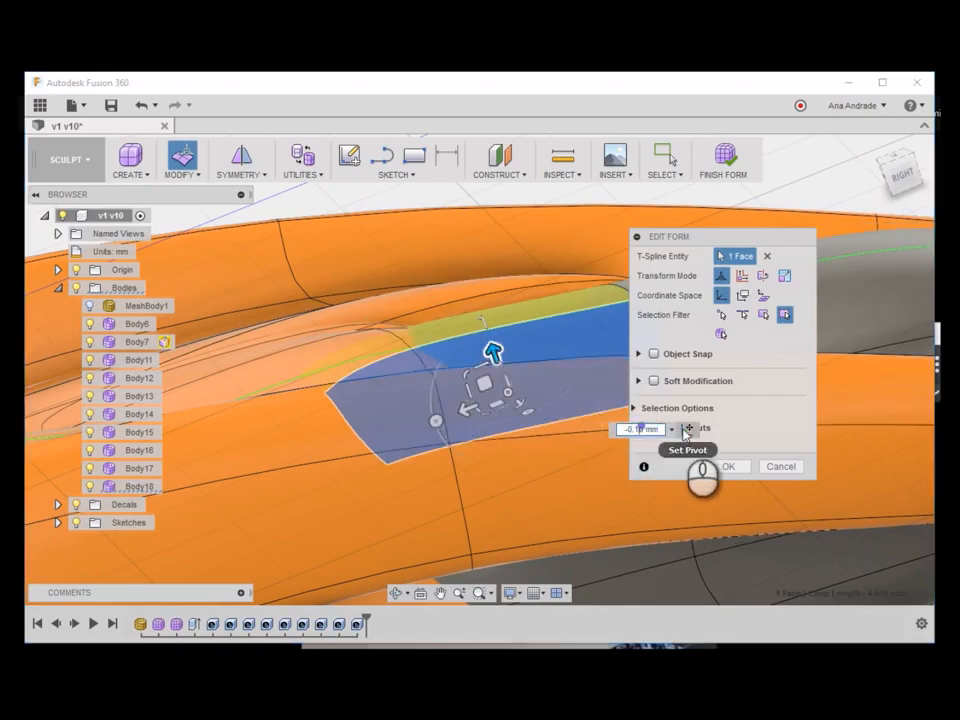
pyautogui.write('.05')
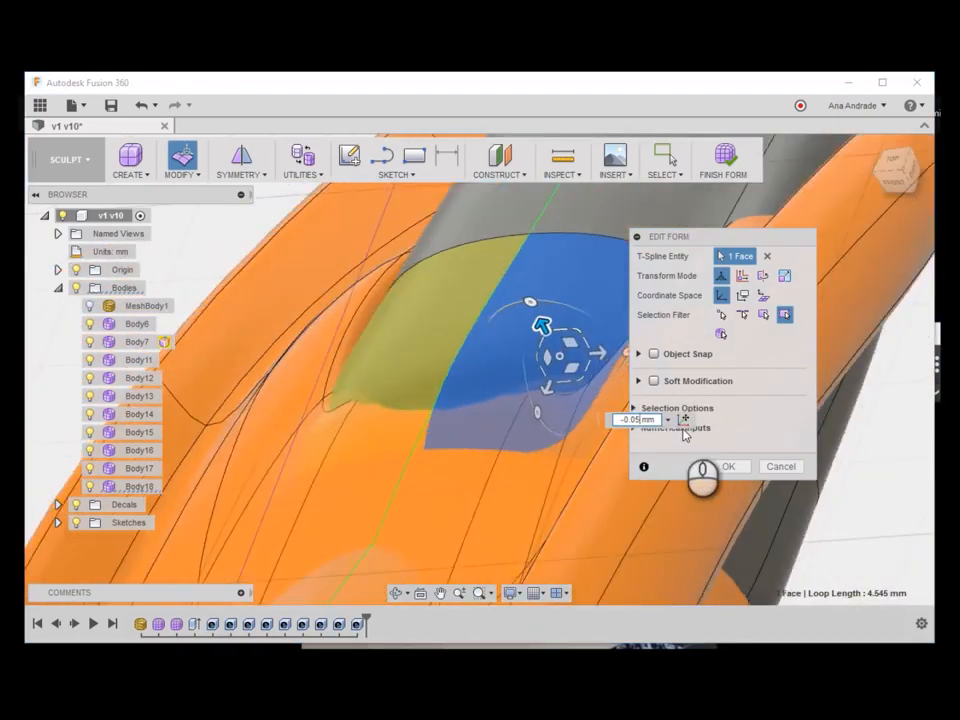
pyautogui.keyDown('shift'); pyautogui.moveTo(685, 434); pyautogui.dragTo(600, 151, button='middle'); pyautogui.keyUp('shift')
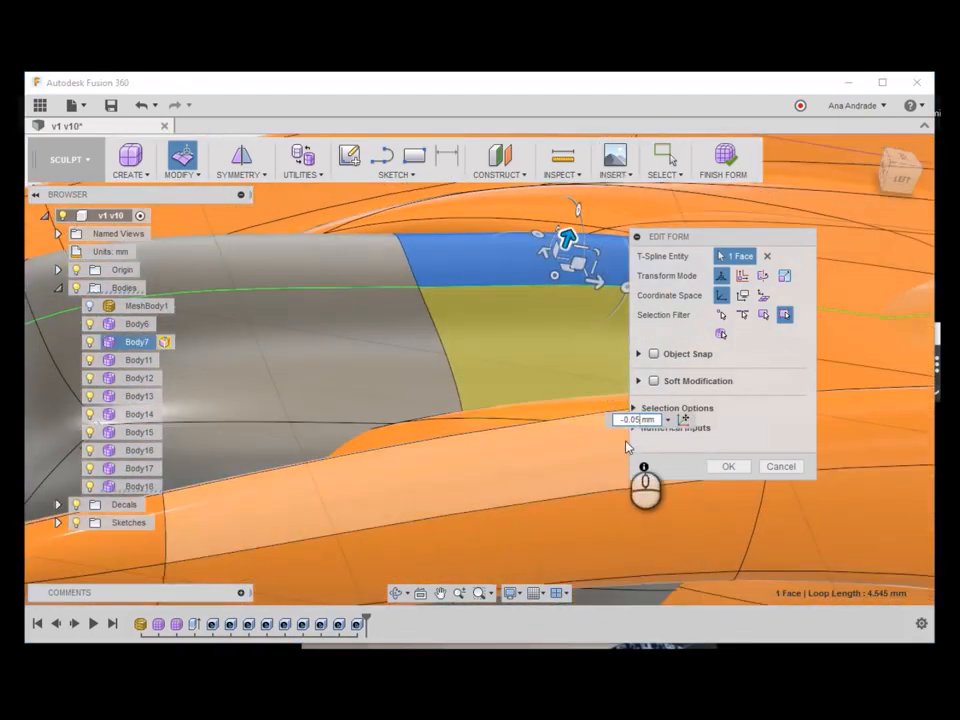
pyautogui.write('5')
pyautogui.press('Return')
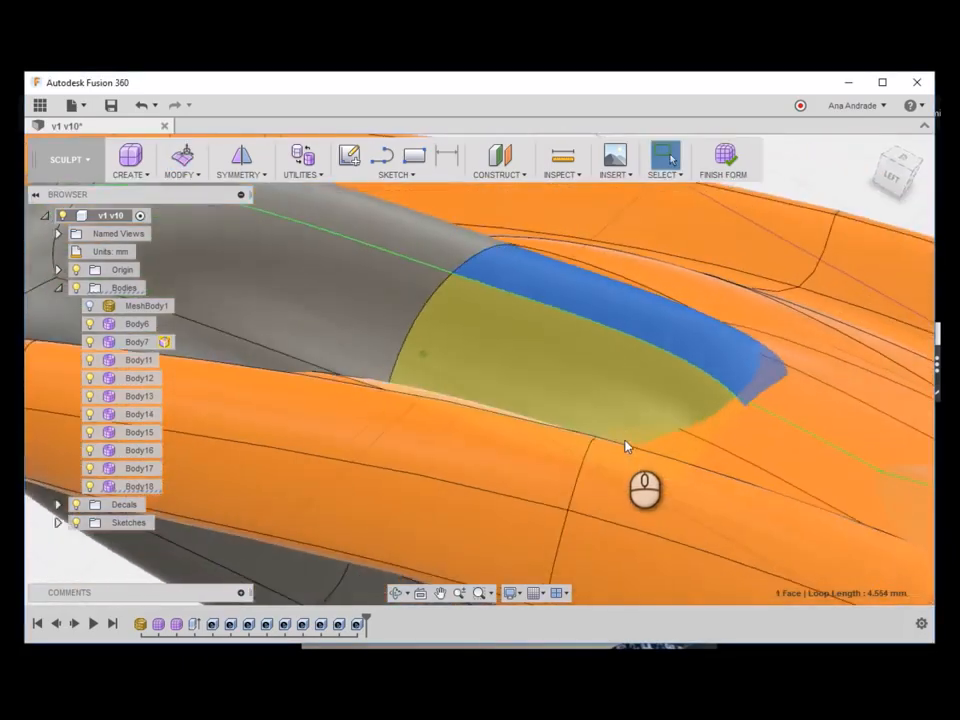
# Step: Rotate Body18's rear upper face by 10.0° and move it 1.40 mm along the body with Edit Form
pyautogui.keyDown('shift'); pyautogui.moveTo(626, 446); pyautogui.dragTo(447, 327, button='middle'); pyautogui.keyUp('shift')
pyautogui.scroll(-5, 448, 328)
pyautogui.scroll(4, 448, 328)
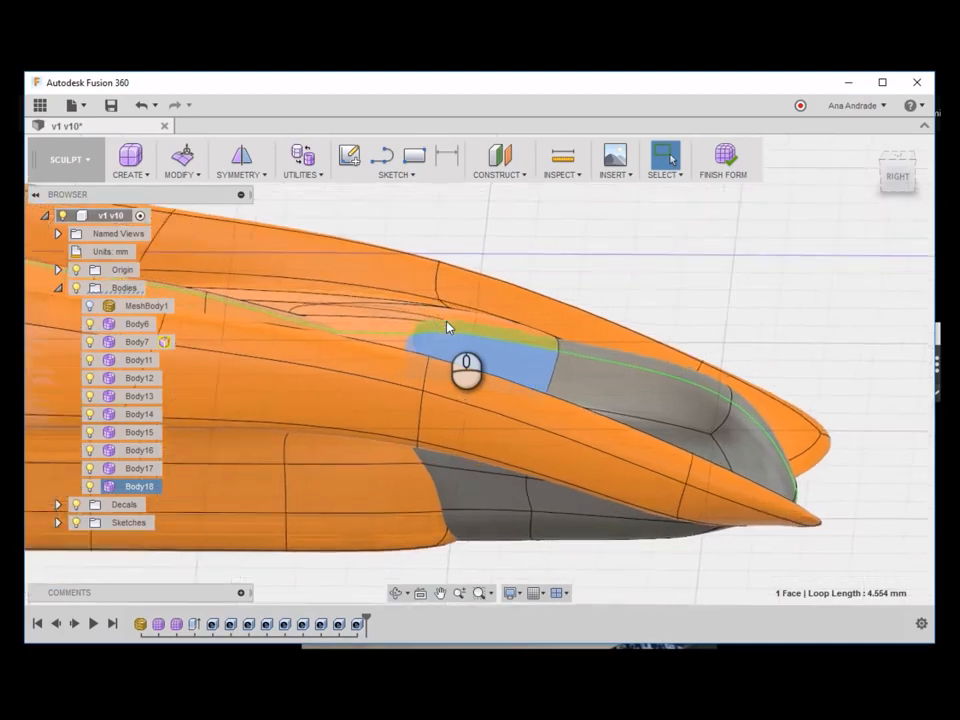
pyautogui.rightClick(432, 352)
pyautogui.click(484, 332)
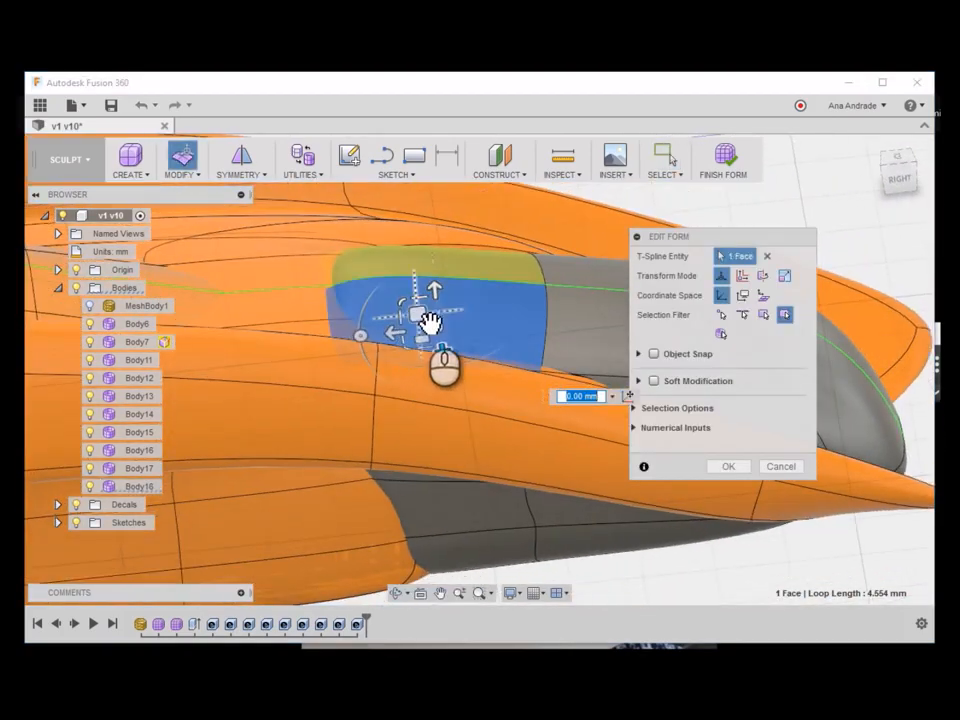
pyautogui.moveTo(393, 339); pyautogui.dragTo(392, 335)
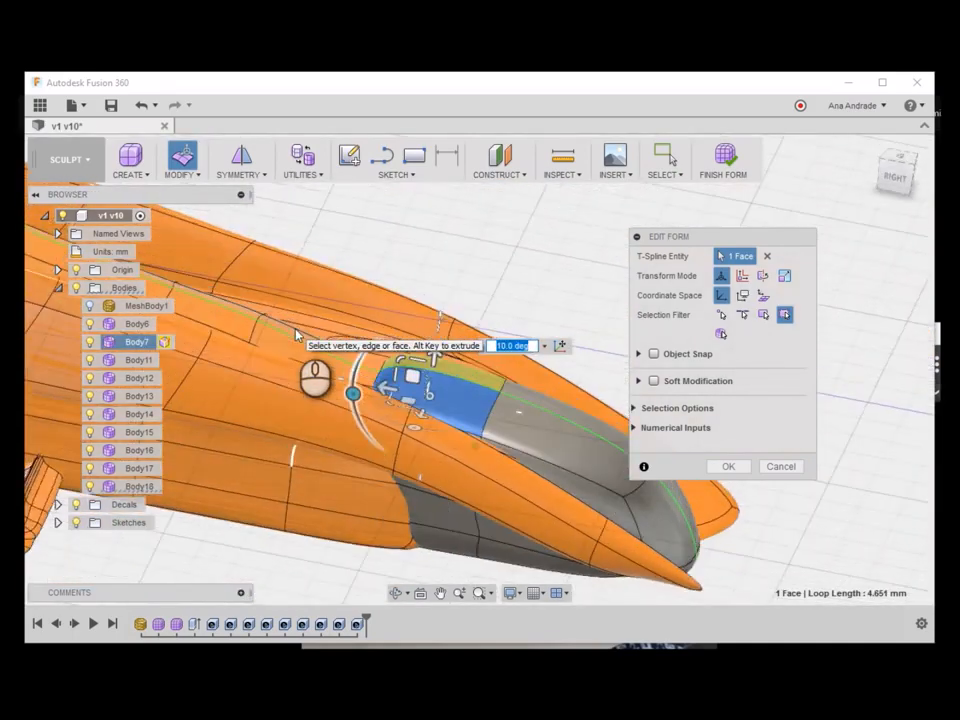
pyautogui.moveTo(437, 414); pyautogui.dragTo(289, 420)
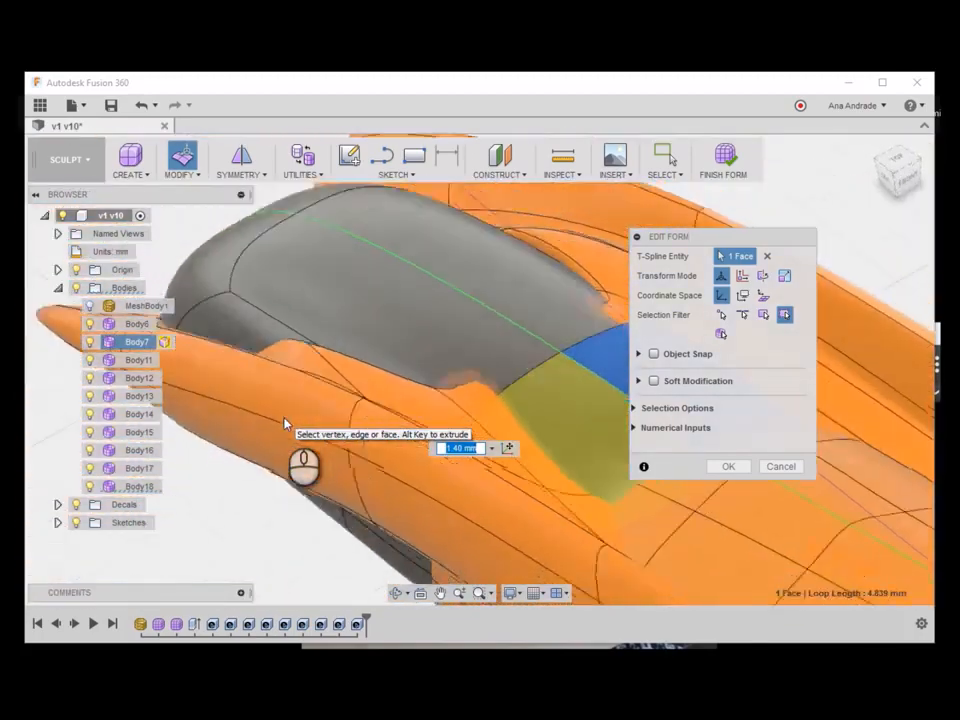
# Step: Rotate Body18's rear upper face by a further -5.0° and apply the edit
pyautogui.moveTo(676, 239); pyautogui.dragTo(838, 255)
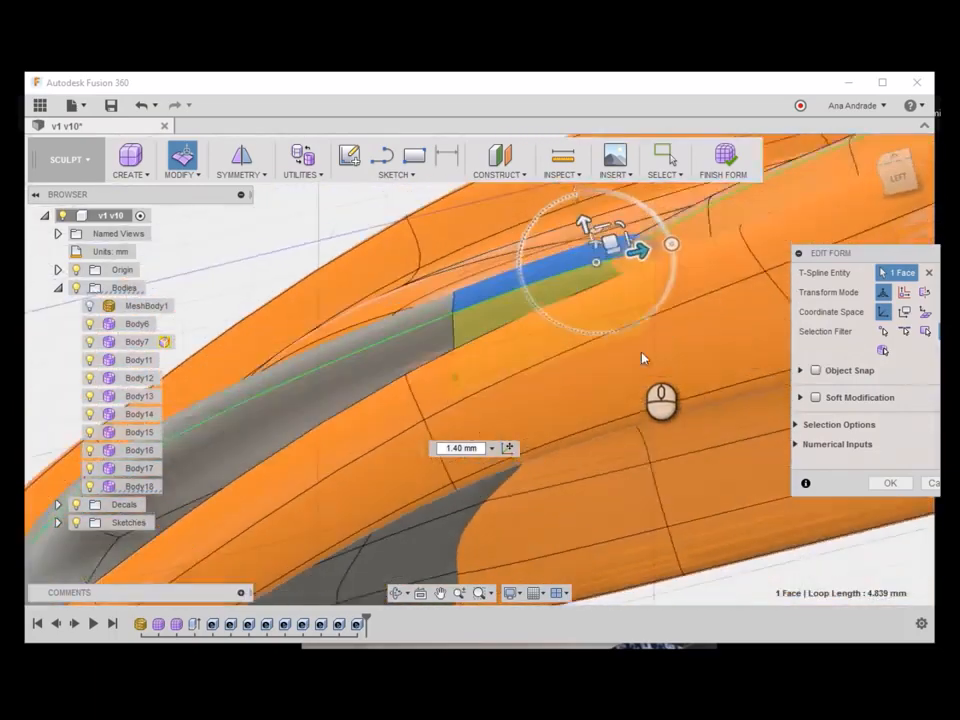
pyautogui.moveTo(648, 219); pyautogui.dragTo(649, 214)
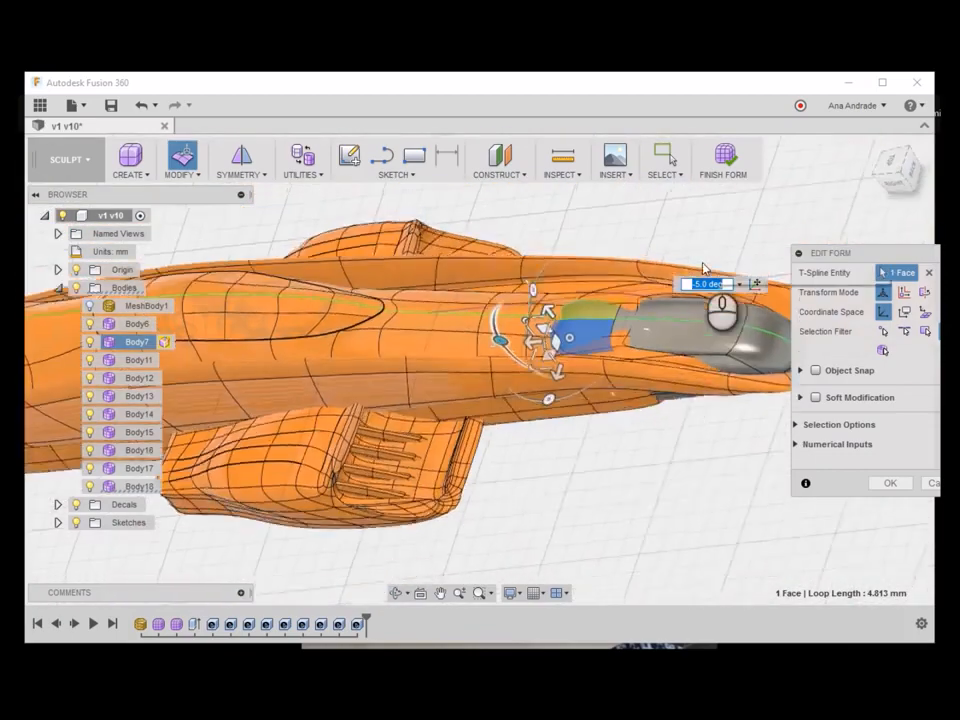
pyautogui.press('Return')
# Step: Try to finish the form, return to sculpting and inspect the prongs of Body7
pyautogui.click(725, 160)
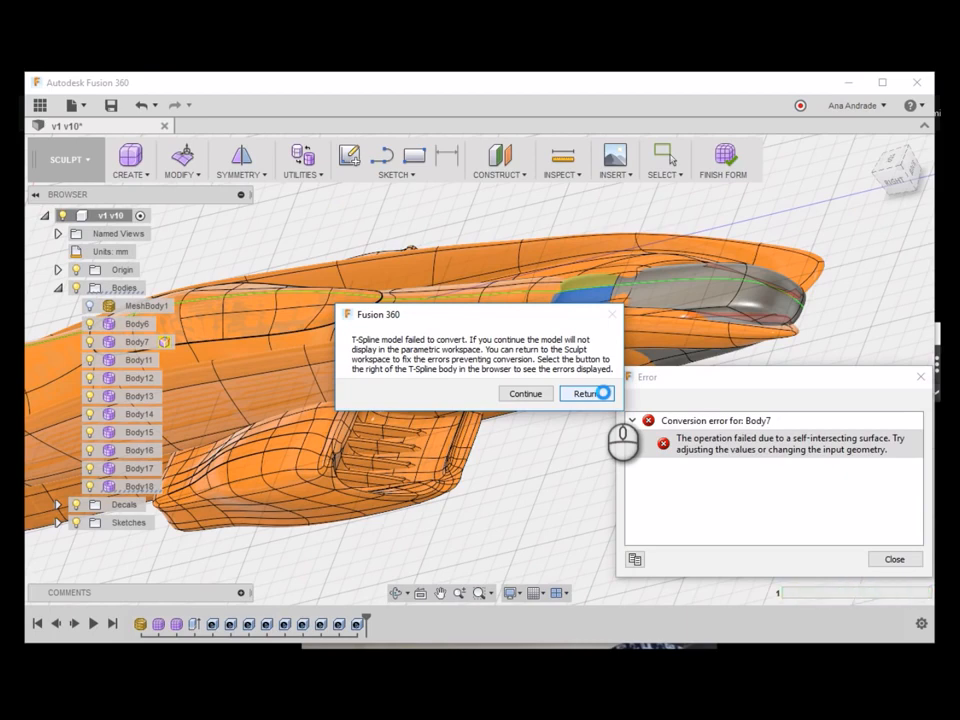
pyautogui.click(586, 393)
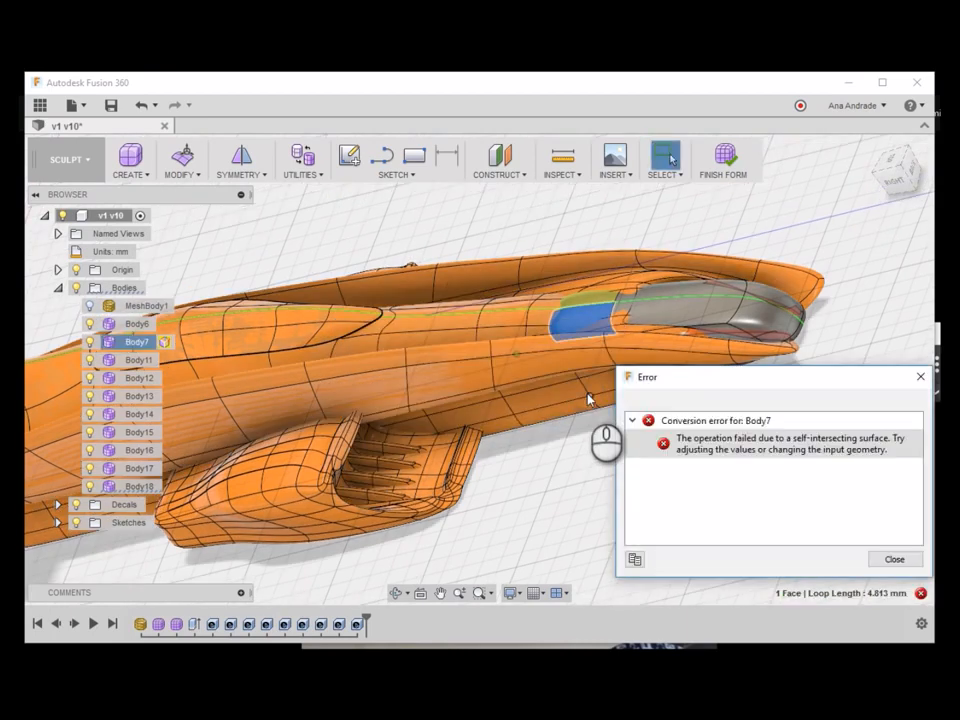
pyautogui.scroll(8, 446, 274)
pyautogui.scroll(-5, 482, 324)
pyautogui.keyDown('shift'); pyautogui.moveTo(477, 326); pyautogui.dragTo(574, 347, button='middle'); pyautogui.keyUp('shift')
pyautogui.scroll(4, 646, 300)
# Step: With Body18 hidden, use Edit Form to move the long inner face of Body7's prong by 0.50 mm
pyautogui.press('Escape')
pyautogui.click(574, 347)
pyautogui.moveTo(574, 347); pyautogui.dragTo(612, 322, button='right')
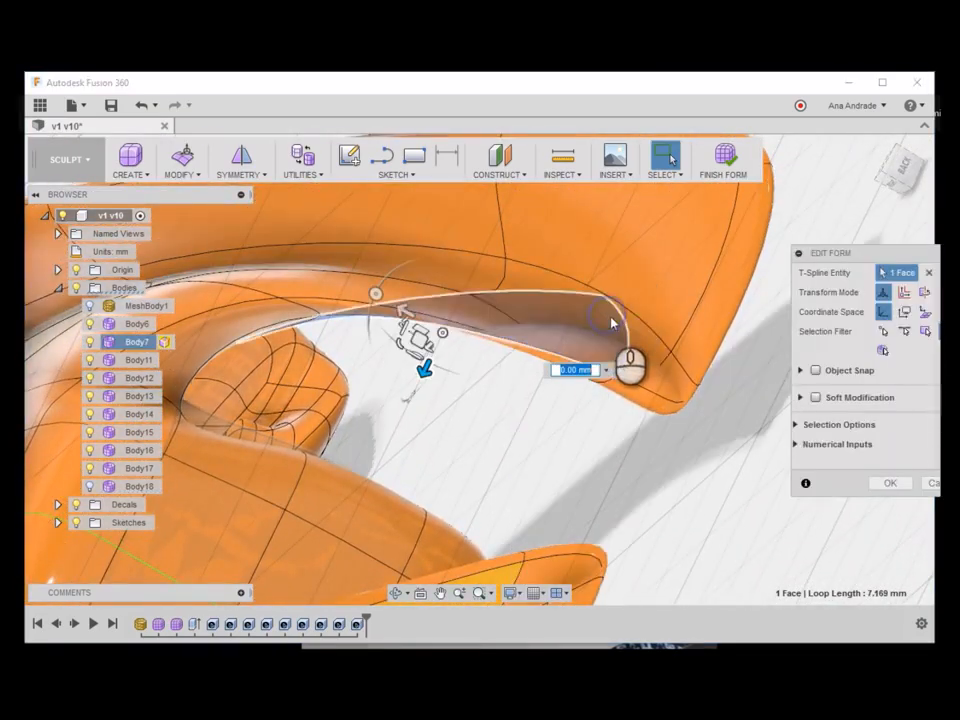
pyautogui.moveTo(423, 373); pyautogui.dragTo(382, 480)
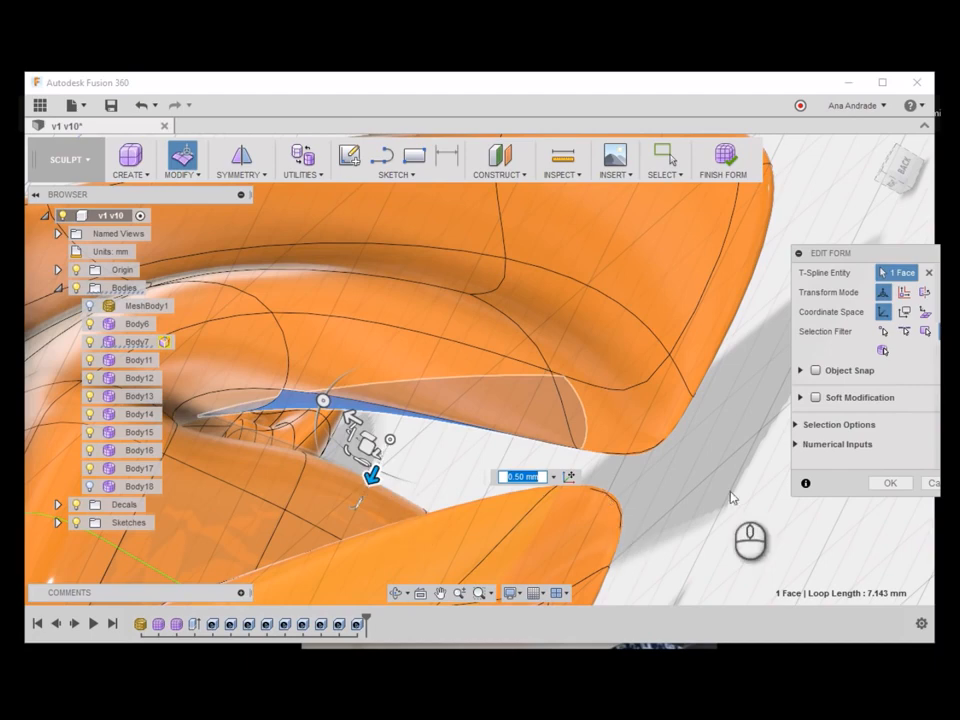
pyautogui.press('Return')
# Step: Show Body18, try to finish the form again, and return to sculpting for a closer look at Body7's prong tips
pyautogui.click(89, 486)
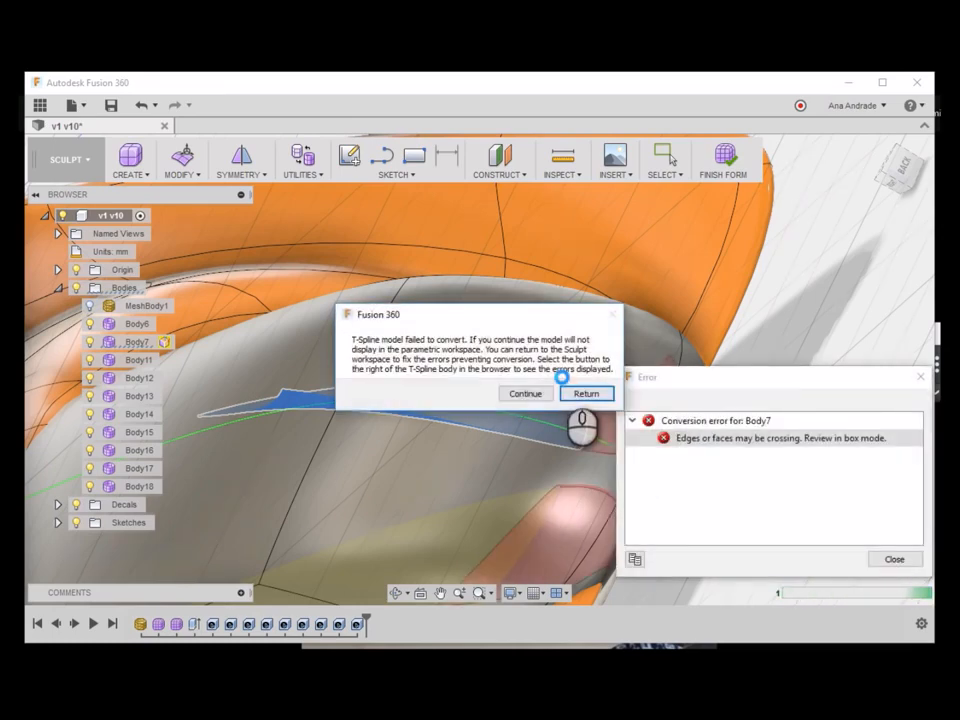
pyautogui.click(594, 401)
pyautogui.moveTo(617, 443)
pyautogui.keyDown('shift'); pyautogui.mouseDown(button='middle')
pyautogui.moveTo(551, 300)
pyautogui.moveTo(540, 380)
pyautogui.moveTo(527, 395)
pyautogui.moveTo(698, 452)
pyautogui.mouseUp(button='middle'); pyautogui.keyUp('shift')
pyautogui.scroll(5, 620, 495)
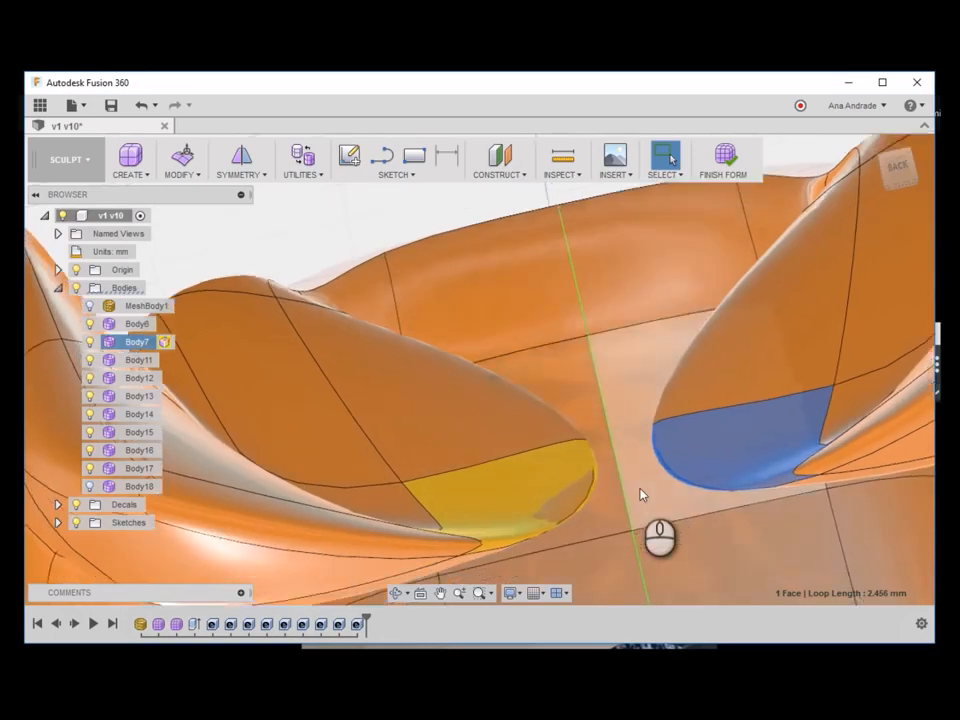
# Step: Select the inner tip face of Body7's other prong and nudge it slightly upward with Edit Form
pyautogui.rightClick(540, 505)
pyautogui.press('Escape')
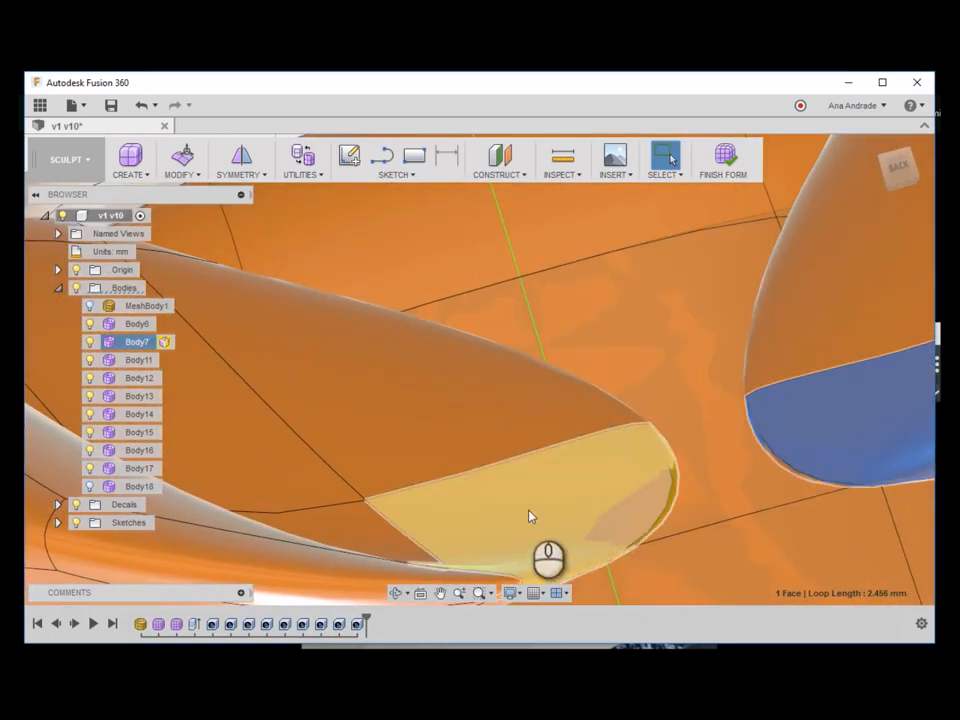
pyautogui.click(529, 514)
pyautogui.keyDown('shift'); pyautogui.moveTo(529, 517); pyautogui.dragTo(514, 476, button='middle'); pyautogui.keyUp('shift')
pyautogui.rightClick(467, 435)
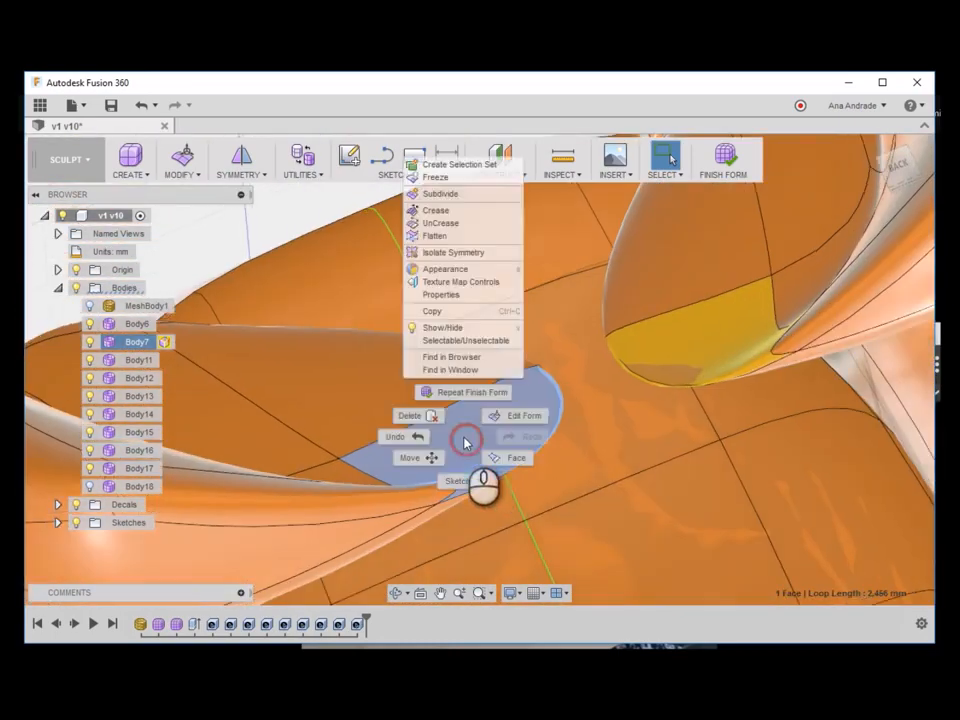
pyautogui.click(521, 414)
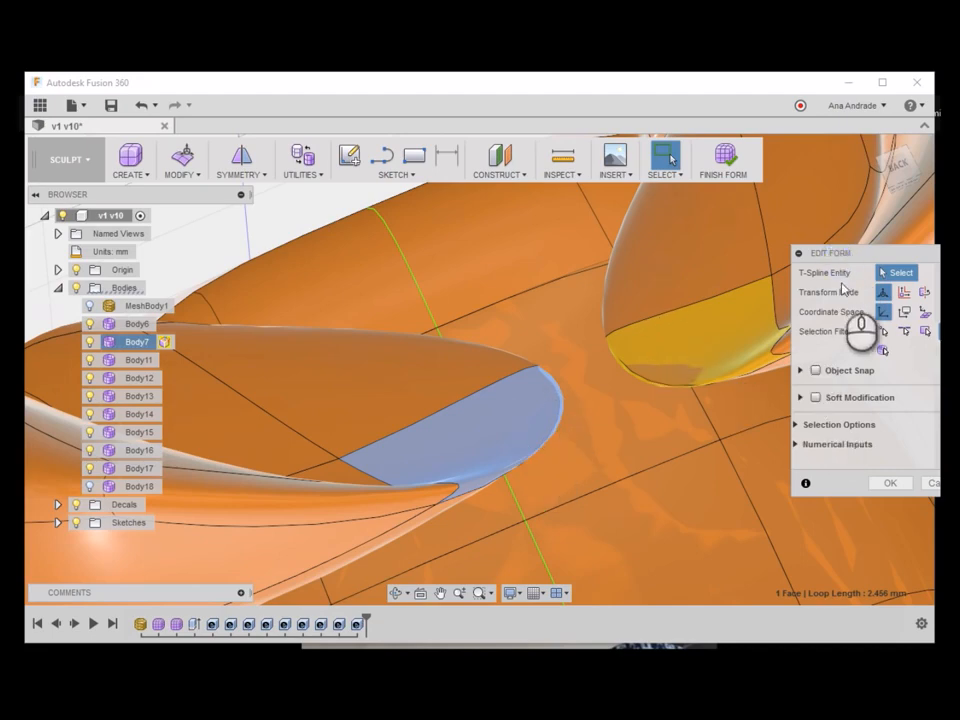
pyautogui.moveTo(821, 253); pyautogui.dragTo(637, 316)
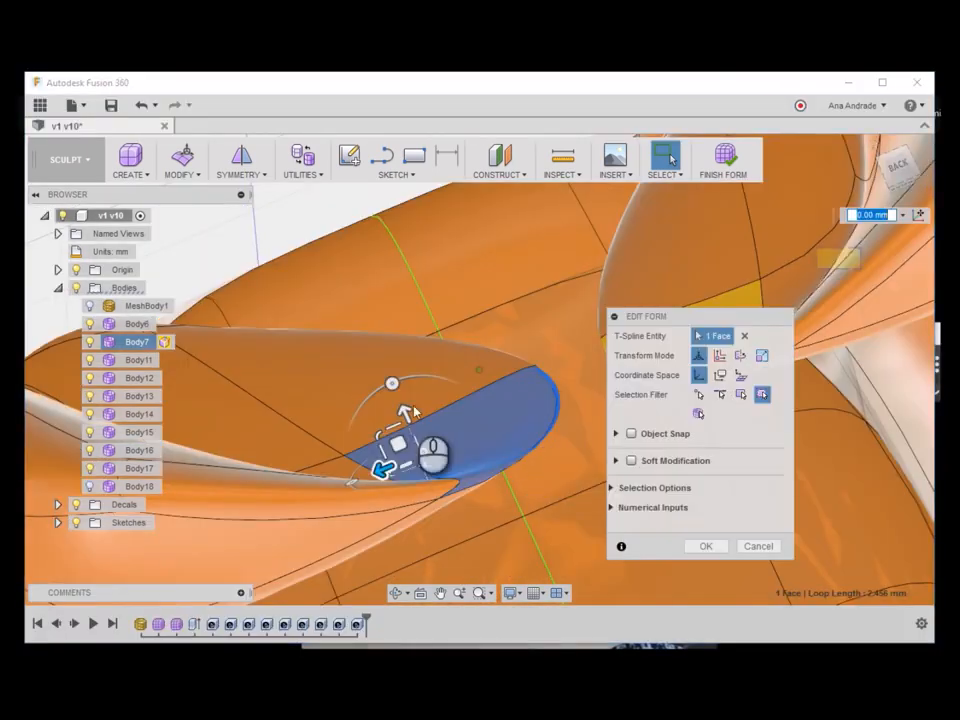
pyautogui.doubleClick(452, 442)
pyautogui.click(404, 416)
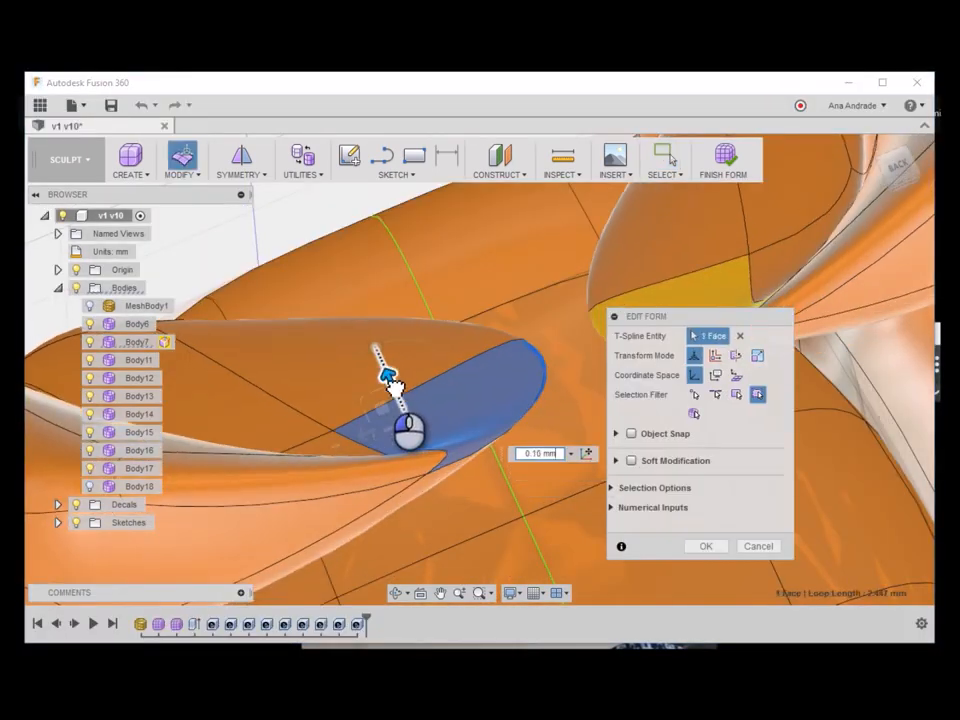
pyautogui.moveTo(389, 378); pyautogui.dragTo(468, 436)
pyautogui.click(517, 455)
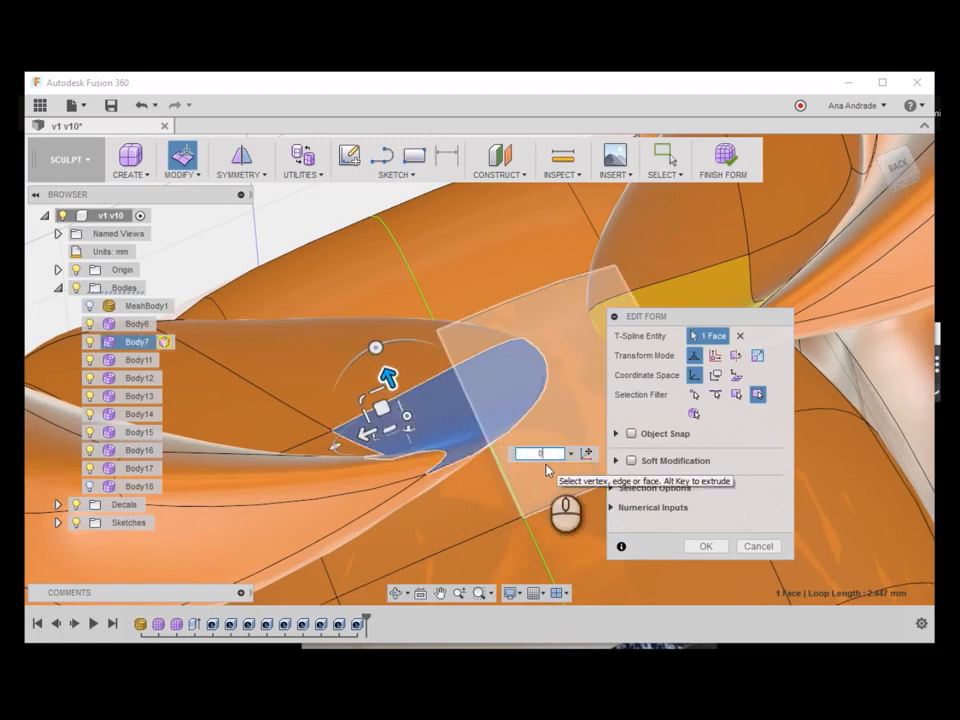
# Step: Move the inner tip face of Body7's prong in-plane by about -0.041 mm and 0.181 mm
pyautogui.keyDown('shift'); pyautogui.moveTo(469, 431); pyautogui.dragTo(299, 450, button='middle'); pyautogui.keyUp('shift')
pyautogui.moveTo(290, 446); pyautogui.dragTo(280, 362)
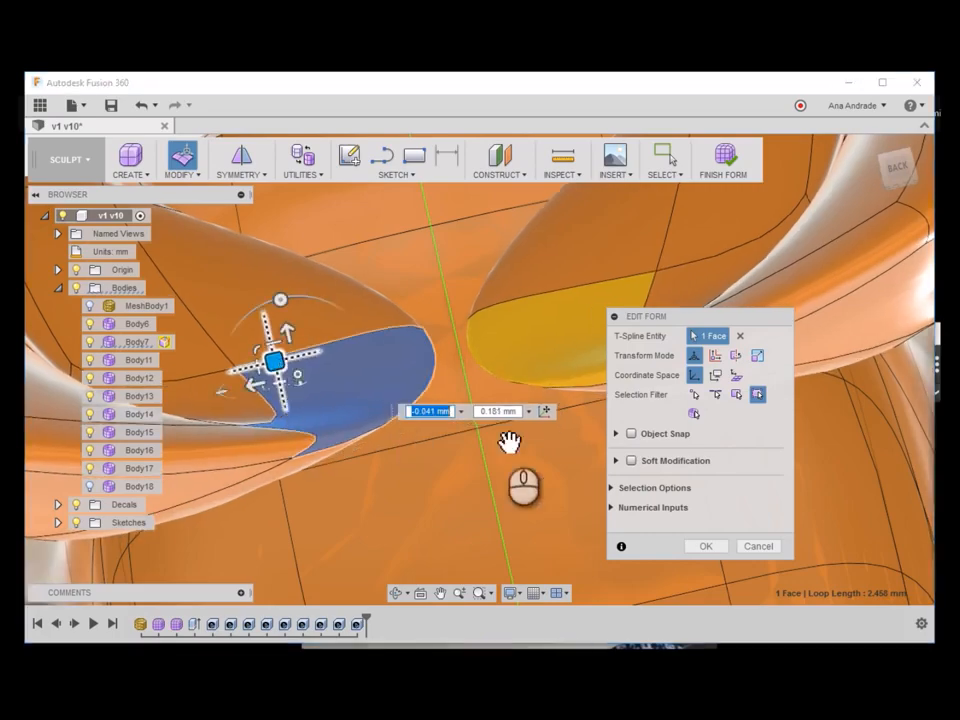
pyautogui.click(695, 546)
# Step: Show Body18 briefly to check the prong tips against the nose, and hide it again
pyautogui.keyDown('shift'); pyautogui.moveTo(760, 450); pyautogui.dragTo(681, 301, button='middle'); pyautogui.keyUp('shift')
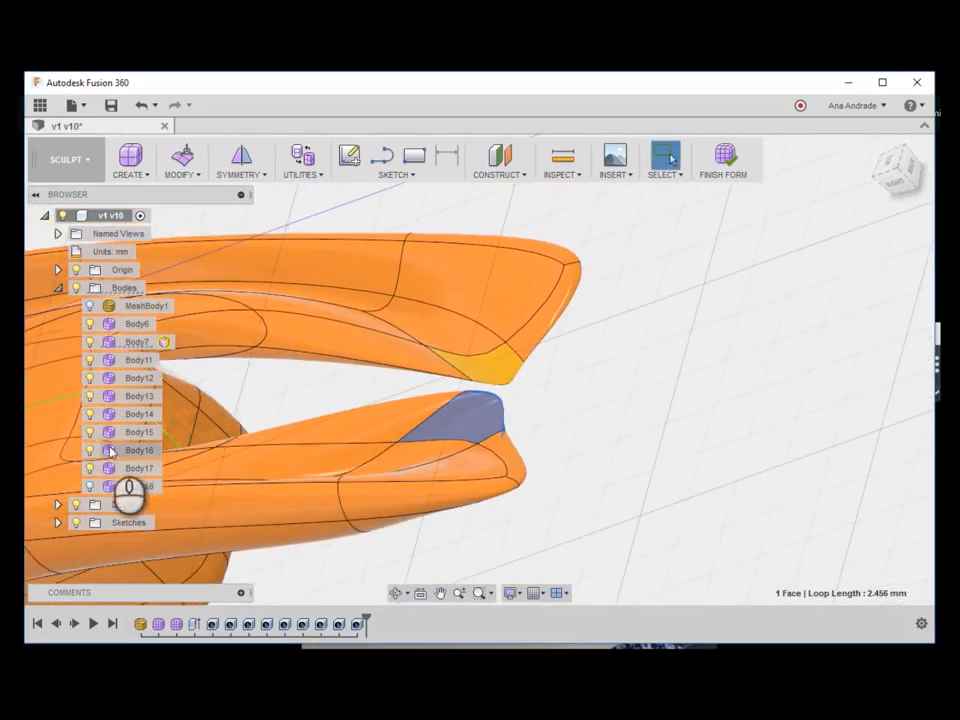
pyautogui.click(92, 487)
pyautogui.click(92, 487)
pyautogui.scroll(3, 640, 415)
# Step: Use Edit Form to raise the inner tip face of Body7's prong slightly further and accept the edit
pyautogui.keyDown('shift'); pyautogui.moveTo(675, 424); pyautogui.dragTo(349, 459, button='middle'); pyautogui.keyUp('shift')
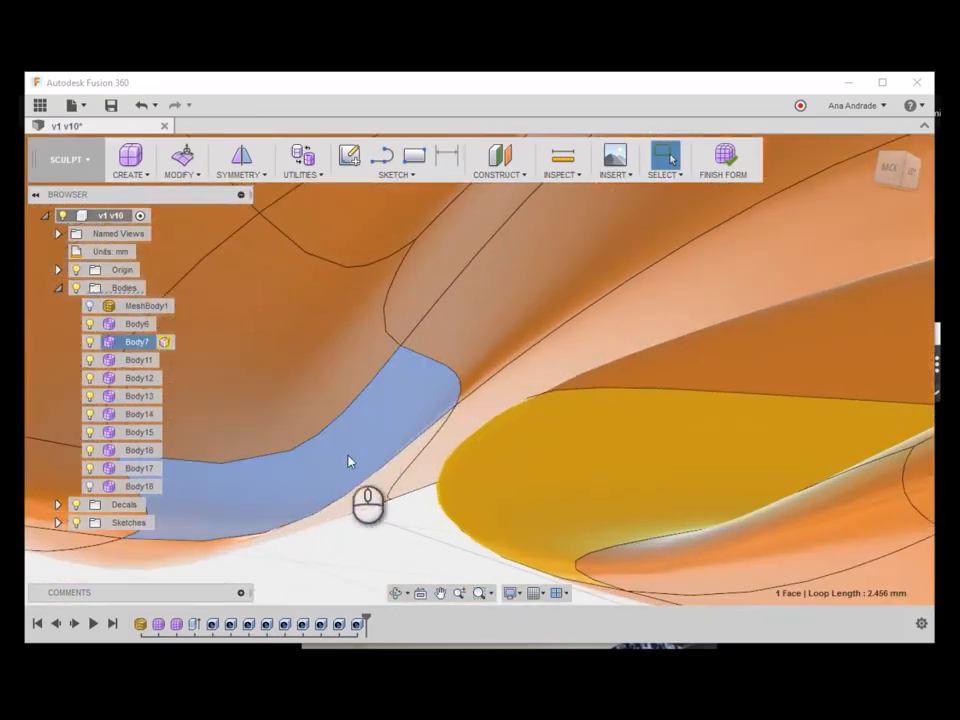
pyautogui.press('e')
pyautogui.moveTo(270, 415); pyautogui.dragTo(268, 368)
pyautogui.keyDown('shift'); pyautogui.moveTo(529, 469); pyautogui.dragTo(379, 441, button='middle'); pyautogui.keyUp('shift')
pyautogui.click(708, 548)
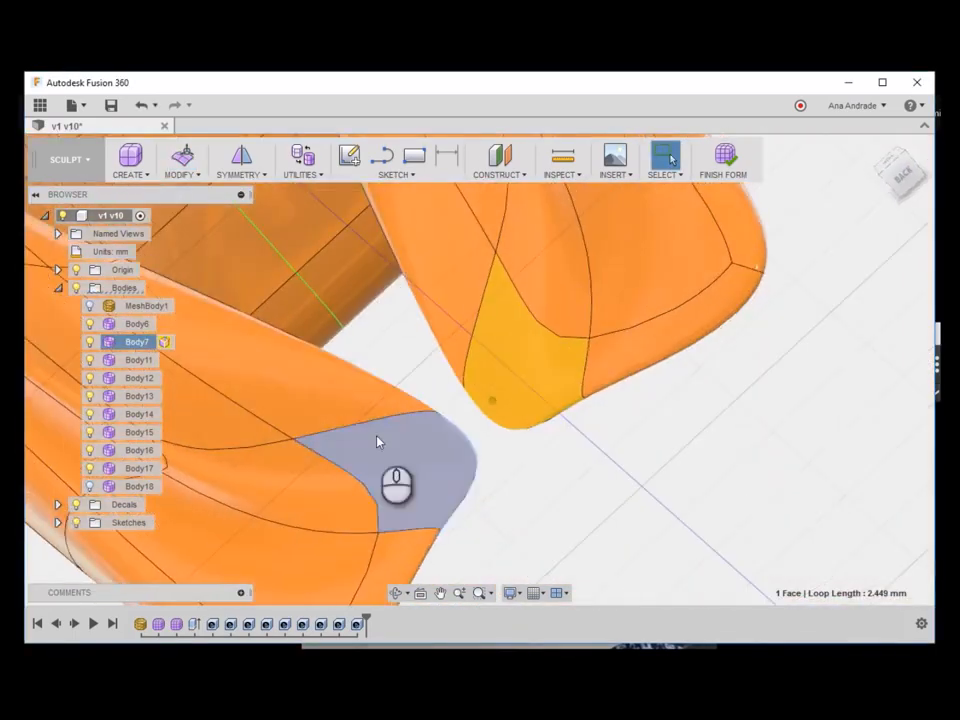
# Step: Show Body18, finish the form to convert the T-Spline bodies, and open the list of workspaces
pyautogui.click(90, 488)
pyautogui.scroll(-4, 506, 345)
pyautogui.keyDown('shift'); pyautogui.moveTo(911, 437); pyautogui.dragTo(709, 189, button='middle'); pyautogui.keyUp('shift')
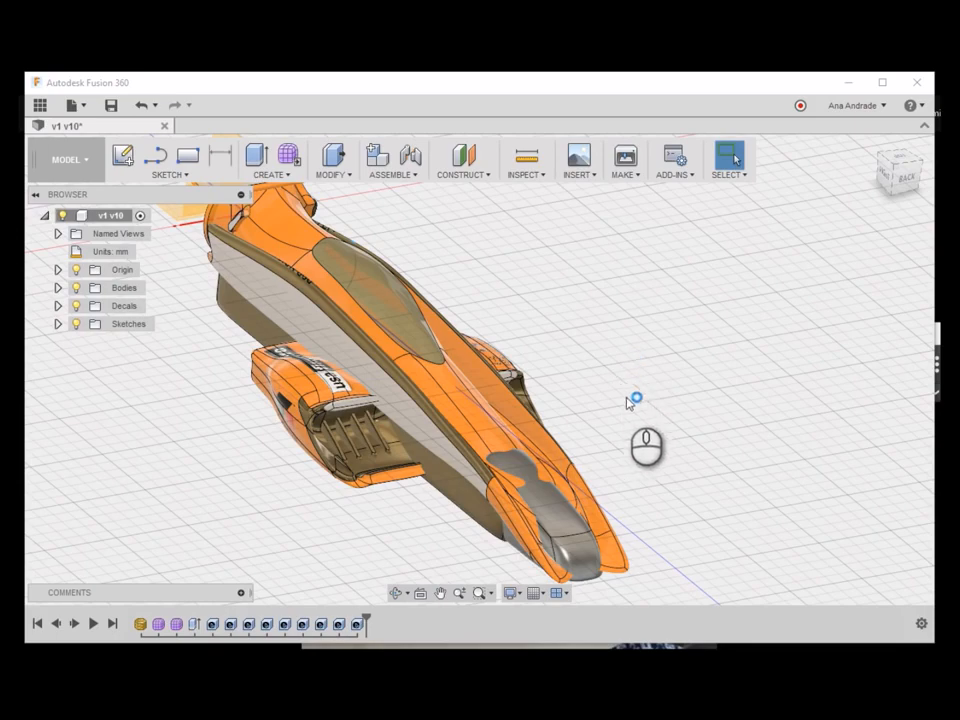
pyautogui.click(76, 160)
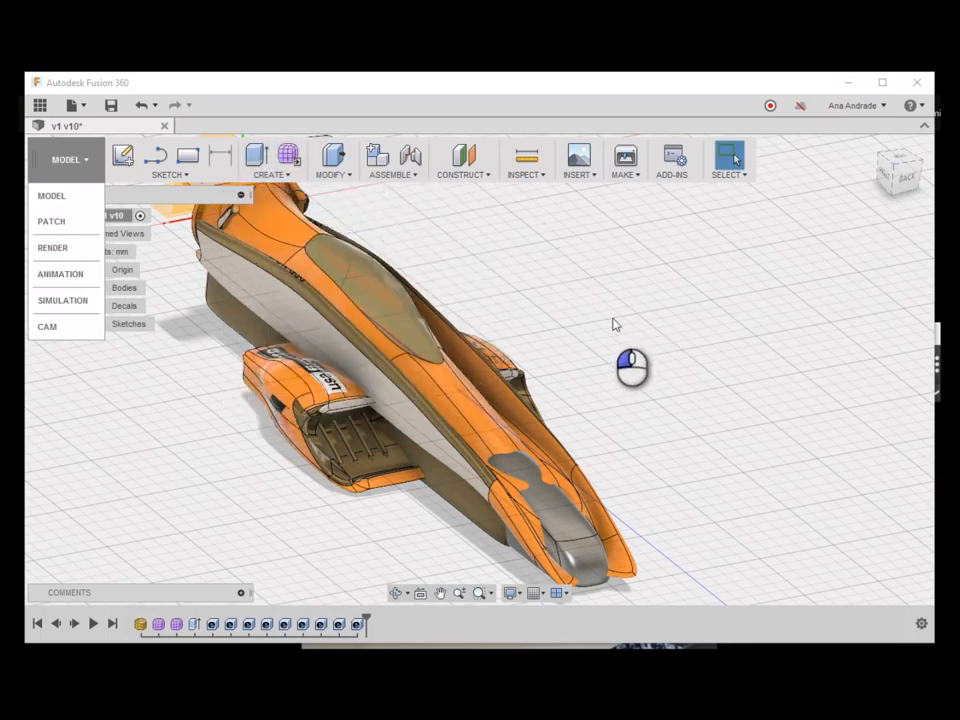
# Step: Reopen the second form feature, Form2, for editing from the model history
pyautogui.keyDown('shift'); pyautogui.moveTo(697, 434); pyautogui.dragTo(746, 486, button='middle'); pyautogui.keyUp('shift')
pyautogui.scroll(5, 748, 485)
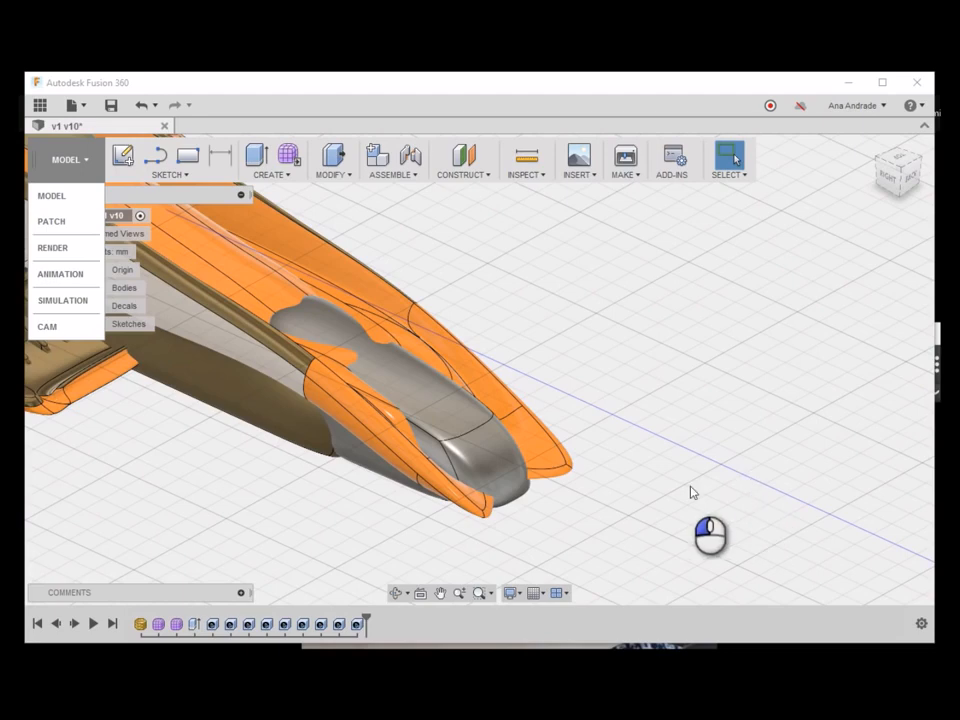
pyautogui.click(176, 624)
pyautogui.rightClick(177, 624)
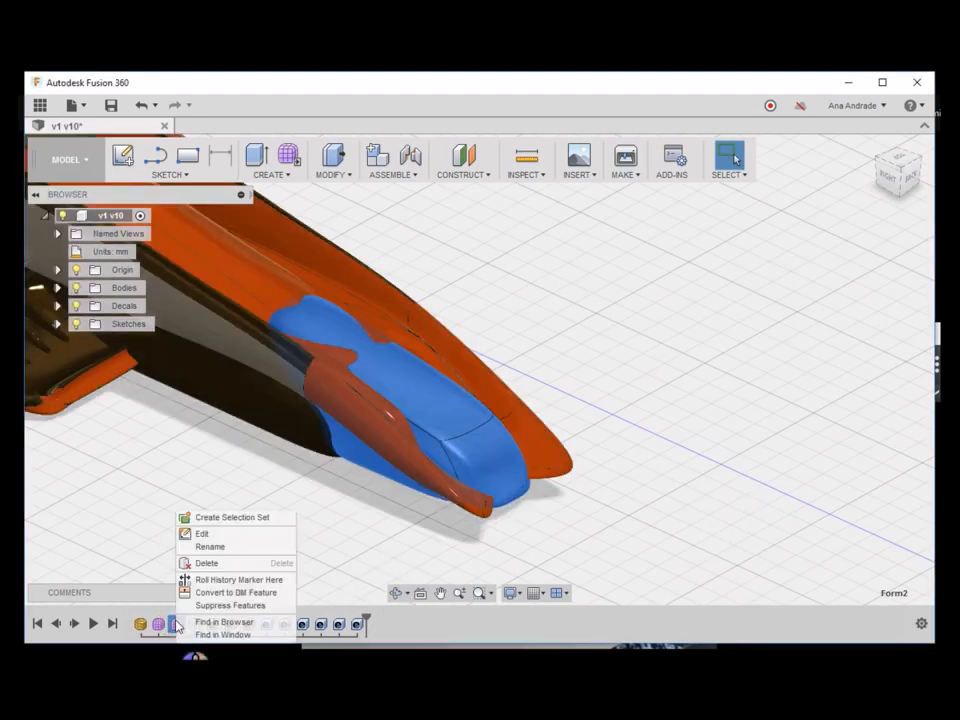
pyautogui.click(227, 535)
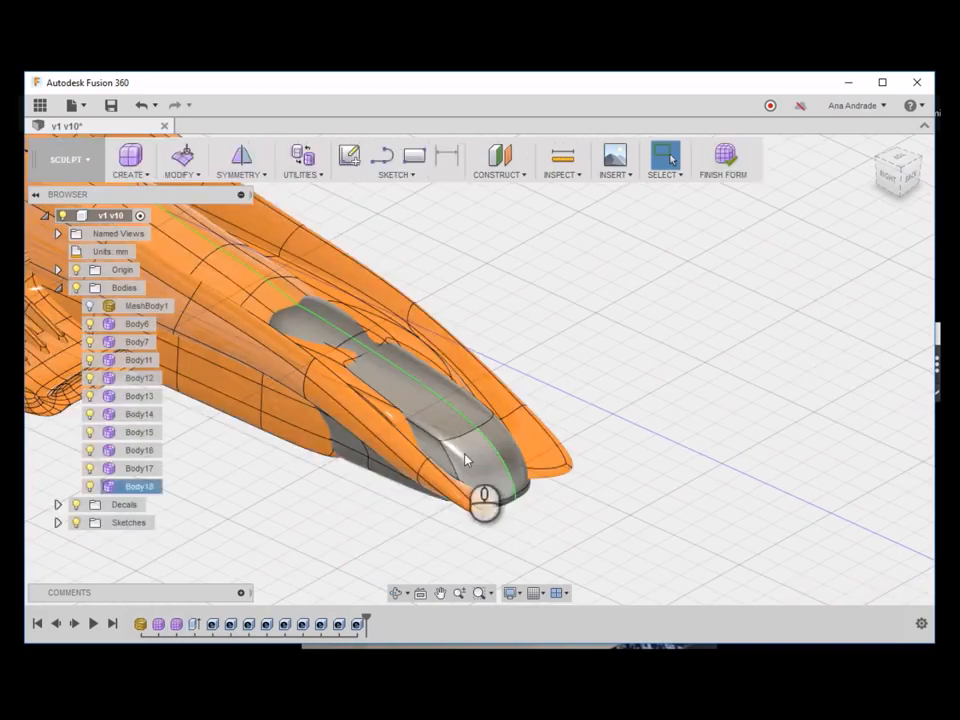
# Step: Switch to the Photos app and examine the front end of the car in reference sketch IMG_8910.JPG
pyautogui.moveTo(1, 410)
pyautogui.moveTo(114, 352)
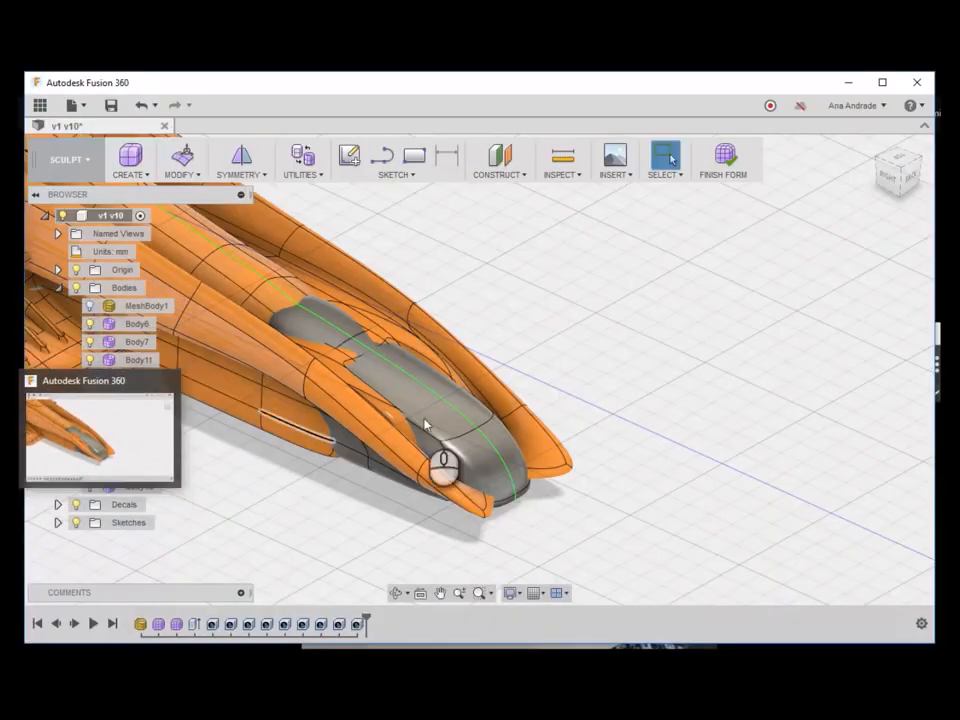
pyautogui.moveTo(422, 424); pyautogui.dragTo(520, 368, button='middle')
pyautogui.scroll(-4, 520, 368)
pyautogui.scroll(5, 520, 368)
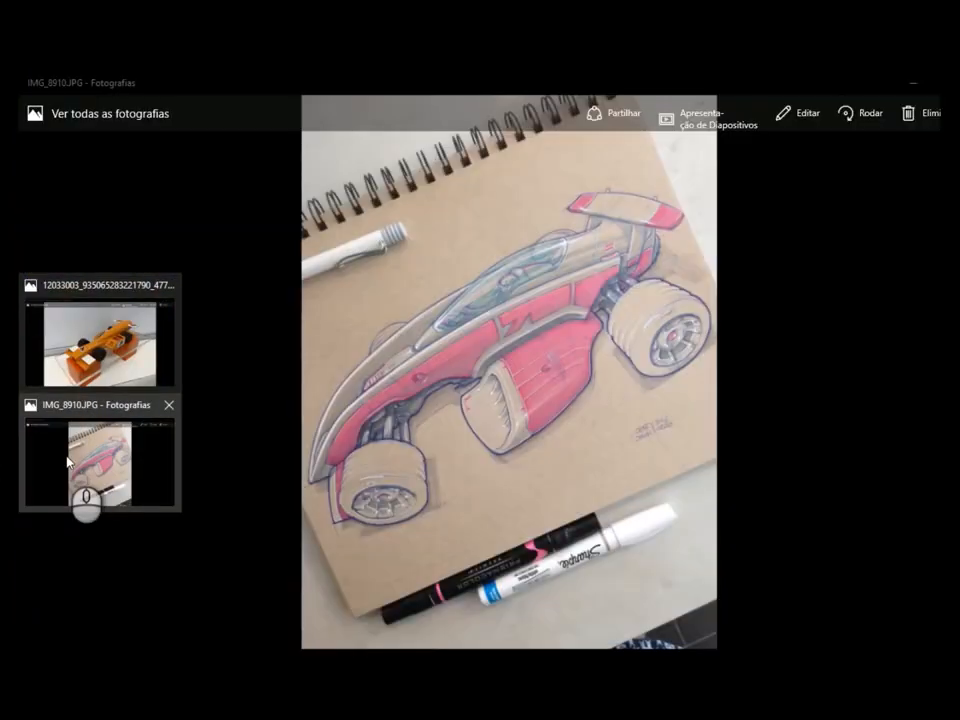
pyautogui.click(46, 458)
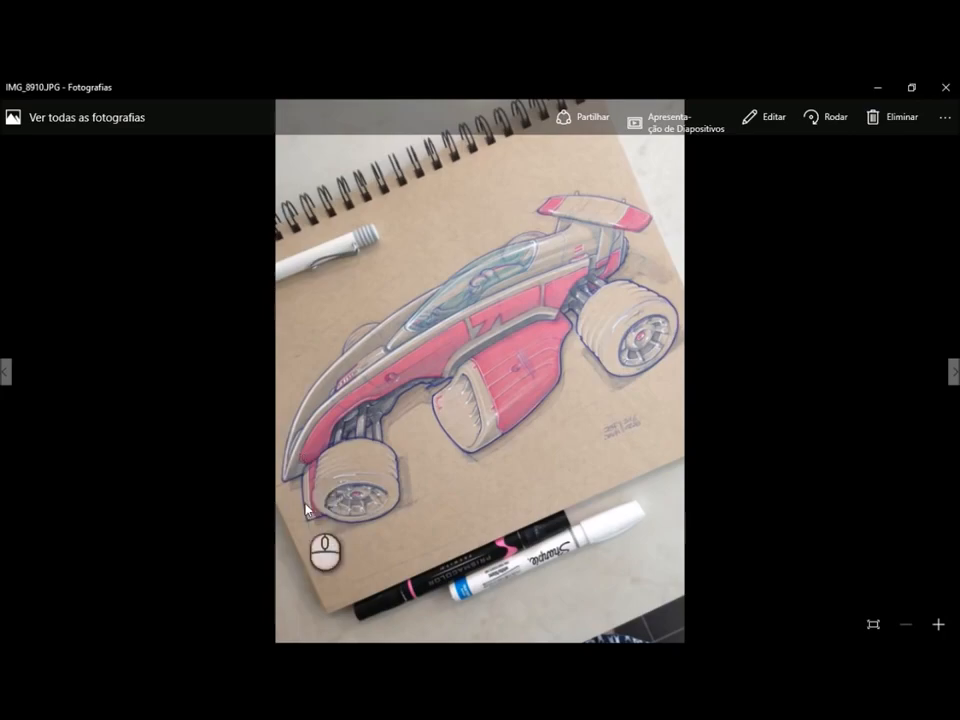
# Step: Back in Fusion 360, start a T-Spline box on the vertical side plane with a center rectangle about 2.727 by 0.451 mm over the nose
pyautogui.scroll(4, 501, 471)
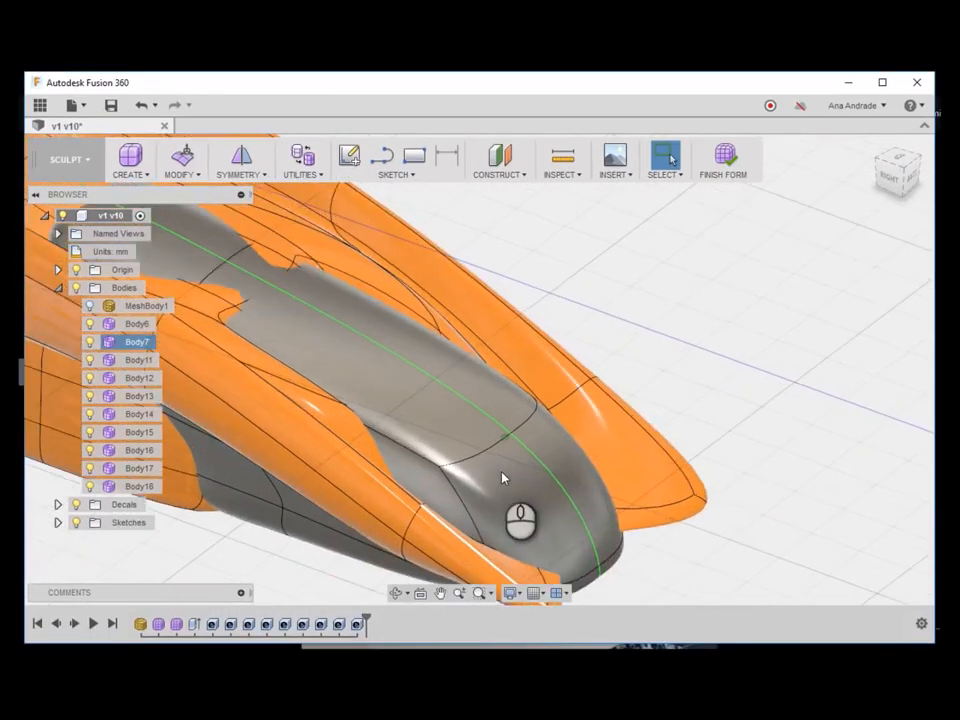
pyautogui.moveTo(501, 471); pyautogui.dragTo(501, 297, button='middle')
pyautogui.click(133, 180)
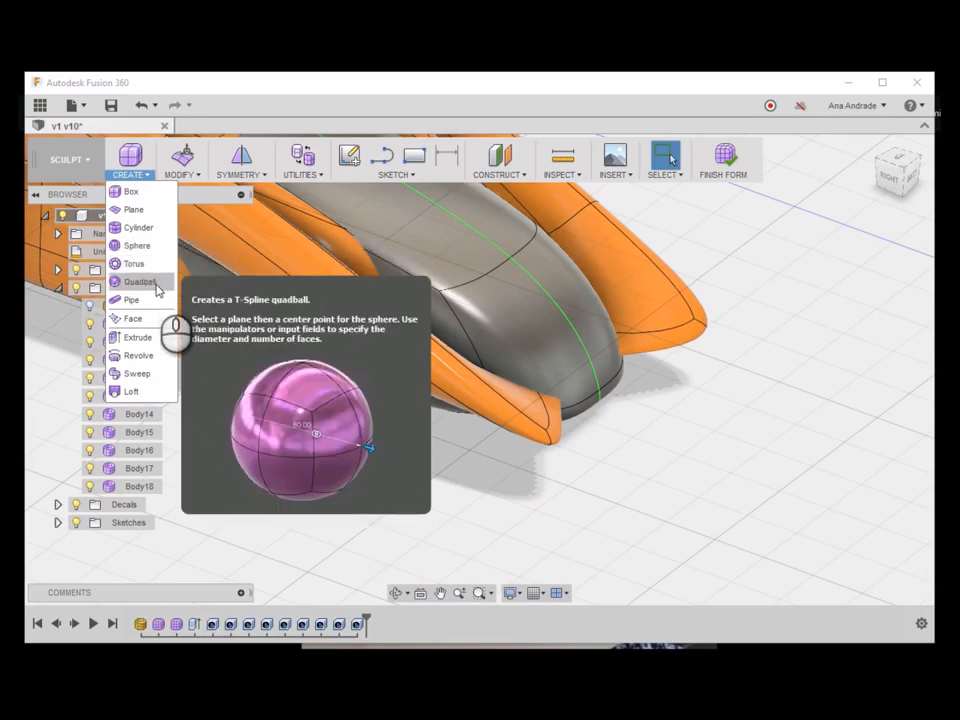
pyautogui.click(133, 191)
pyautogui.scroll(-8, 476, 390)
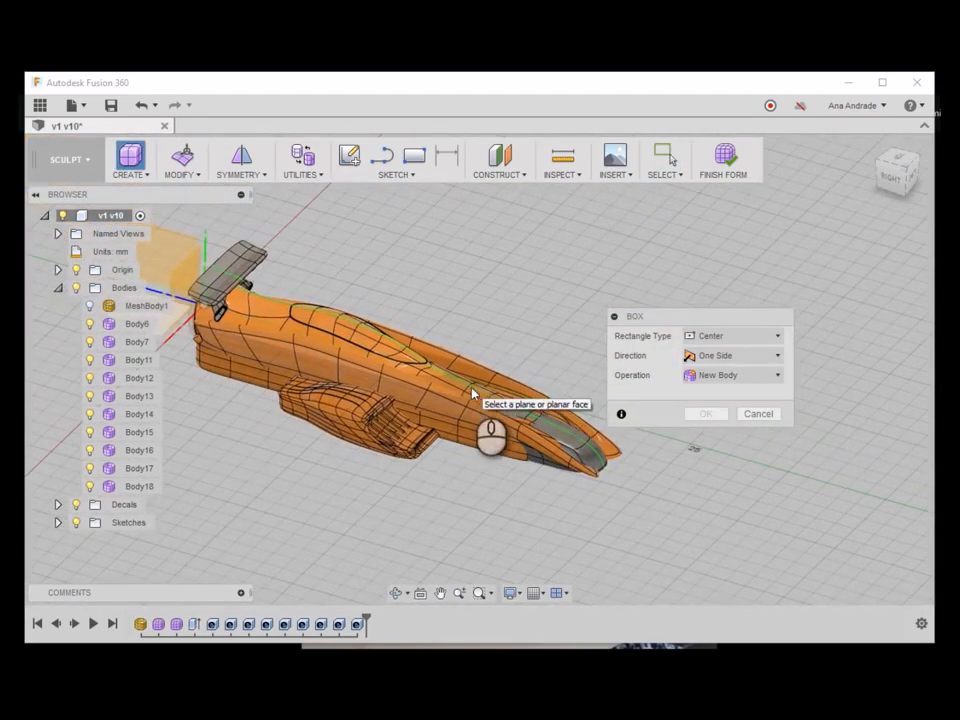
pyautogui.click(173, 261)
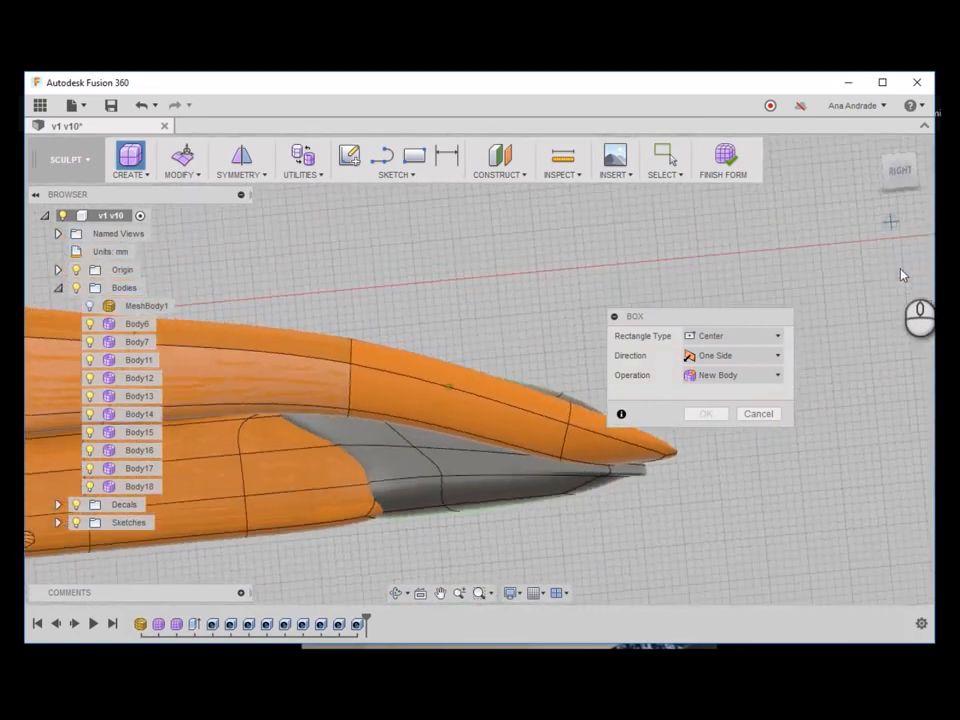
pyautogui.click(898, 170)
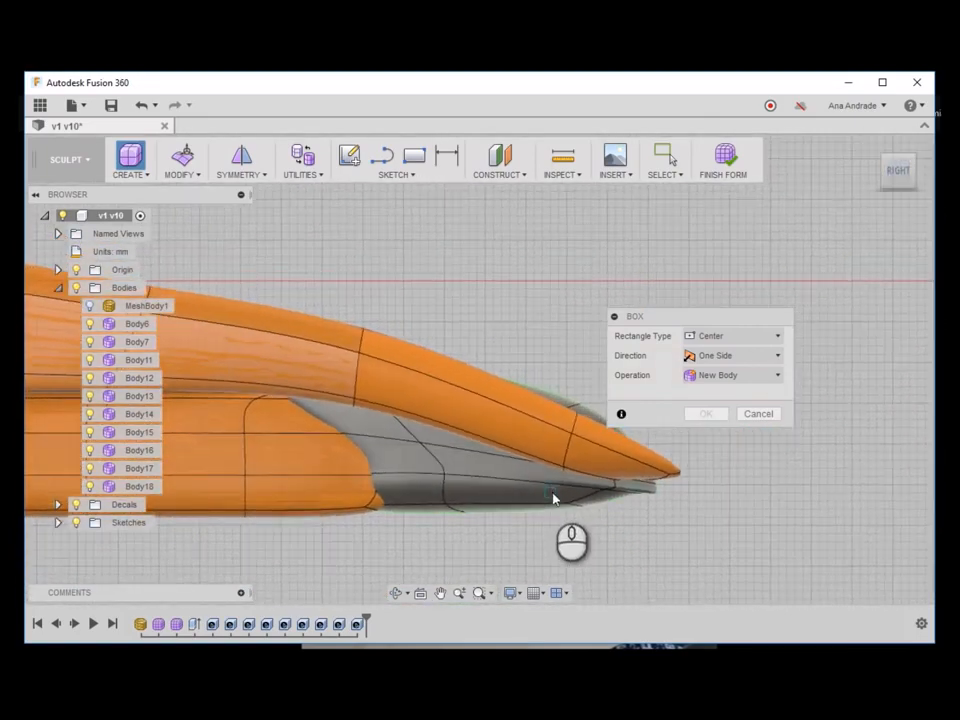
pyautogui.click(419, 450)
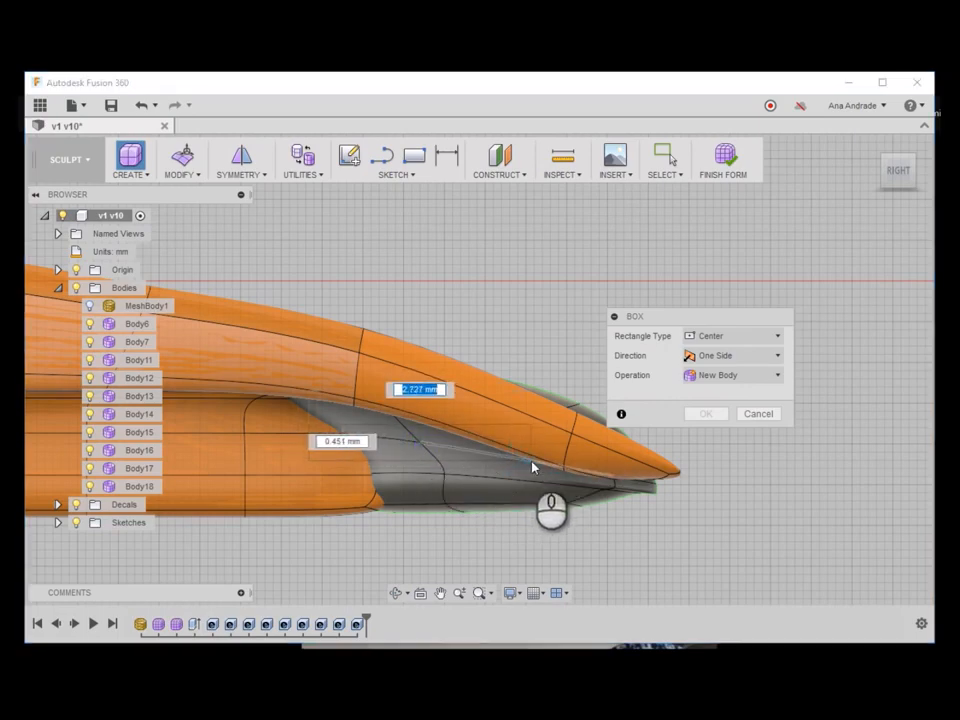
pyautogui.click(531, 465)
# Step: Extend the box sideways to a height of 1.70 mm and set its length to 2.00 mm
pyautogui.keyDown('shift'); pyautogui.moveTo(527, 478); pyautogui.dragTo(97, 482, button='middle'); pyautogui.keyUp('shift')
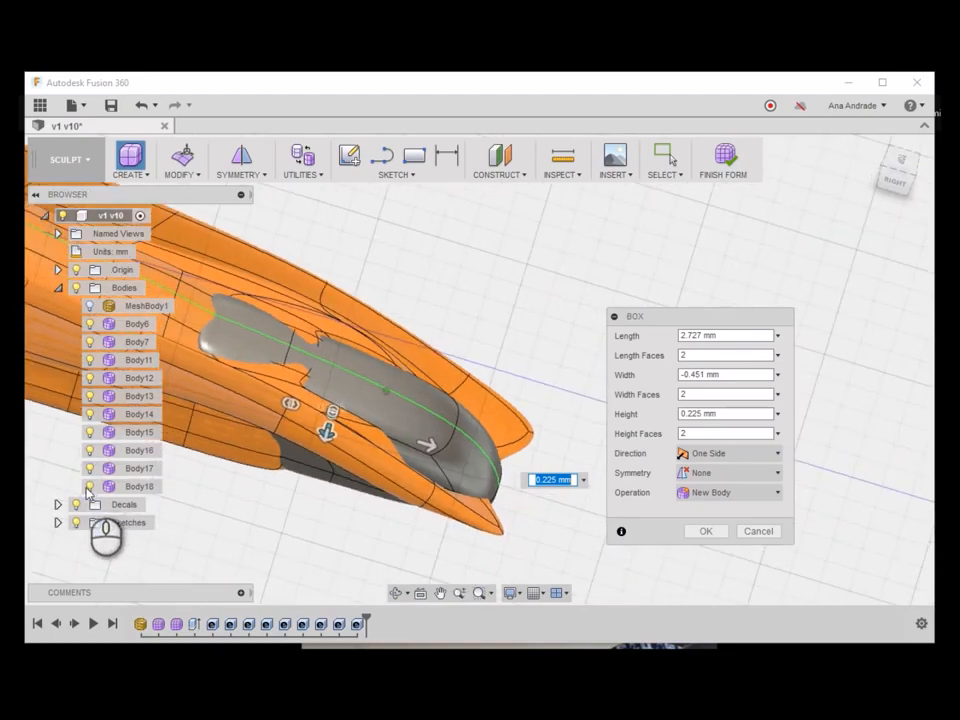
pyautogui.keyDown('shift'); pyautogui.moveTo(343, 461); pyautogui.dragTo(232, 458, button='middle'); pyautogui.keyUp('shift')
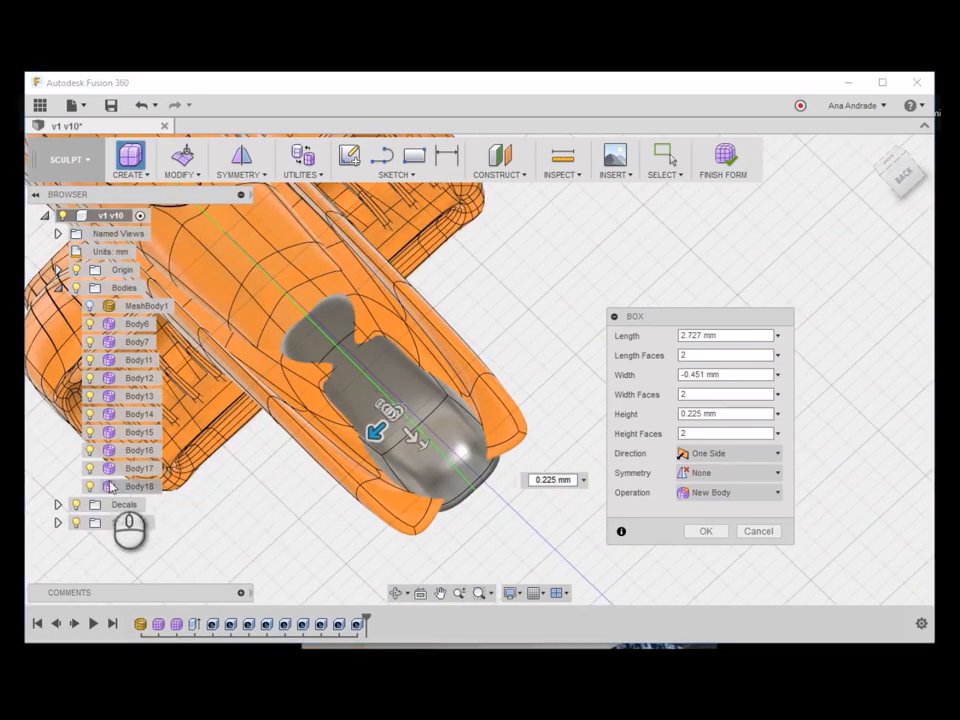
pyautogui.keyDown('shift'); pyautogui.moveTo(348, 461); pyautogui.dragTo(490, 432, button='middle'); pyautogui.keyUp('shift')
pyautogui.scroll(5, 488, 440)
pyautogui.moveTo(300, 566); pyautogui.dragTo(354, 402, button='middle')
pyautogui.scroll(-3, 304, 424)
pyautogui.moveTo(334, 390); pyautogui.dragTo(178, 529)
pyautogui.moveTo(178, 529); pyautogui.dragTo(274, 529, button='middle')
pyautogui.moveTo(488, 488); pyautogui.dragTo(471, 476)
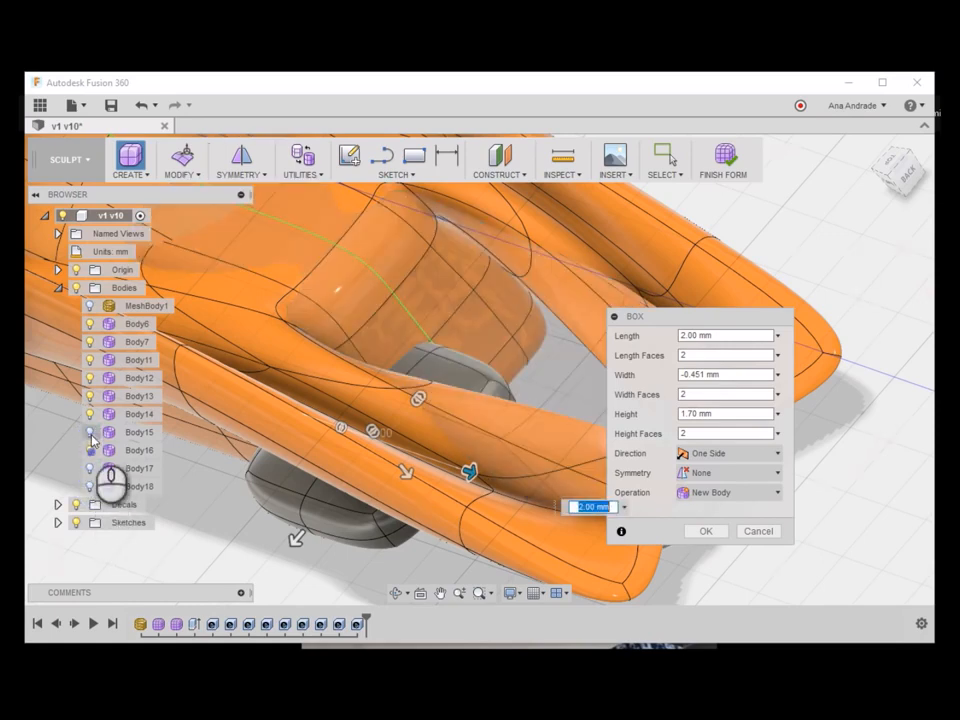
# Step: Hide Body7 and Body15 through Body18, and give the box three length faces and three height faces
pyautogui.click(89, 342)
pyautogui.keyDown('shift'); pyautogui.moveTo(518, 576); pyautogui.dragTo(561, 486, button='middle'); pyautogui.keyUp('shift')
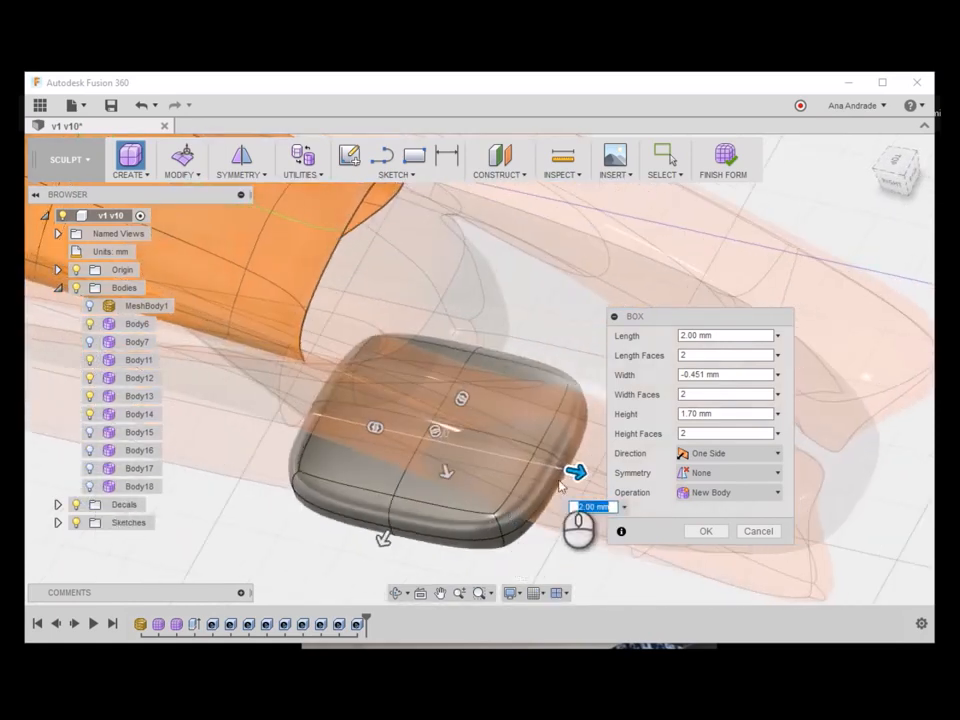
pyautogui.moveTo(390, 437); pyautogui.dragTo(405, 442)
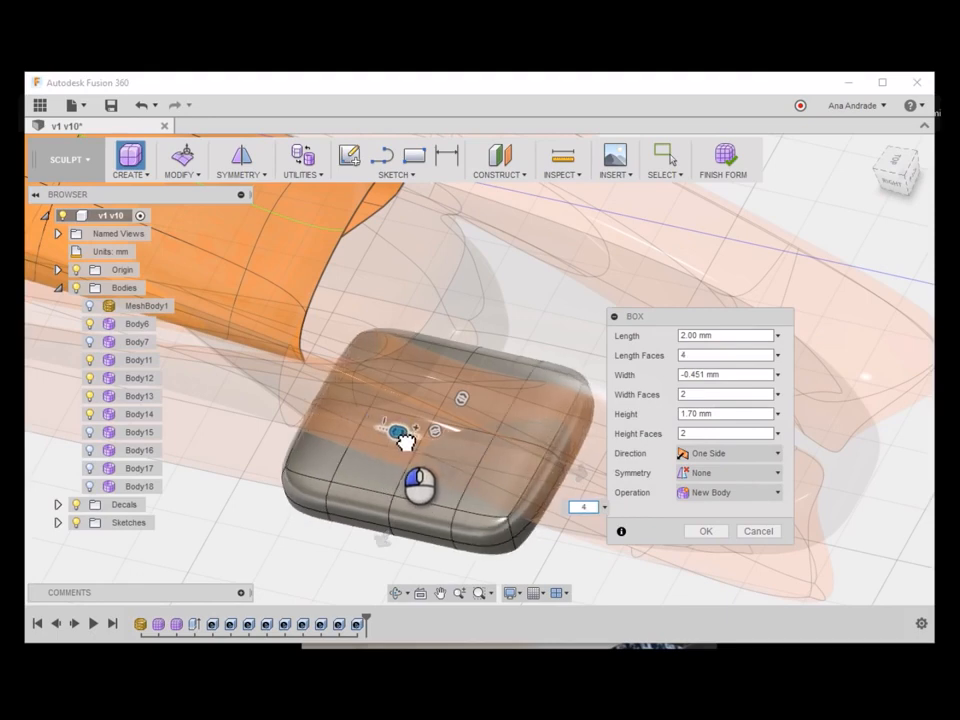
pyautogui.moveTo(373, 418); pyautogui.dragTo(462, 405)
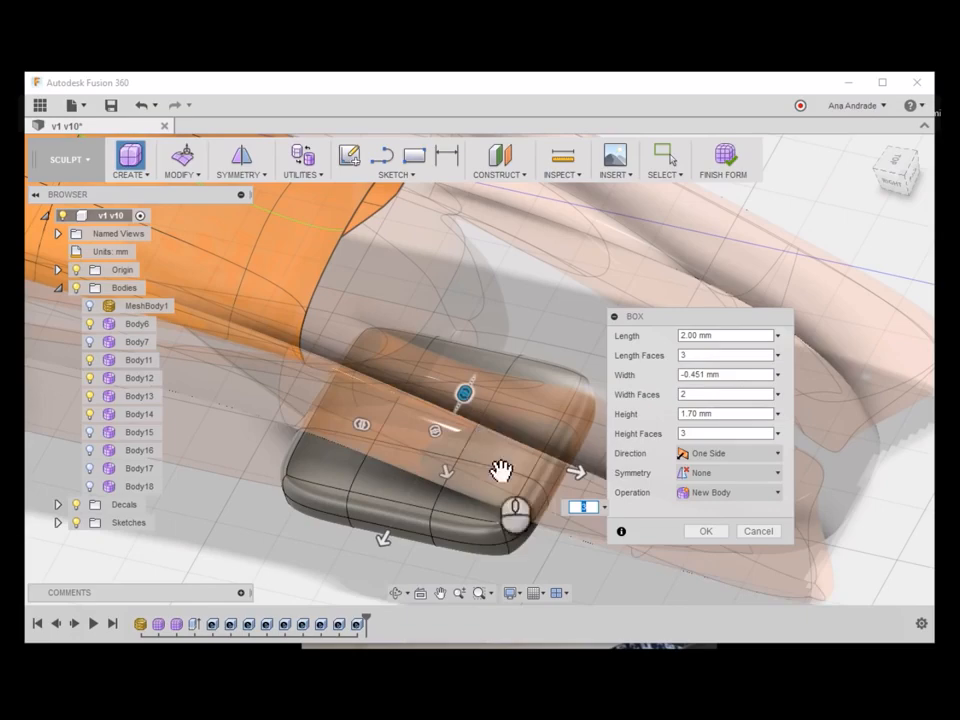
# Step: Resize the box to 1.60 mm in length and 3.20 mm in height, and accept it as a new body
pyautogui.moveTo(384, 543); pyautogui.dragTo(341, 628)
pyautogui.scroll(-4, 427, 369)
pyautogui.moveTo(404, 427); pyautogui.dragTo(377, 562)
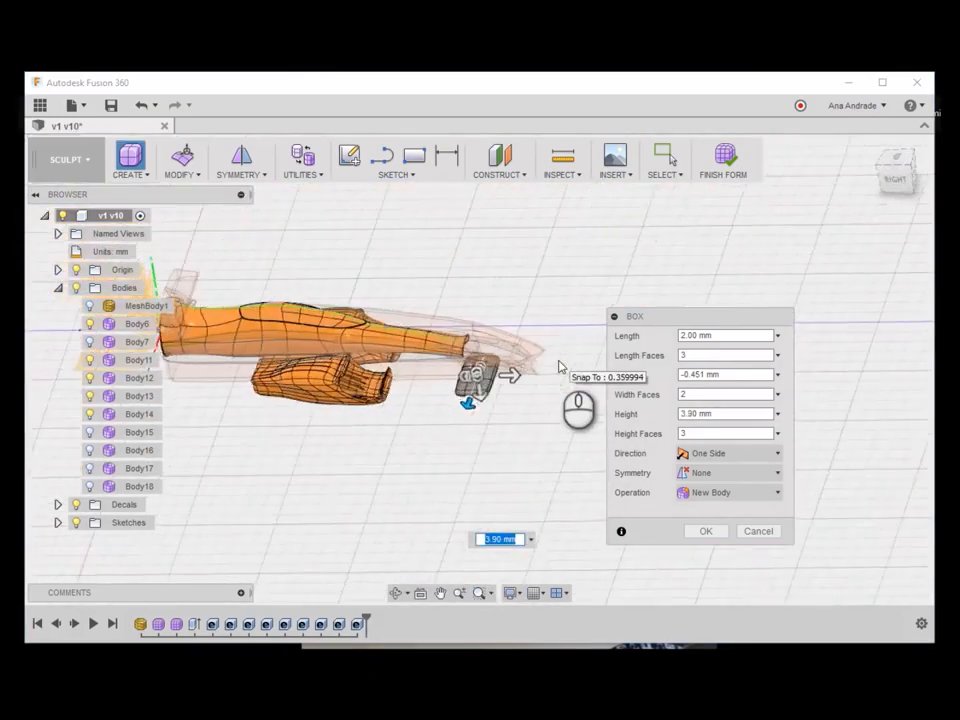
pyautogui.scroll(4, 582, 364)
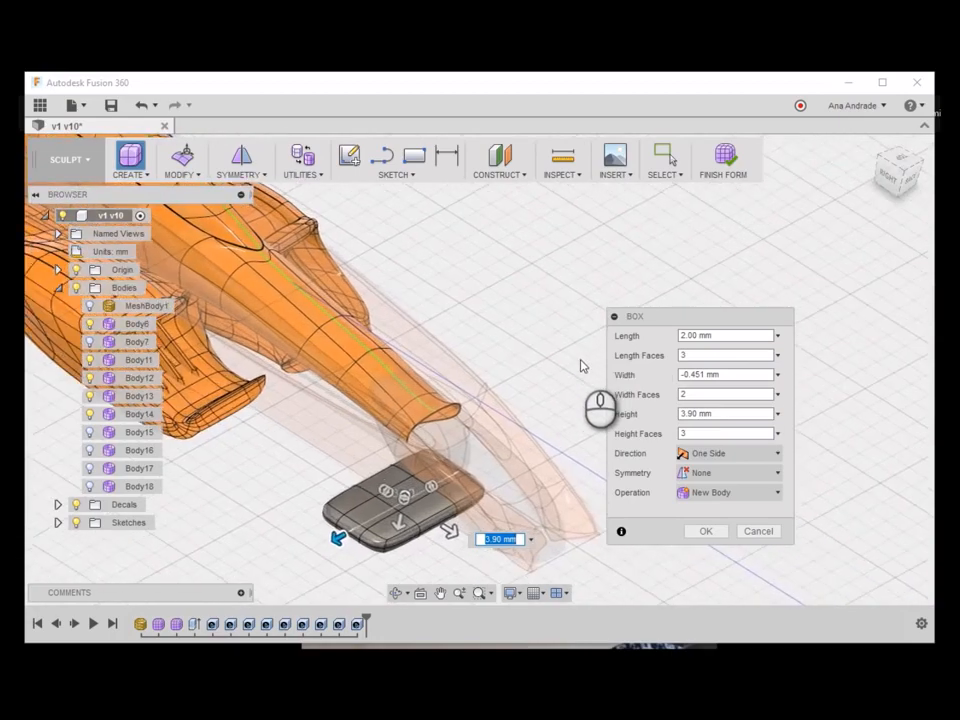
pyautogui.moveTo(505, 467); pyautogui.dragTo(468, 528, button='middle')
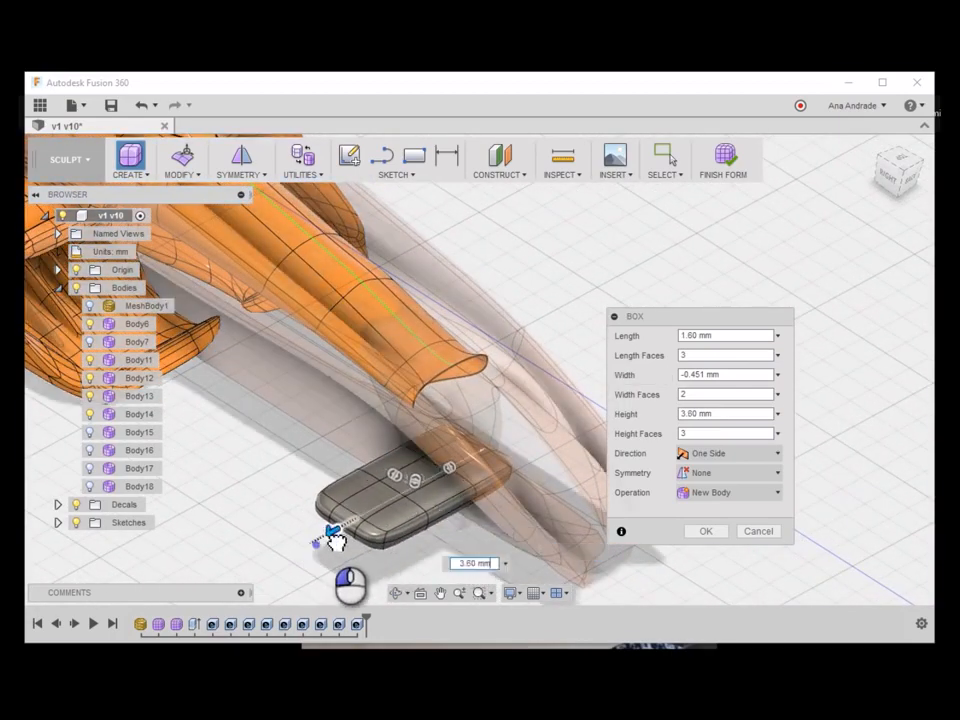
pyautogui.scroll(5, 352, 535)
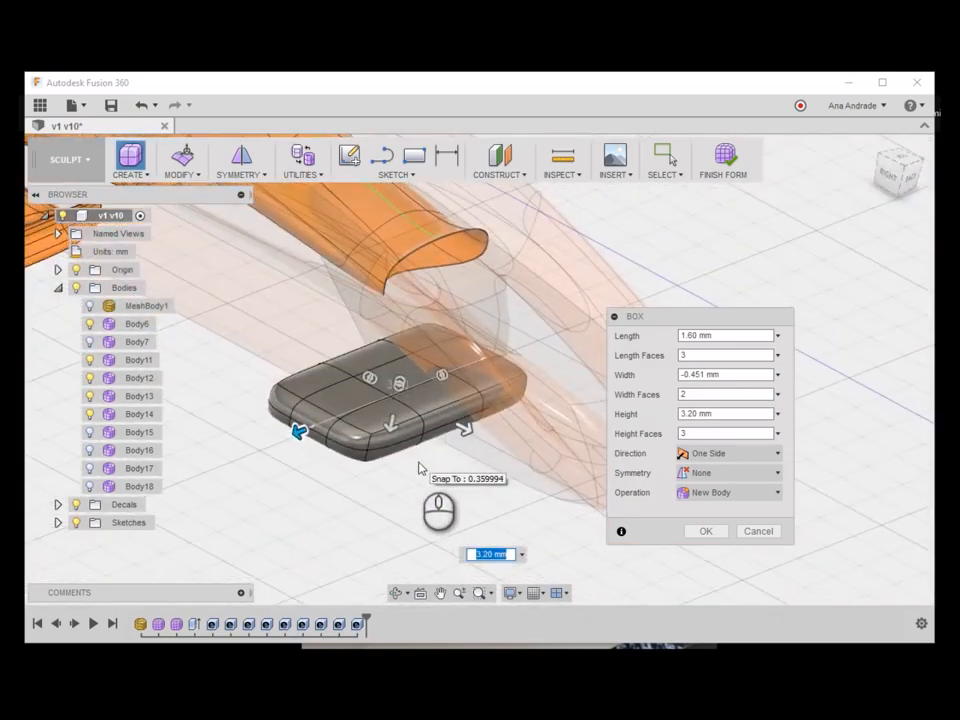
pyautogui.press('Return')
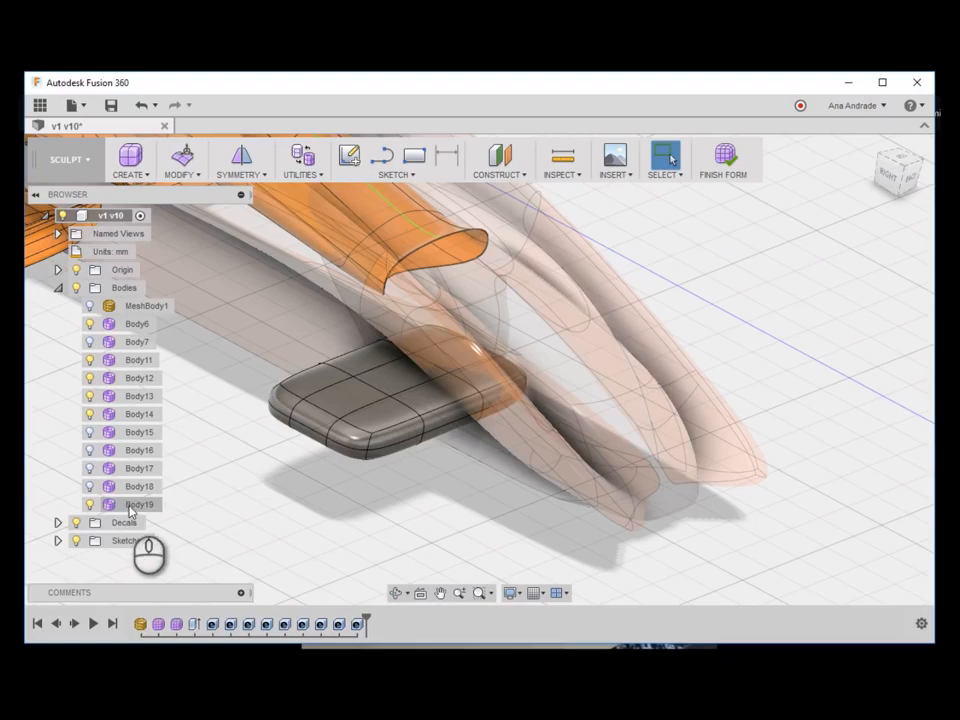
# Step: Move the new box body outward and down in the back view by about 0.552 mm in X and -0.385 mm in Y
pyautogui.rightClick(133, 506)
pyautogui.click(189, 432)
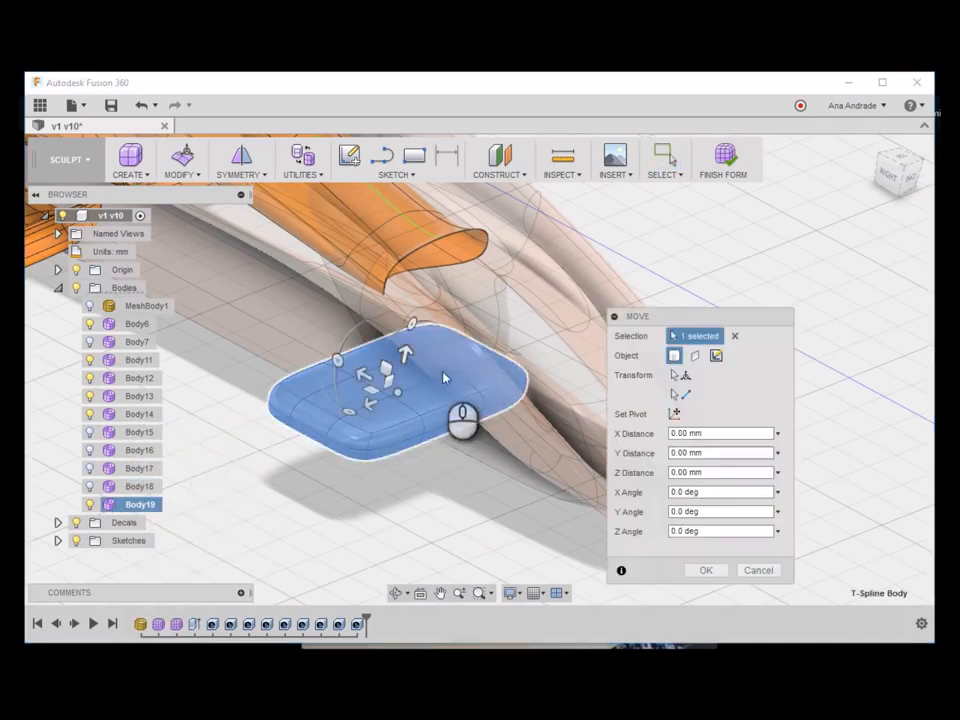
pyautogui.click(904, 184)
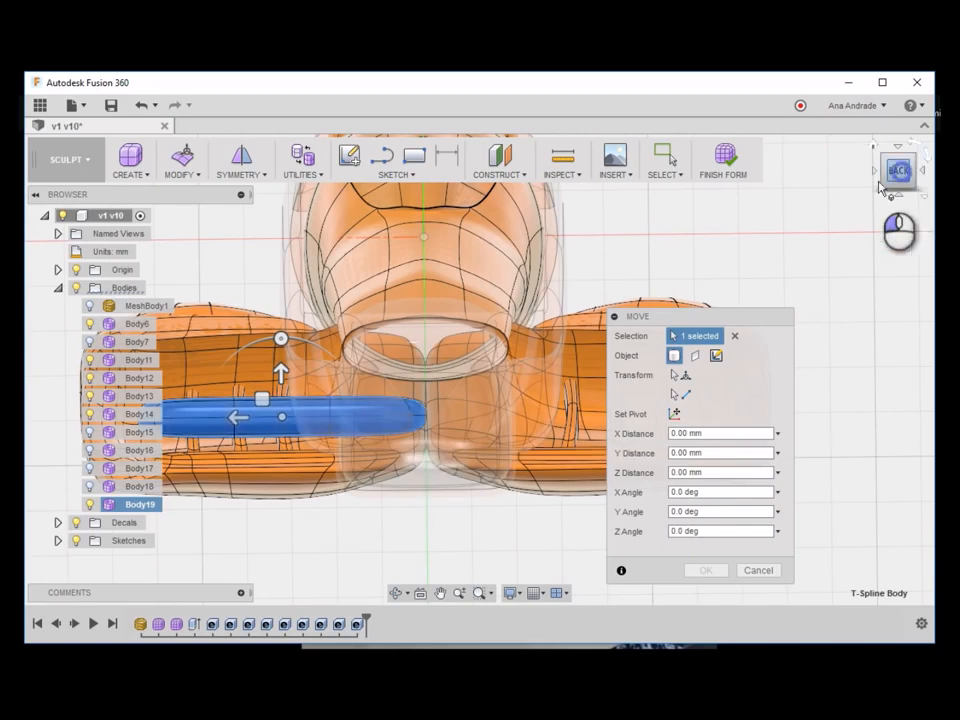
pyautogui.moveTo(263, 401); pyautogui.dragTo(232, 438)
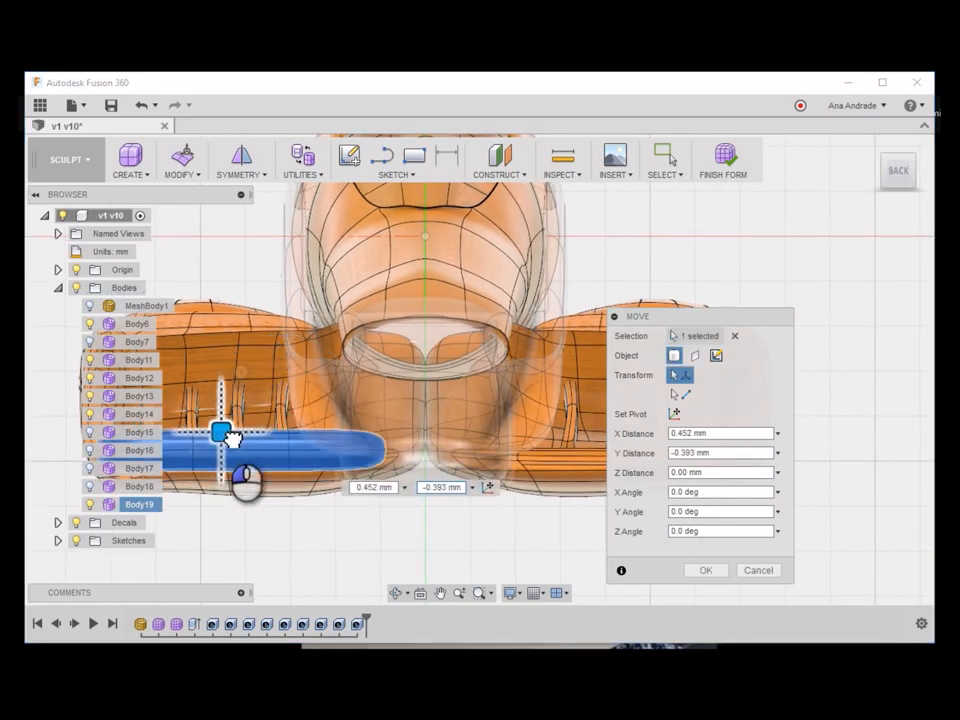
pyautogui.moveTo(226, 435); pyautogui.dragTo(290, 435, button='middle')
pyautogui.moveTo(227, 436); pyautogui.dragTo(266, 436, button='middle')
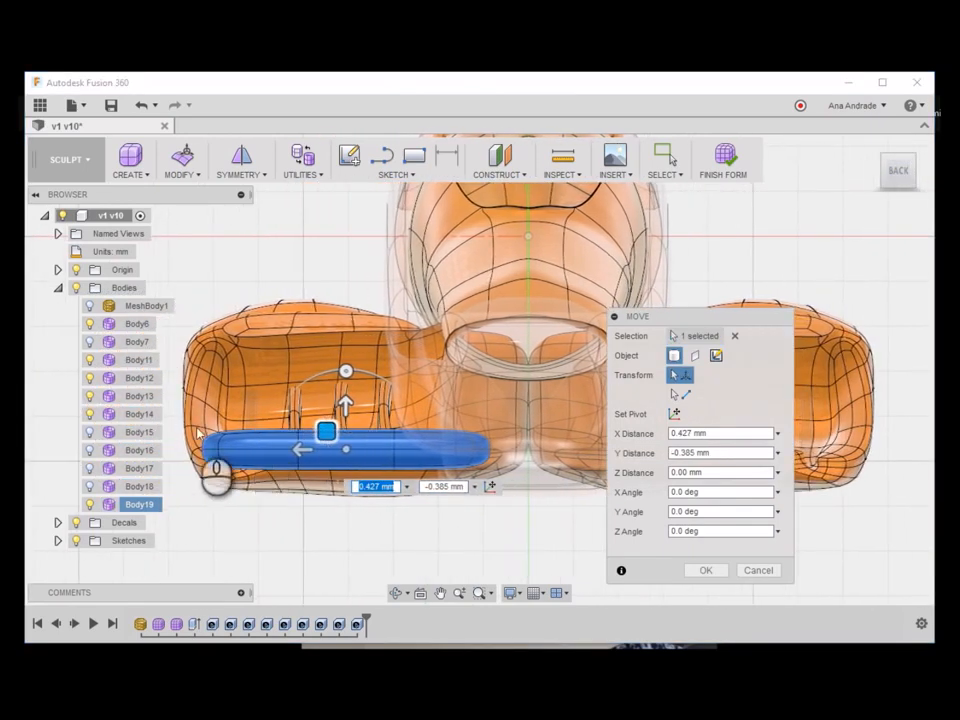
pyautogui.moveTo(325, 435); pyautogui.dragTo(315, 432)
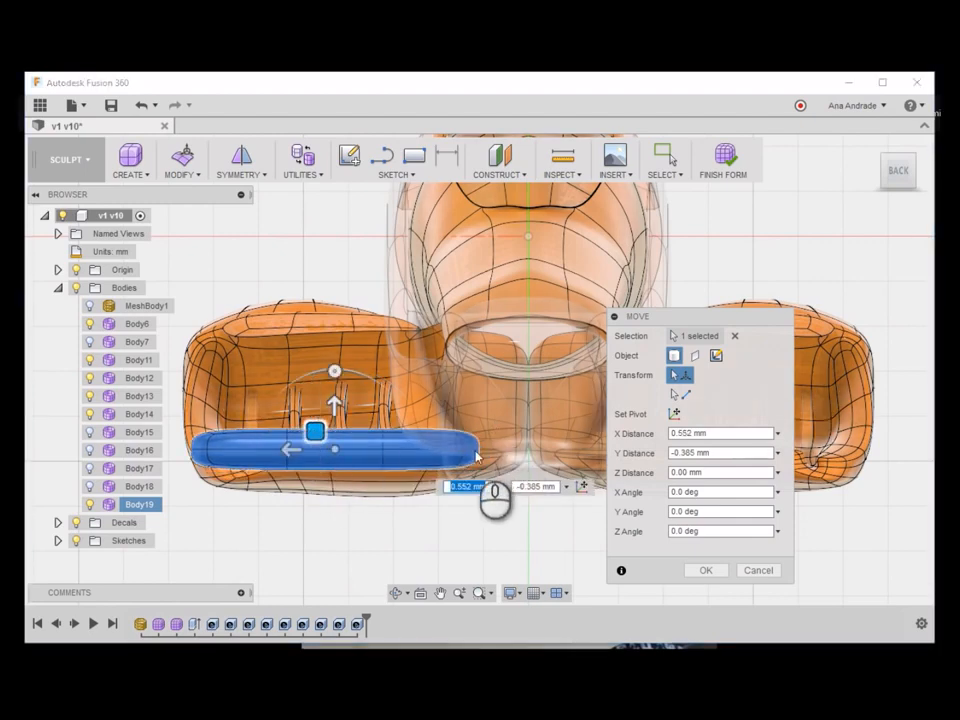
# Step: In the side view, move the box body forward beneath the prong tips, rotate it -10 degrees about X, and accept the move
pyautogui.click(874, 180)
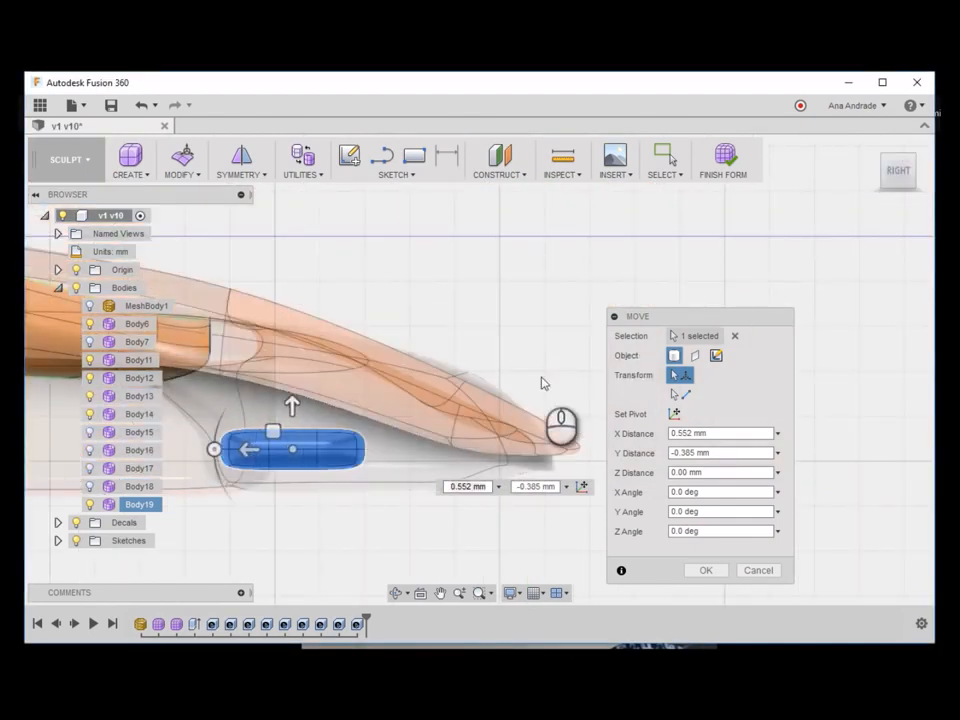
pyautogui.moveTo(278, 438); pyautogui.dragTo(390, 440)
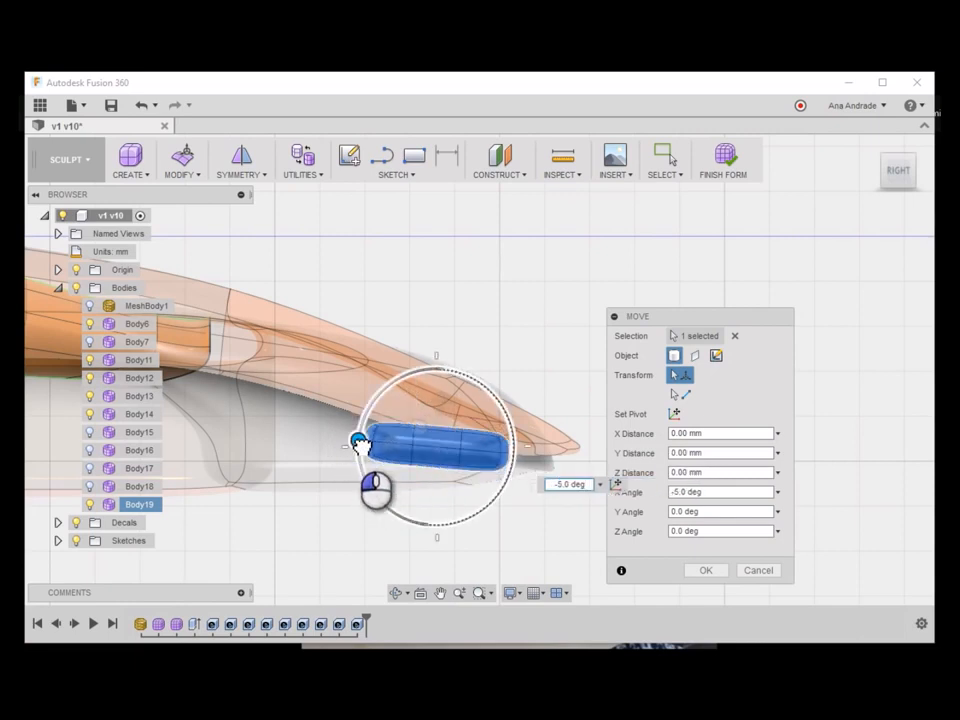
pyautogui.scroll(3, 423, 474)
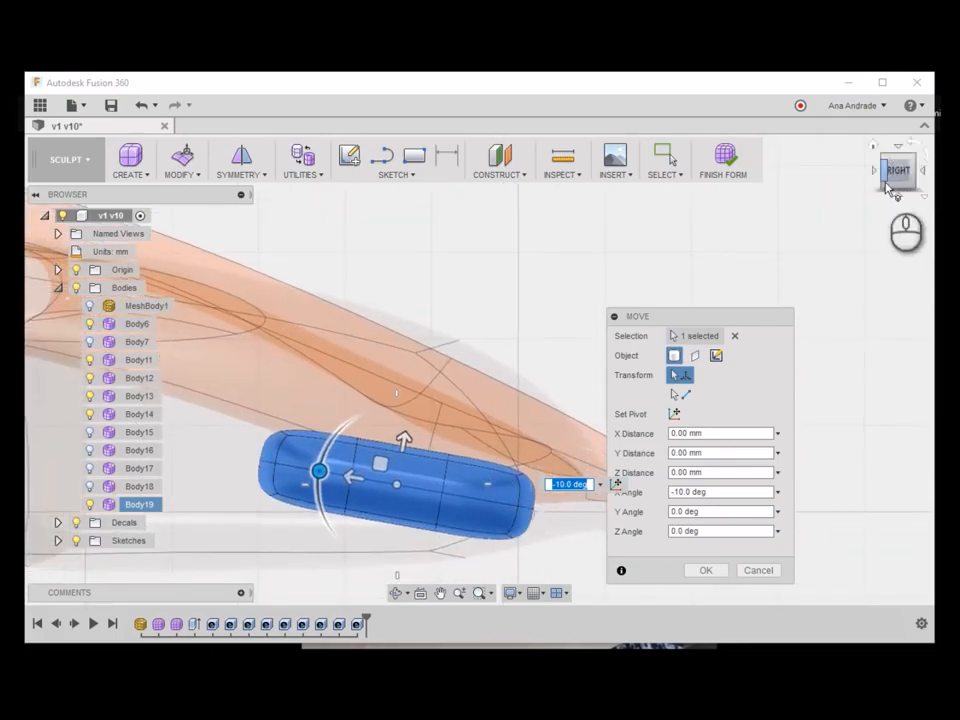
pyautogui.click(897, 148)
pyautogui.scroll(-5, 435, 467)
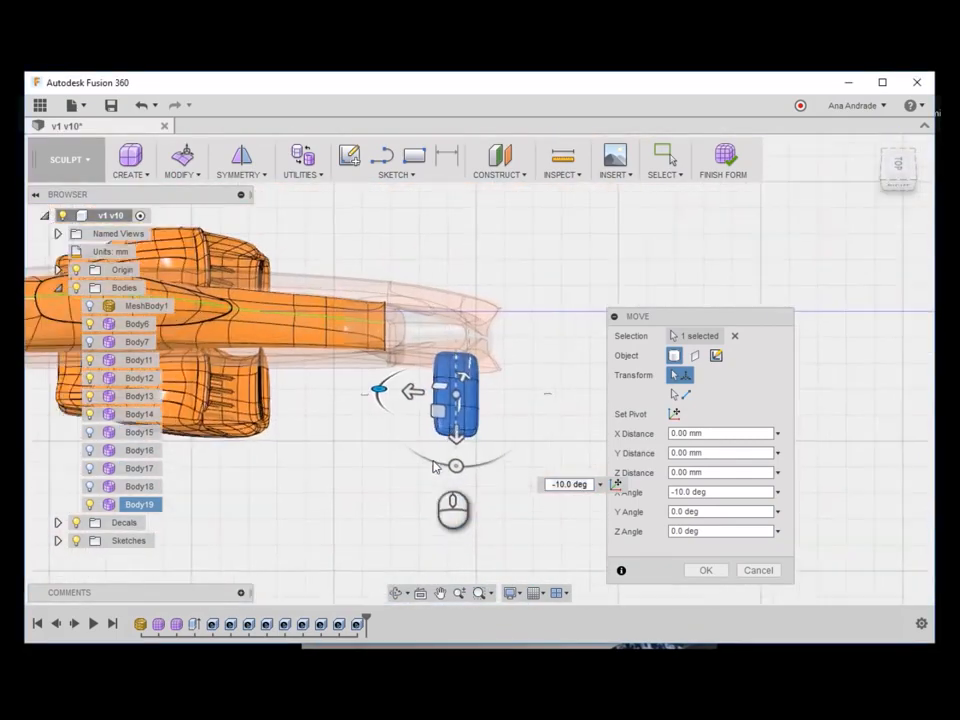
pyautogui.keyDown('shift'); pyautogui.moveTo(905, 192); pyautogui.dragTo(640, 415, button='middle'); pyautogui.keyUp('shift')
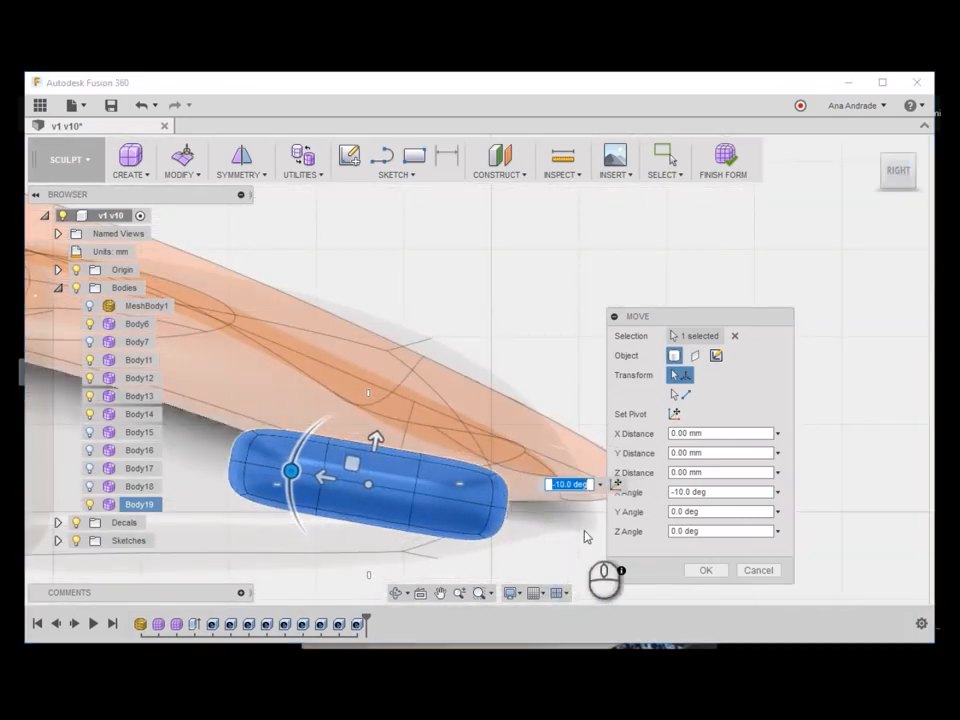
pyautogui.click(705, 570)
# Step: In Edit Form, pull the three lower edges at the wing box's front end forward and down into a thin leading edge
pyautogui.rightClick(469, 475)
pyautogui.click(514, 452)
pyautogui.keyDown('shift'); pyautogui.moveTo(501, 516); pyautogui.dragTo(397, 489, button='middle'); pyautogui.keyUp('shift')
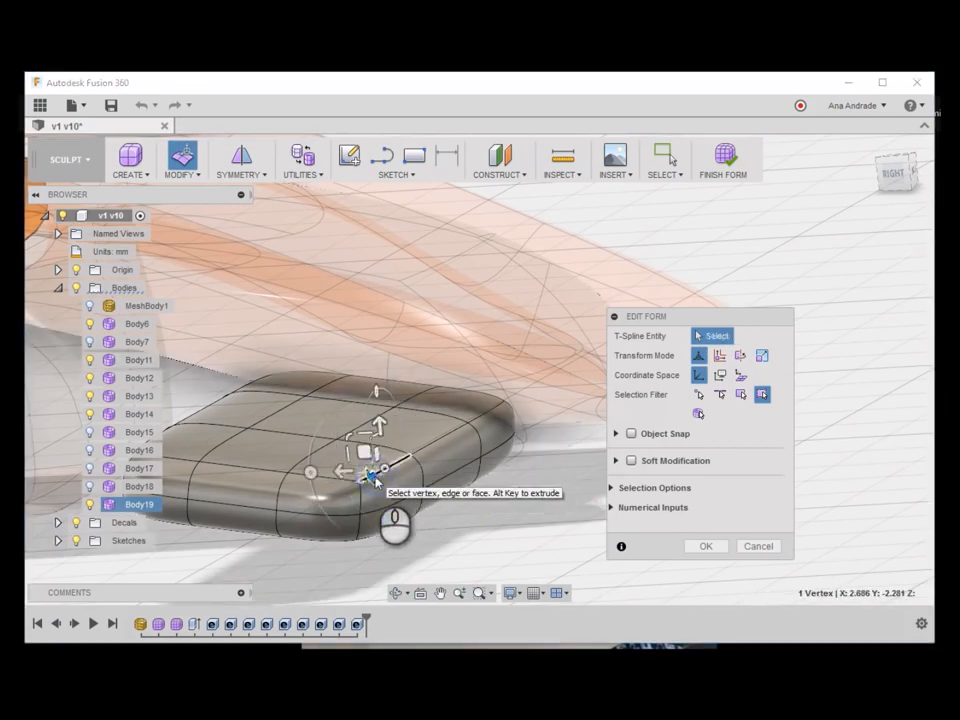
pyautogui.keyDown('shift'); pyautogui.moveTo(420, 413); pyautogui.dragTo(362, 375, button='middle'); pyautogui.keyUp('shift')
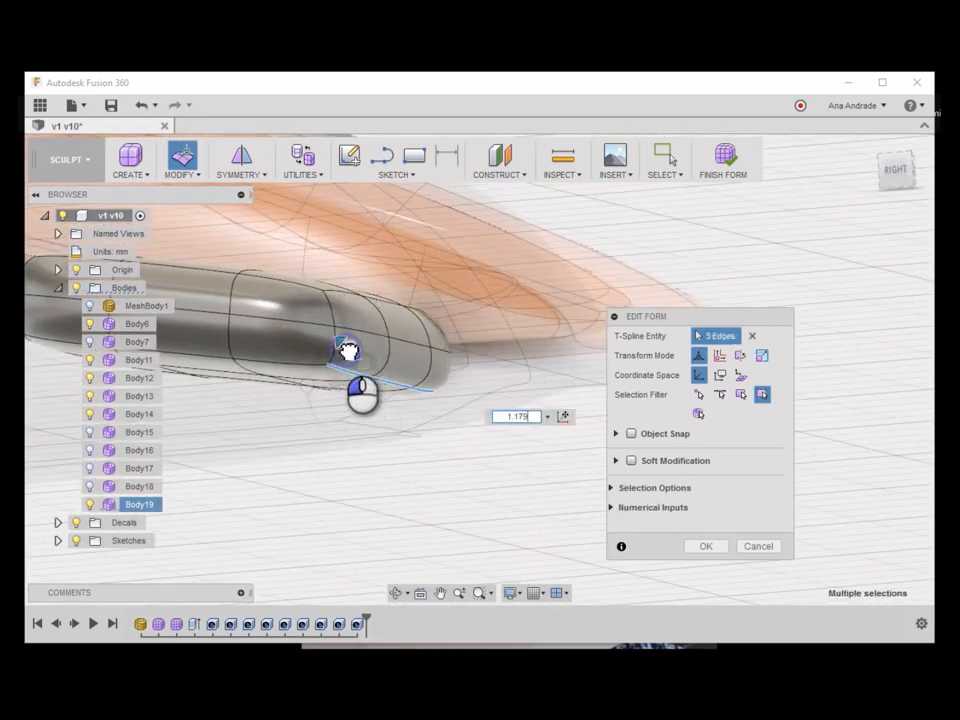
pyautogui.keyDown('shift'); pyautogui.moveTo(222, 284); pyautogui.dragTo(381, 405, button='middle'); pyautogui.keyUp('shift')
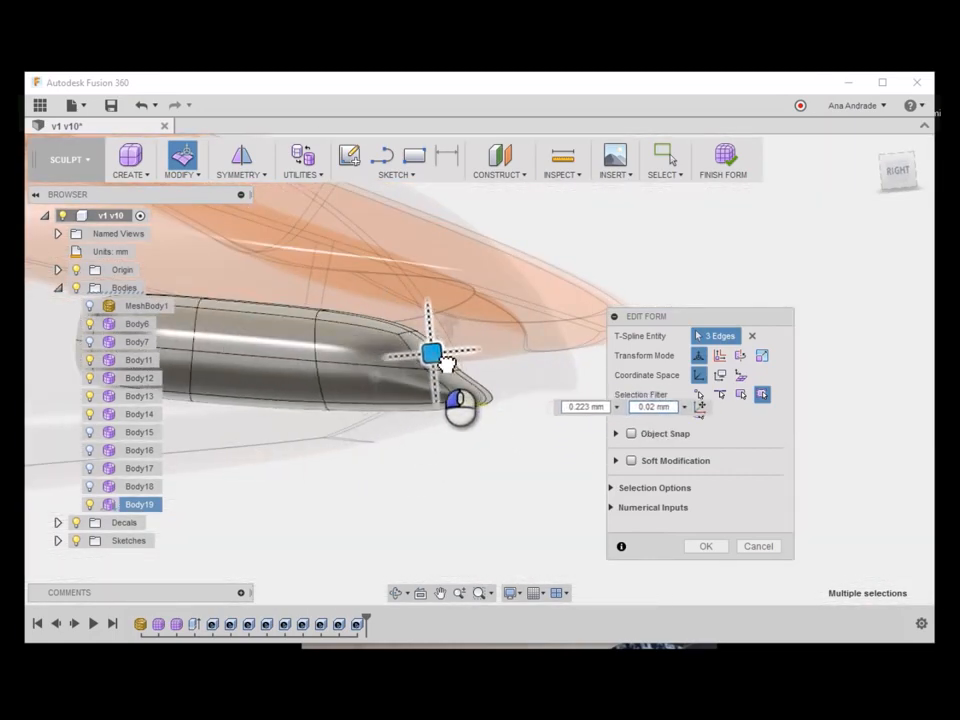
pyautogui.keyDown('shift'); pyautogui.moveTo(500, 375); pyautogui.dragTo(542, 516, button='middle'); pyautogui.keyUp('shift')
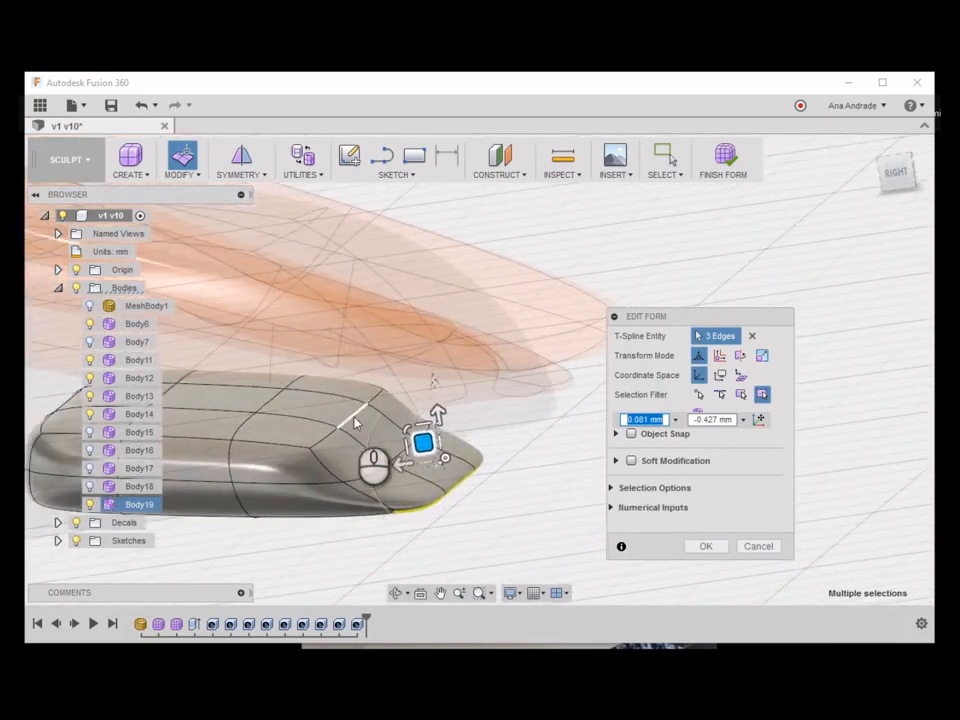
# Step: Shift three edges on the upper outer part of the wing box backward, just behind the leading edge, to smooth the taper
pyautogui.keyDown('shift'); pyautogui.moveTo(360, 421); pyautogui.dragTo(322, 413, button='middle'); pyautogui.keyUp('shift')
pyautogui.moveTo(353, 403); pyautogui.dragTo(286, 419)
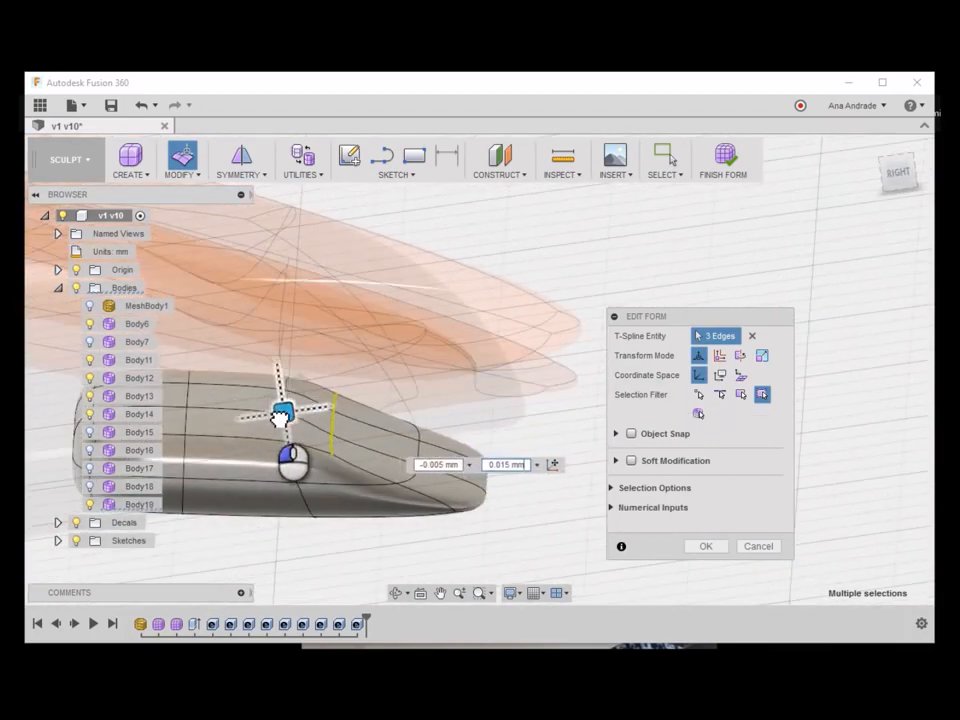
pyautogui.moveTo(219, 407); pyautogui.dragTo(269, 417)
# Step: Move the ten-edge loop behind the wing's front backward by about 0.043 mm and 0.362 mm, and accept the form edit
pyautogui.keyDown('shift'); pyautogui.moveTo(530, 440); pyautogui.dragTo(555, 512, button='middle'); pyautogui.keyUp('shift')
pyautogui.click(572, 386)
pyautogui.keyDown('shift'); pyautogui.moveTo(240, 326); pyautogui.dragTo(274, 435, button='middle'); pyautogui.keyUp('shift')
pyautogui.moveTo(289, 412); pyautogui.dragTo(188, 425)
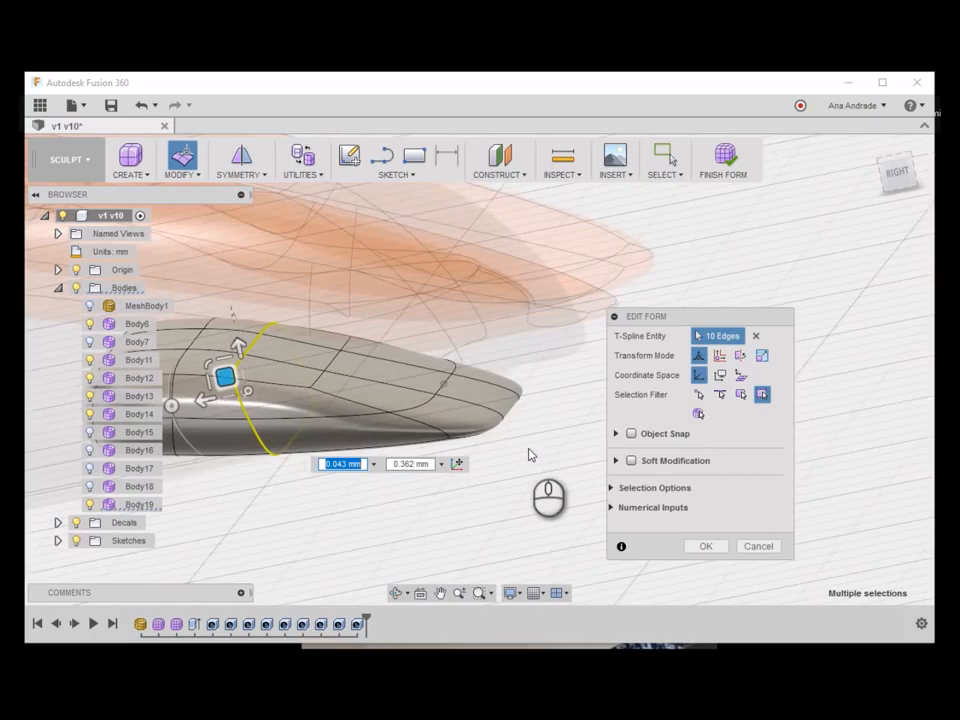
pyautogui.click(697, 544)
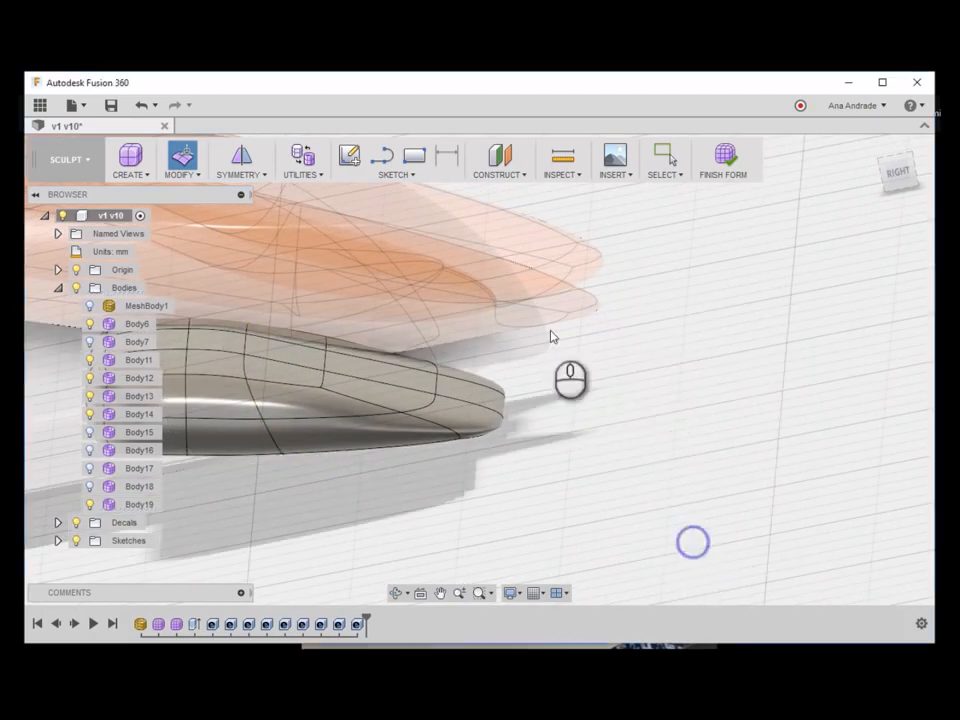
# Step: Show Body15 through Body18 and Body7 again
pyautogui.click(87, 467)
pyautogui.click(88, 450)
pyautogui.click(88, 436)
pyautogui.click(89, 488)
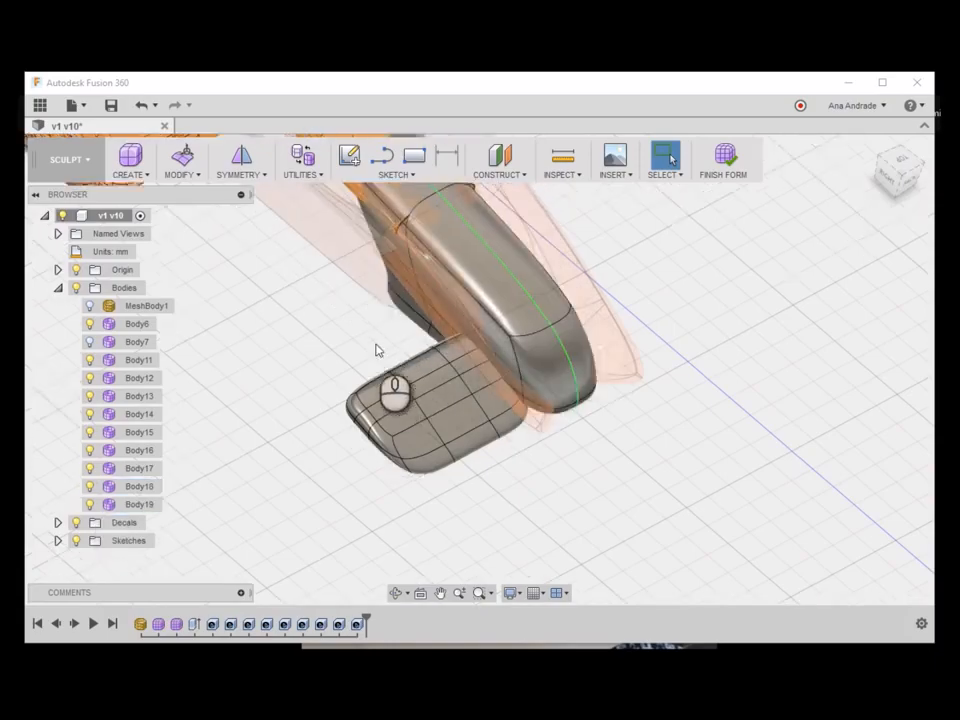
pyautogui.click(88, 344)
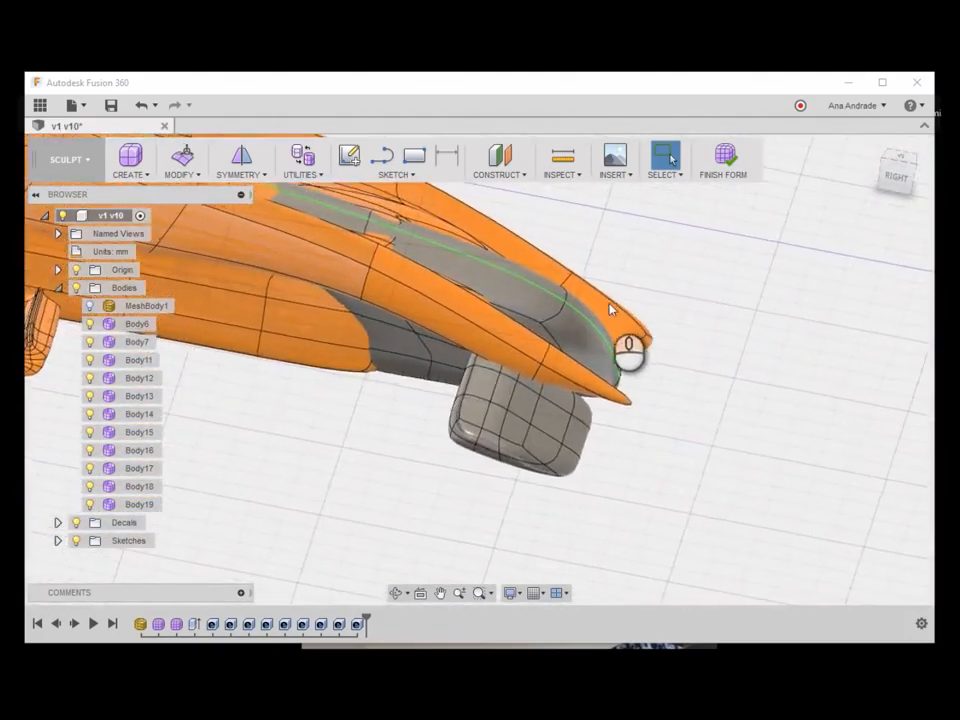
# Step: Mirror-duplicate the wing body Body19 across the car's central origin plane with Weld on and a 0.01 mm tolerance
pyautogui.click(258, 228)
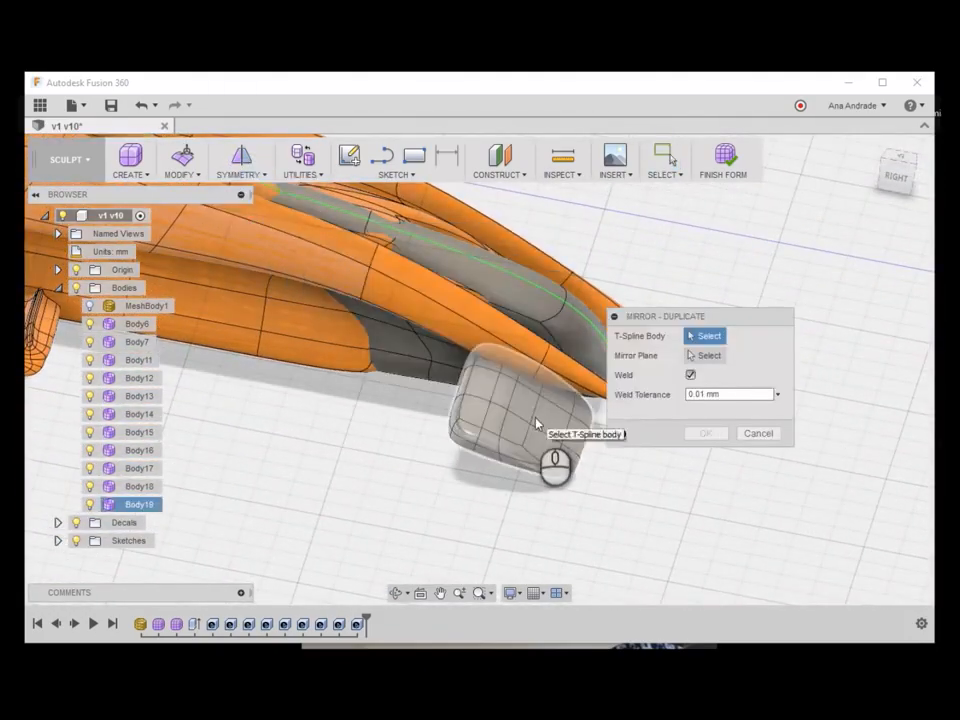
pyautogui.click(504, 431)
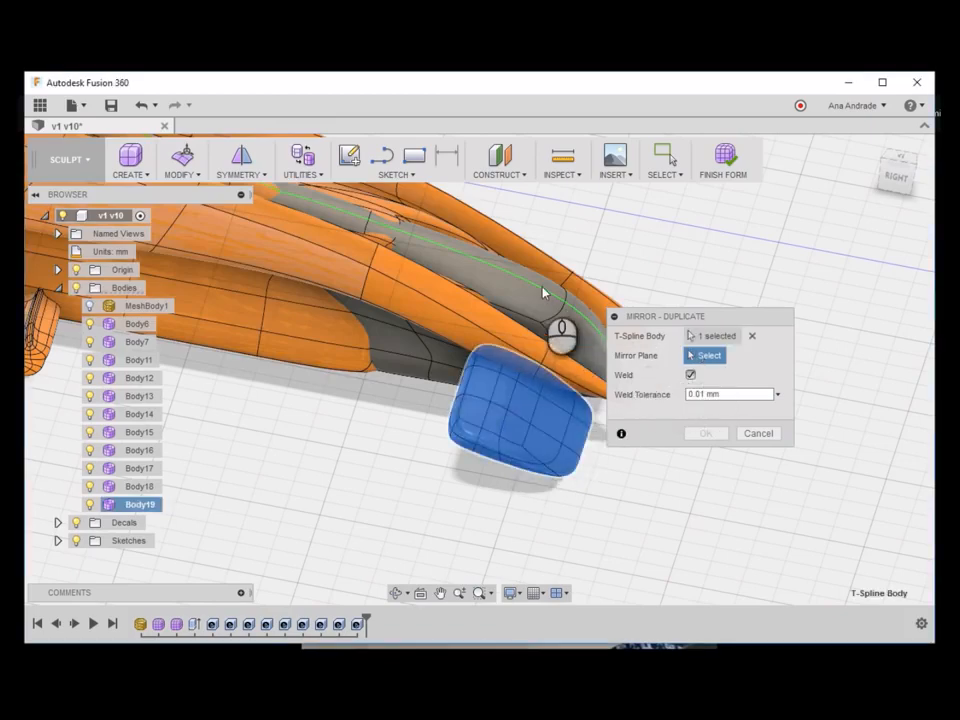
pyautogui.scroll(-6, 549, 304)
pyautogui.keyDown('shift'); pyautogui.moveTo(336, 369); pyautogui.dragTo(459, 380, button='middle'); pyautogui.keyUp('shift')
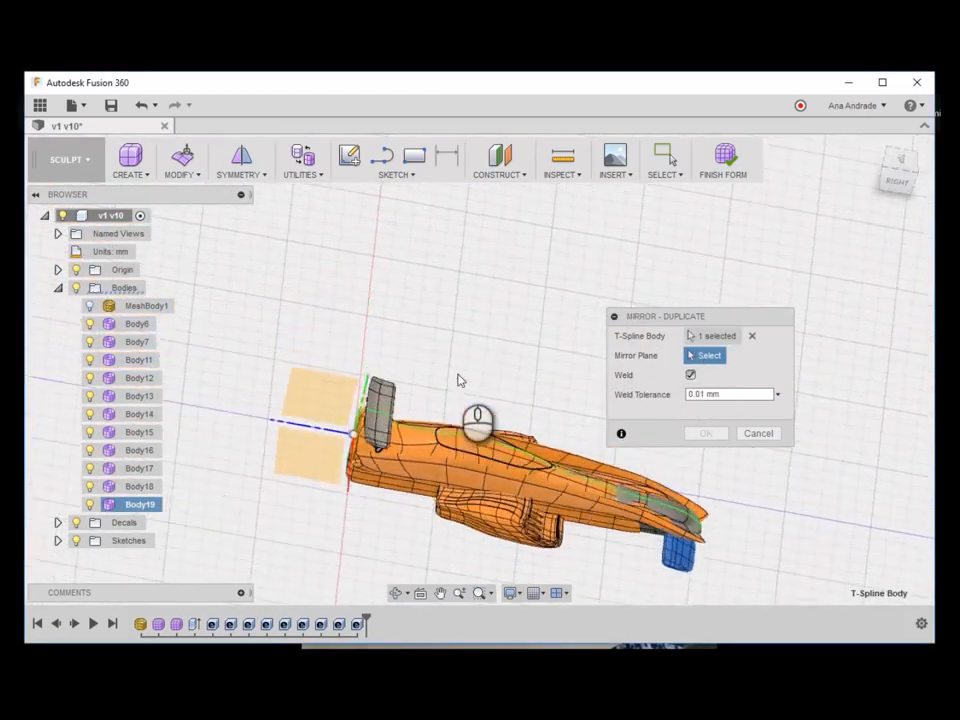
pyautogui.scroll(5, 457, 381)
pyautogui.click(289, 420)
pyautogui.keyDown('shift'); pyautogui.moveTo(289, 420); pyautogui.dragTo(700, 416, button='middle'); pyautogui.keyUp('shift')
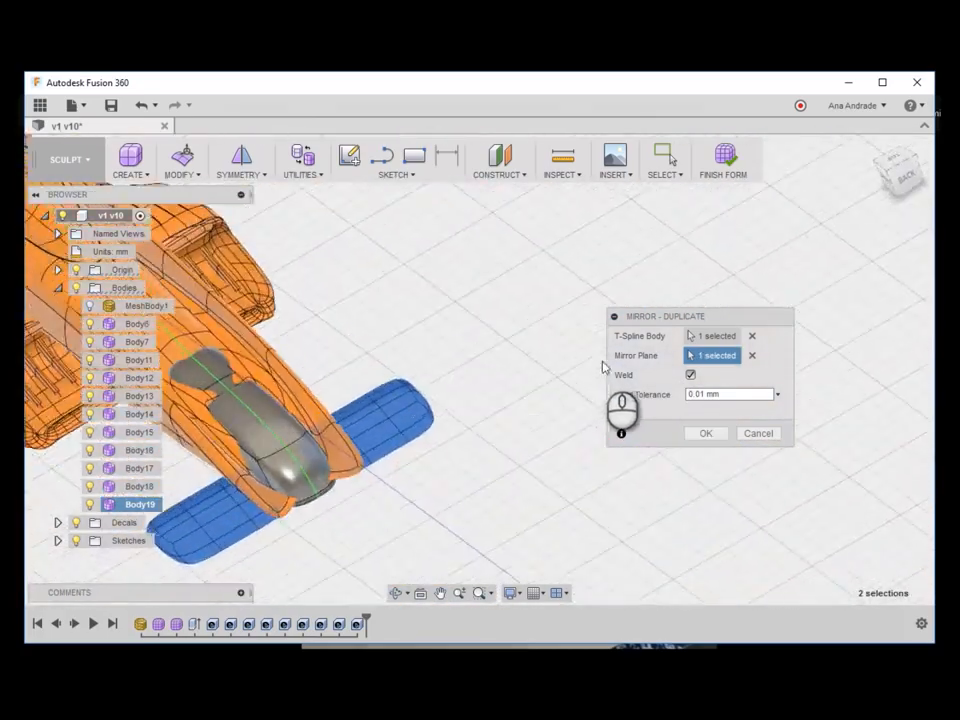
pyautogui.click(704, 434)
# Step: Try an internal mirror symmetry on the two wing halves using the innermost underside faces with their matching edges and vertices
pyautogui.click(903, 201)
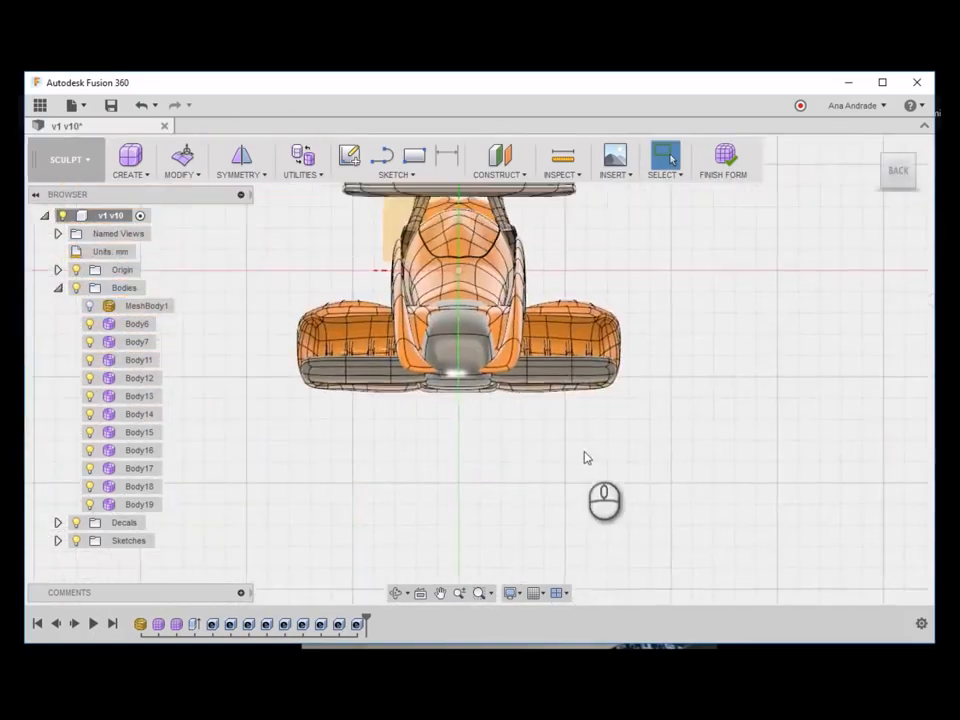
pyautogui.keyDown('shift'); pyautogui.moveTo(432, 410); pyautogui.dragTo(598, 349, button='middle'); pyautogui.keyUp('shift')
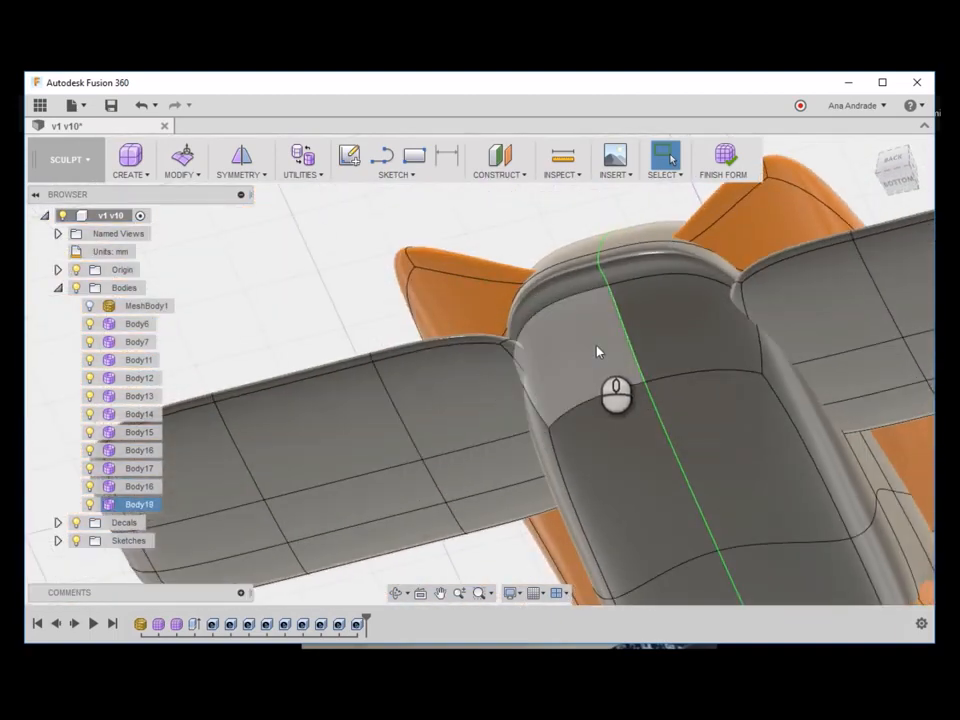
pyautogui.click(240, 155)
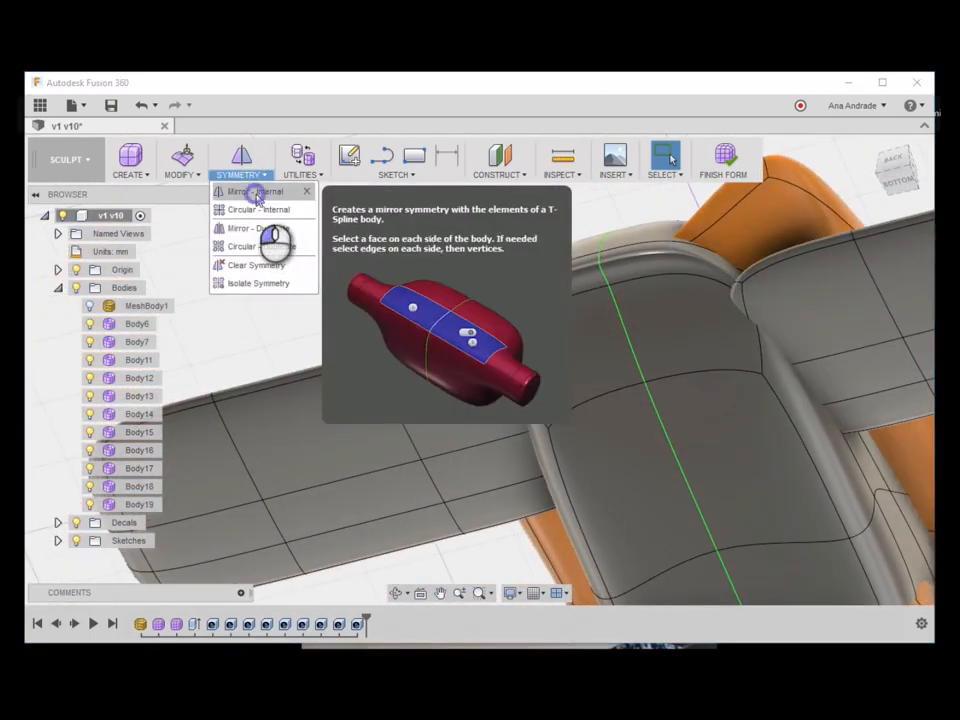
pyautogui.click(258, 189)
pyautogui.click(458, 405)
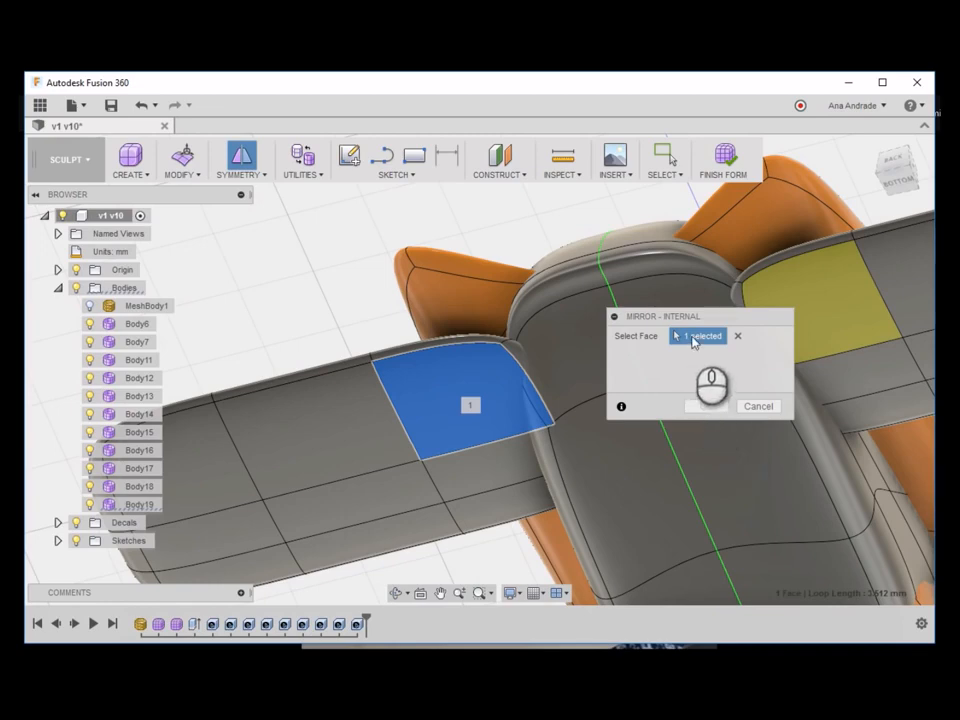
pyautogui.click(821, 298)
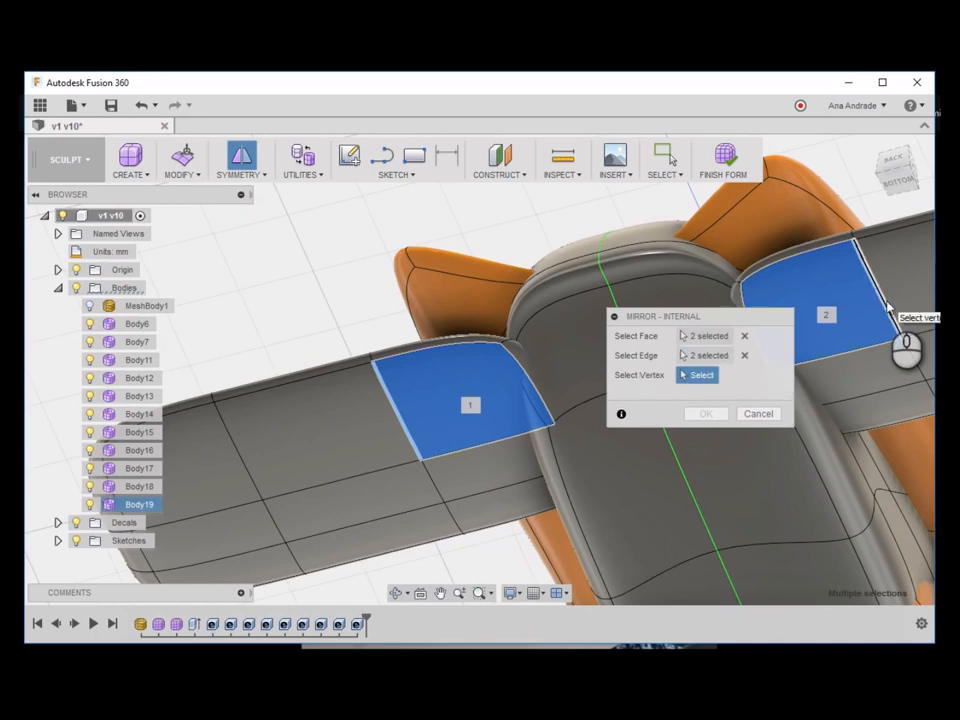
pyautogui.click(852, 236)
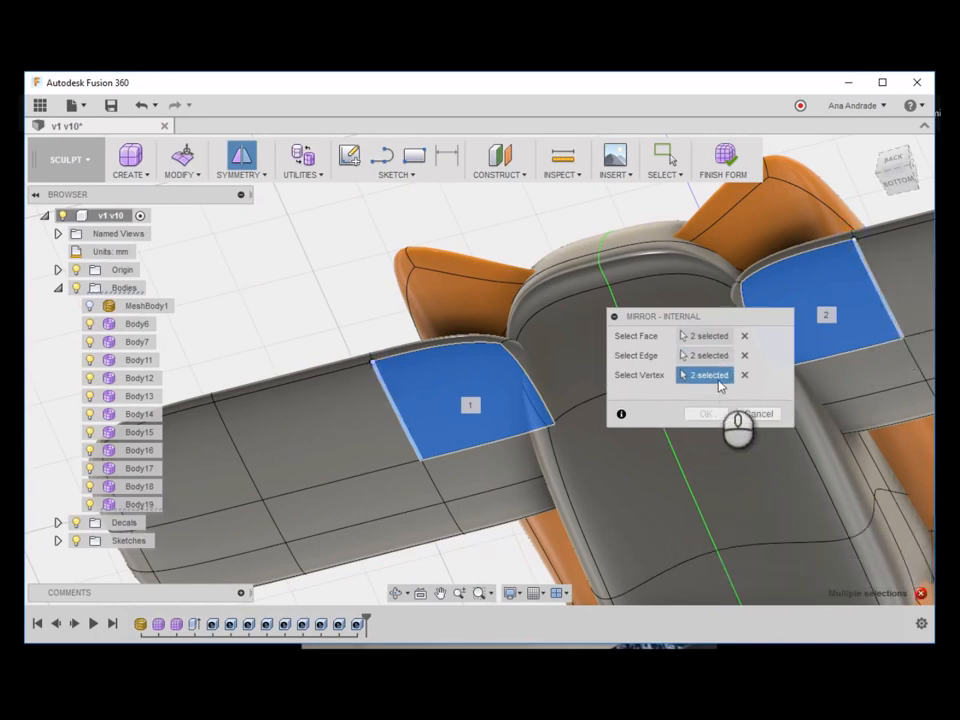
pyautogui.click(765, 416)
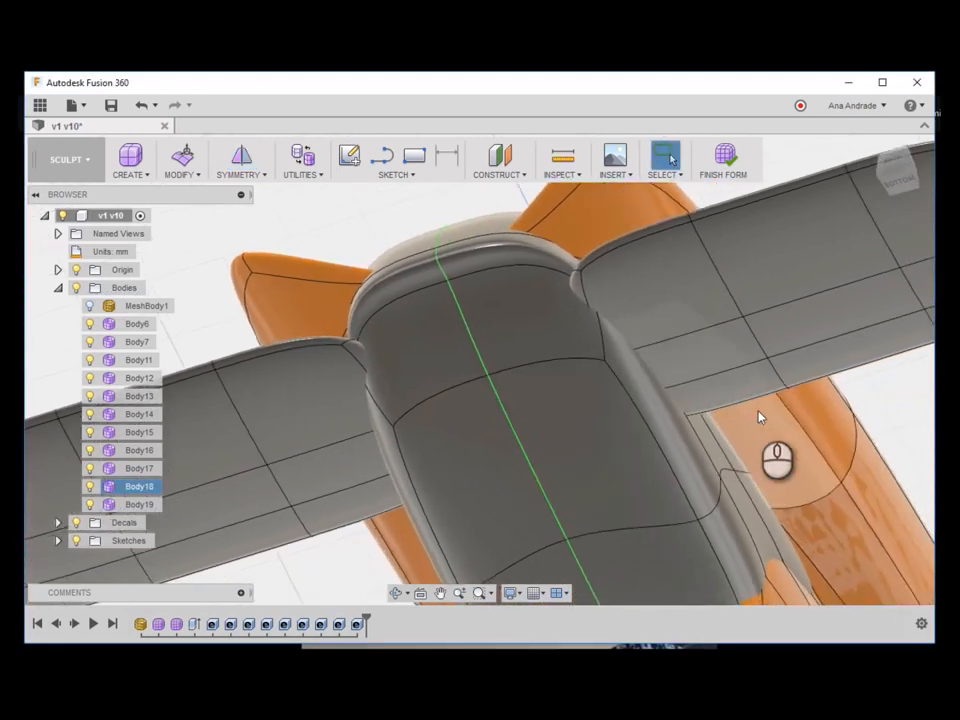
# Step: Try the internal mirror again using the middle underside faces, the inner end edges and the outer corner vertices of both wings
pyautogui.scroll(-4, 756, 416)
pyautogui.scroll(1, 755, 416)
pyautogui.click(754, 416)
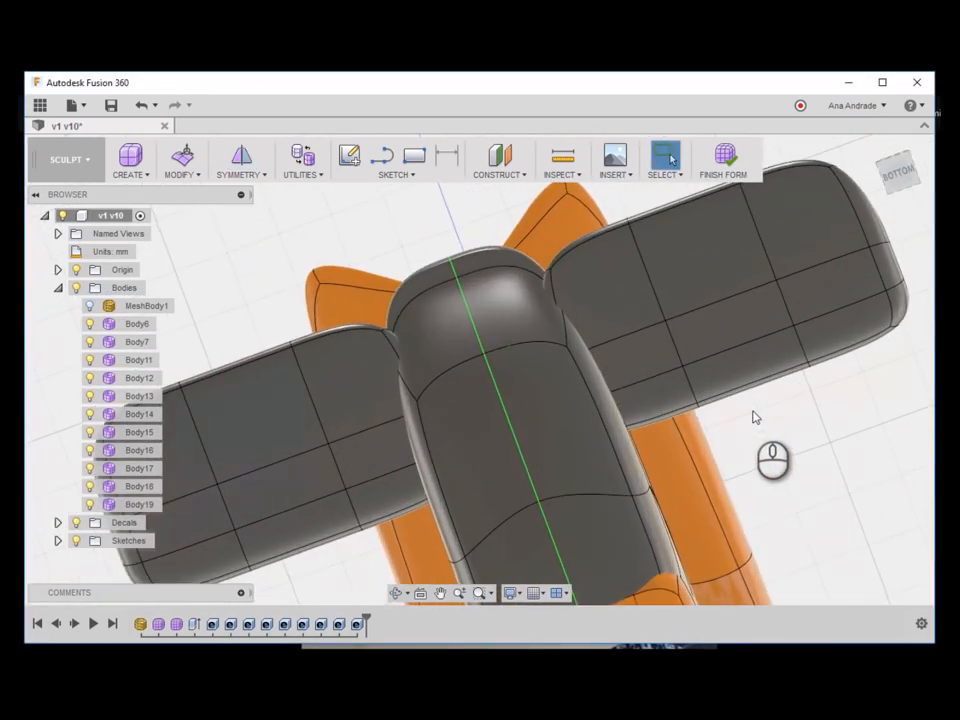
pyautogui.click(248, 172)
pyautogui.click(270, 424)
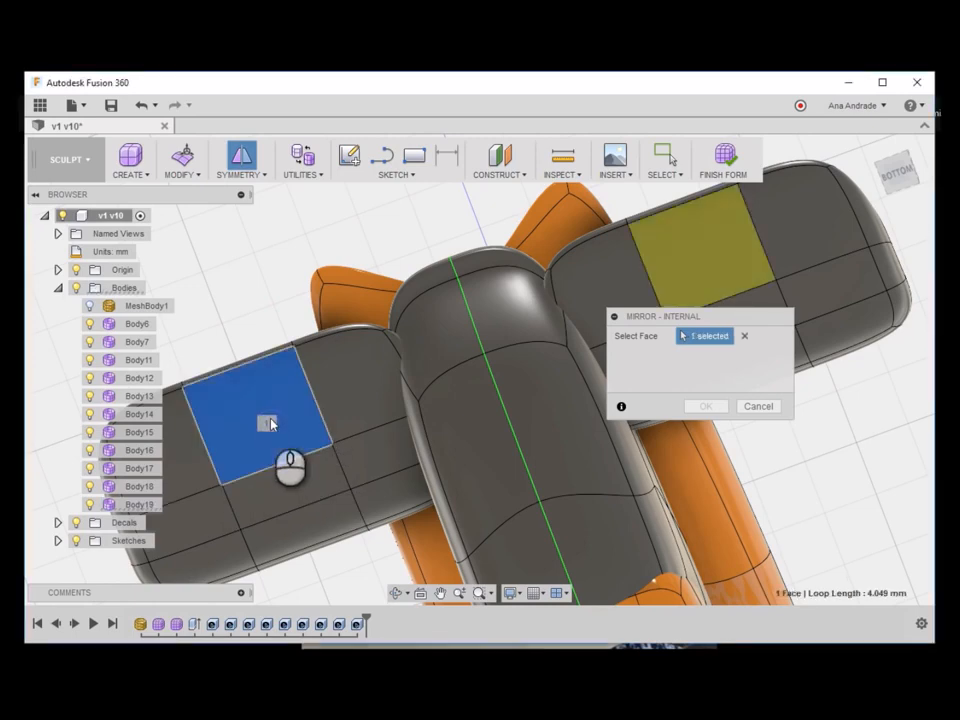
pyautogui.click(726, 286)
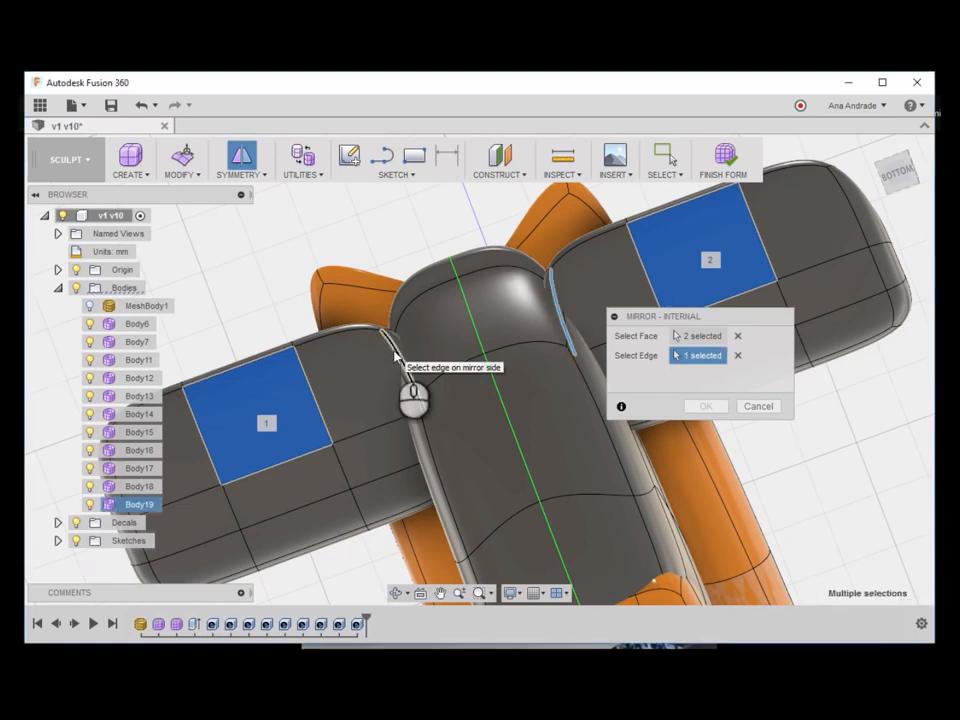
pyautogui.moveTo(80, 428); pyautogui.dragTo(303, 398, button='middle')
pyautogui.click(338, 403)
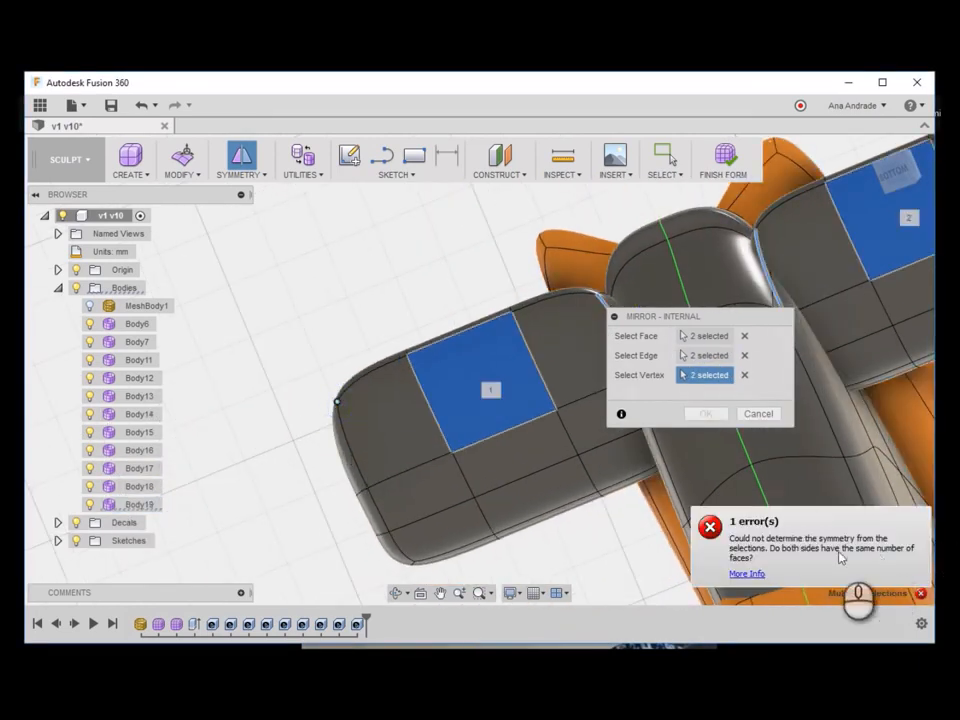
pyautogui.click(770, 415)
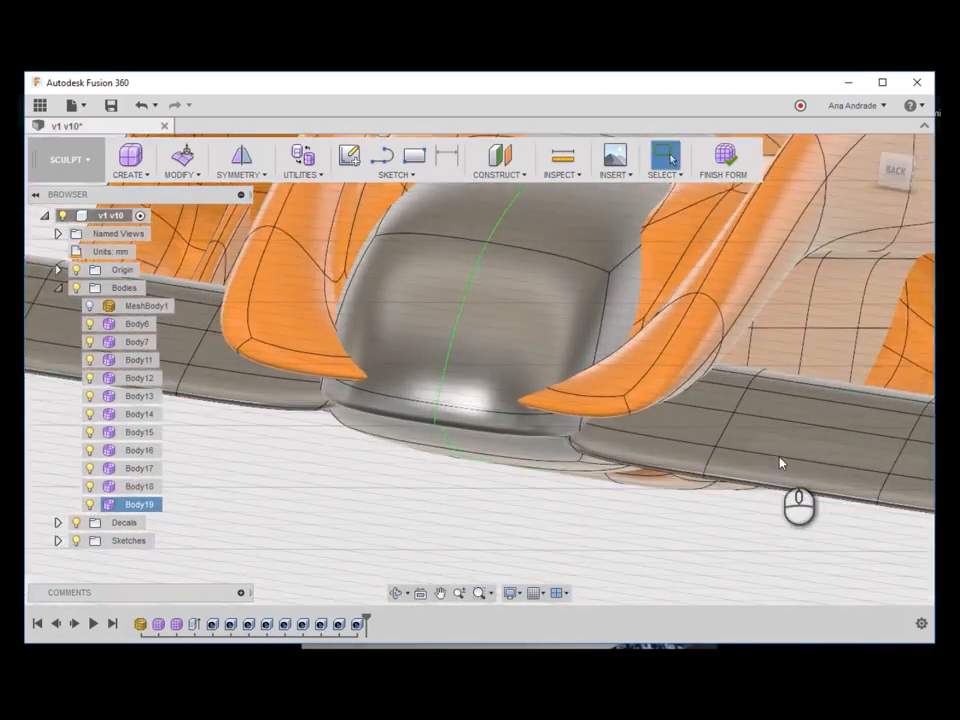
# Step: With Body18 temporarily hidden, move the six inner end faces of the wing inward beneath the nose, and accept the edit
pyautogui.click(304, 394)
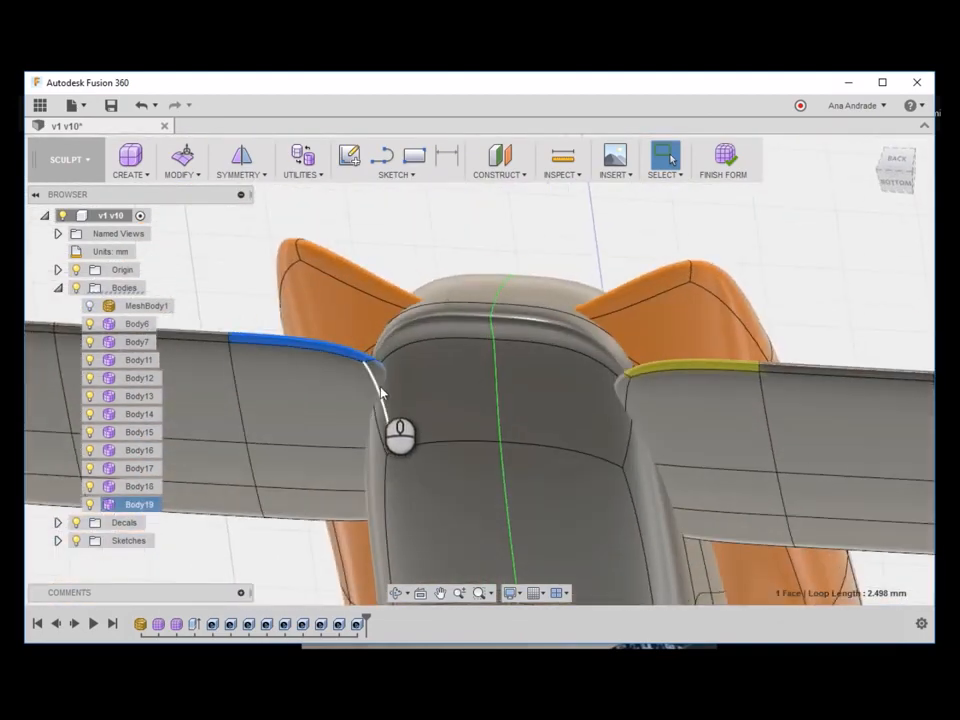
pyautogui.click(90, 486)
pyautogui.keyDown('ctrl'); pyautogui.click(426, 503); pyautogui.keyUp('ctrl')
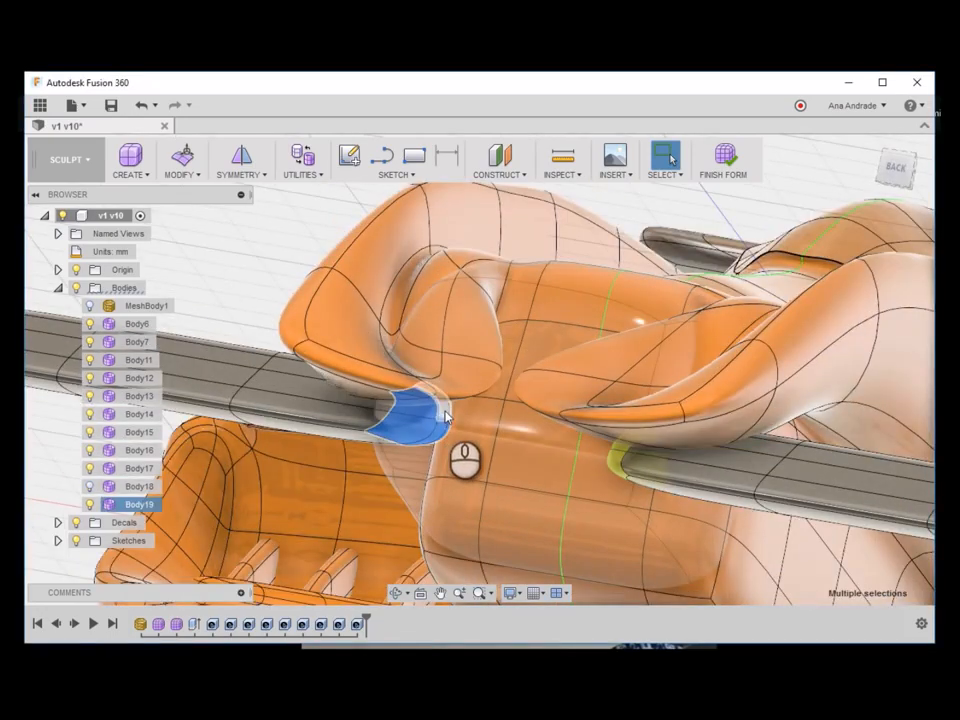
pyautogui.scroll(5, 450, 425)
pyautogui.keyDown('shift'); pyautogui.moveTo(506, 433); pyautogui.dragTo(412, 428, button='middle'); pyautogui.keyUp('shift')
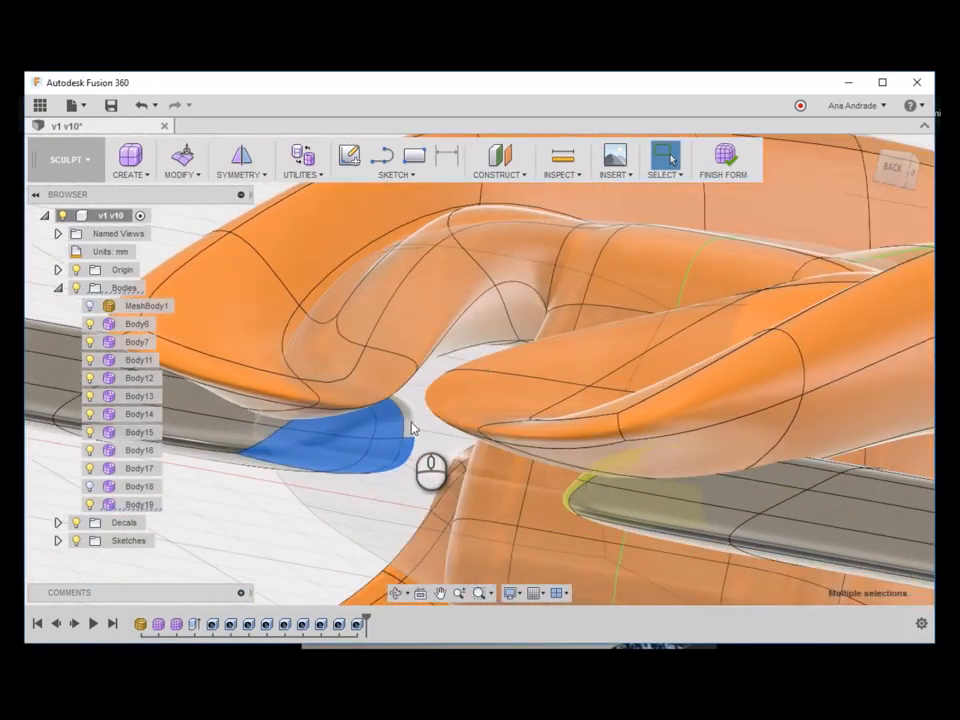
pyautogui.rightClick(368, 441)
pyautogui.click(424, 422)
pyautogui.keyDown('shift'); pyautogui.moveTo(354, 448); pyautogui.dragTo(512, 465, button='middle'); pyautogui.keyUp('shift')
pyautogui.moveTo(297, 424); pyautogui.dragTo(435, 428)
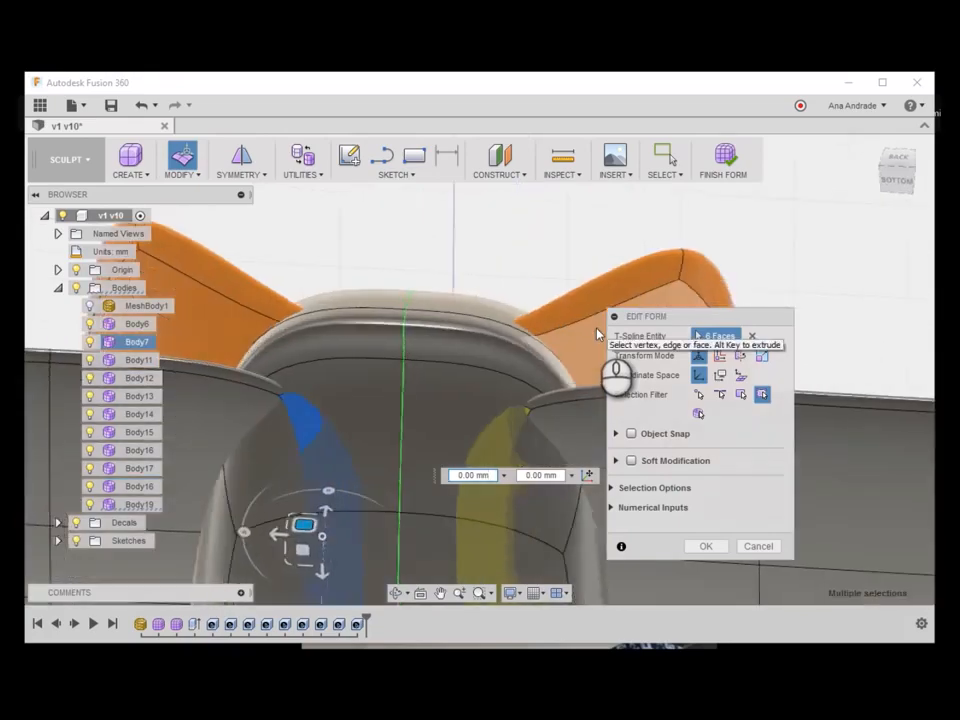
pyautogui.keyDown('shift'); pyautogui.moveTo(590, 346); pyautogui.dragTo(566, 349, button='middle'); pyautogui.keyUp('shift')
pyautogui.click(705, 546)
# Step: Move the front face under the nose tip of Body18 by about -0.089 mm and 0.002 mm with Edit Form, and accept
pyautogui.keyDown('shift'); pyautogui.moveTo(703, 549); pyautogui.dragTo(361, 276, button='middle'); pyautogui.keyUp('shift')
pyautogui.rightClick(360, 276)
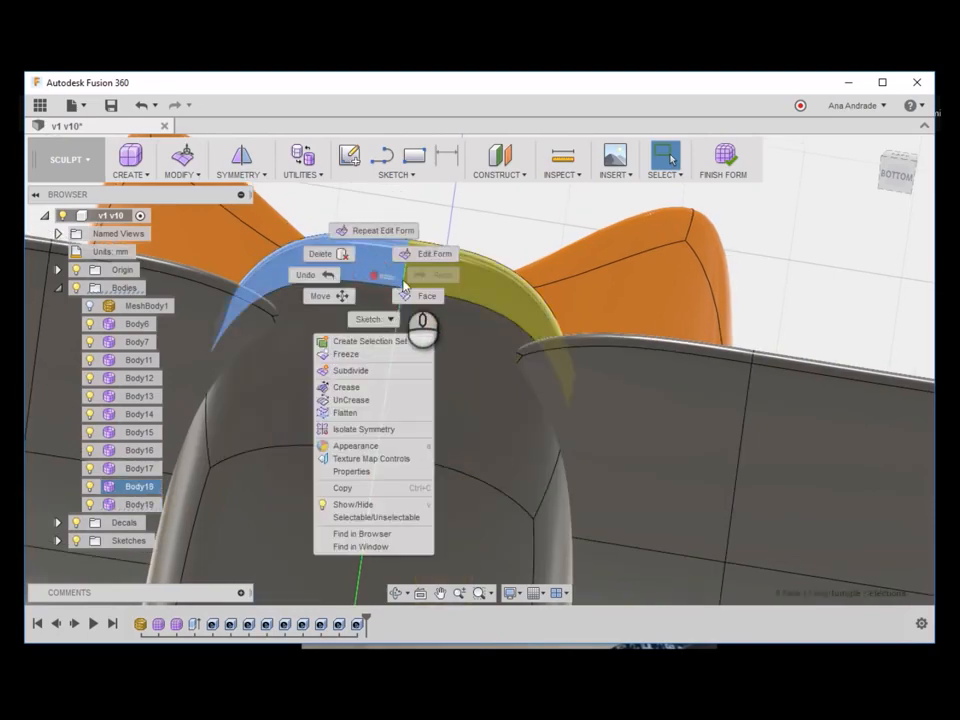
pyautogui.click(420, 253)
pyautogui.keyDown('shift'); pyautogui.moveTo(470, 318); pyautogui.dragTo(355, 450, button='middle'); pyautogui.keyUp('shift')
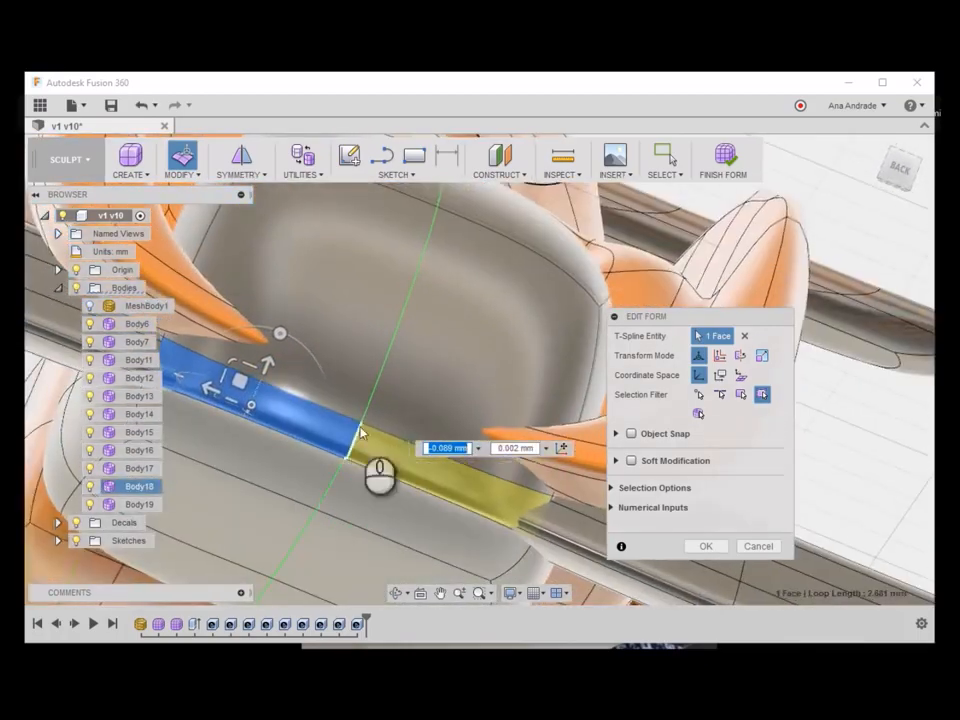
pyautogui.click(696, 543)
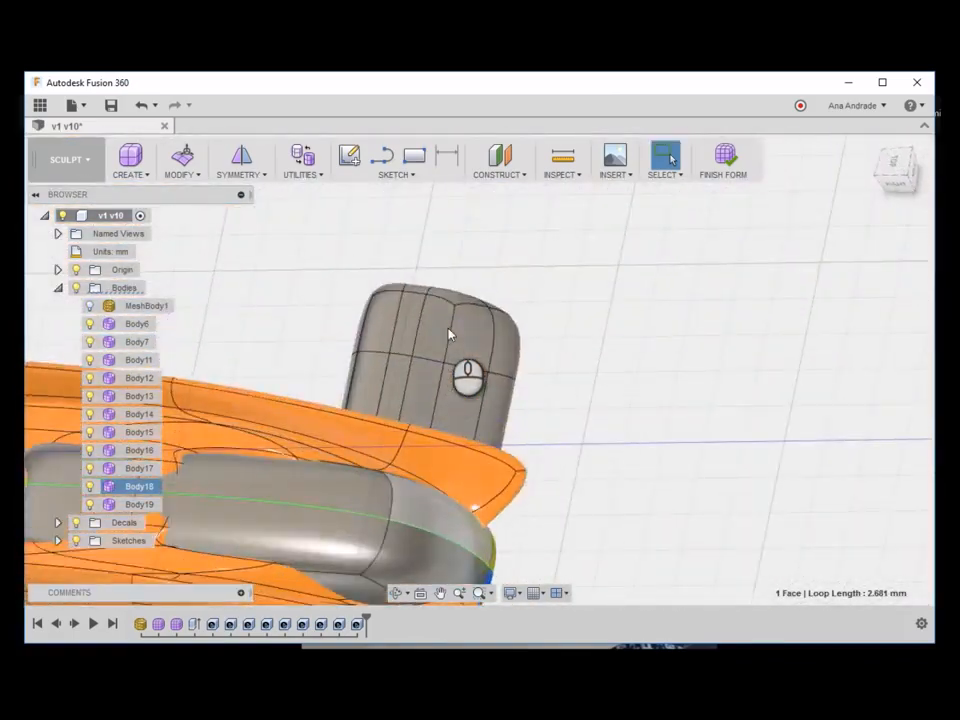
# Step: Try to reshape the rear outer corner of the front wing with Edit Form, using three selected edges
pyautogui.click(2, 411)
pyautogui.click(45, 465)
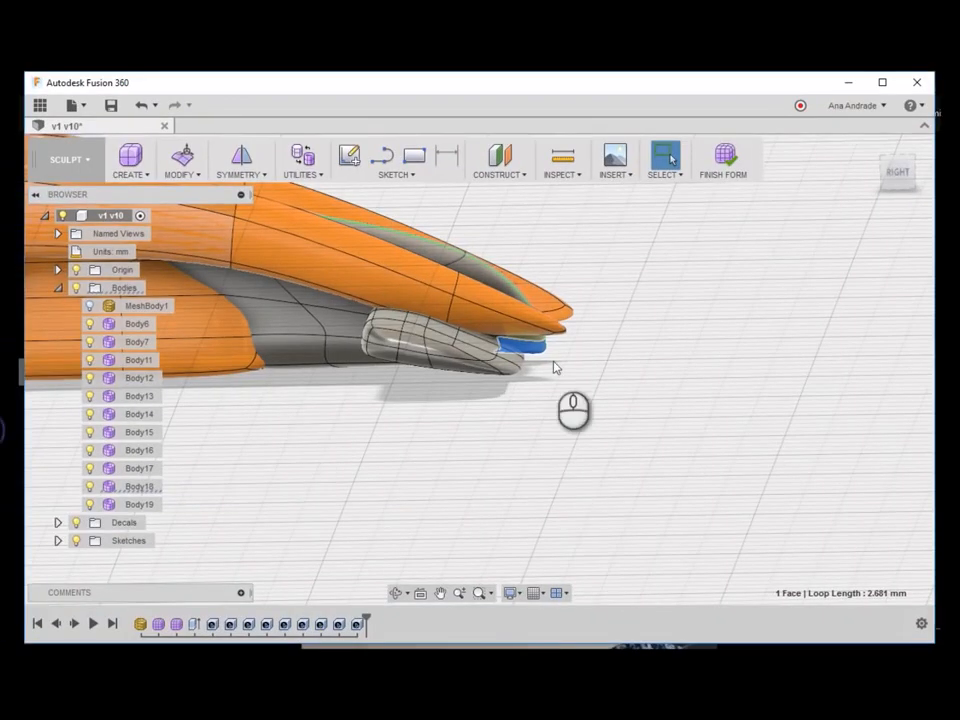
pyautogui.click(2, 411)
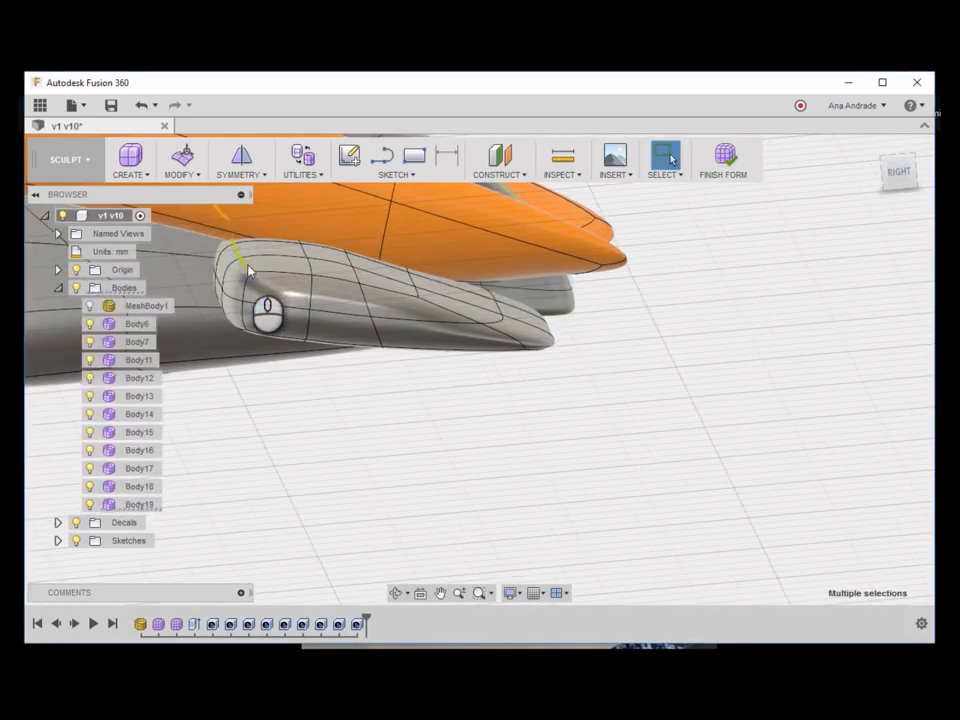
pyautogui.rightClick(248, 270)
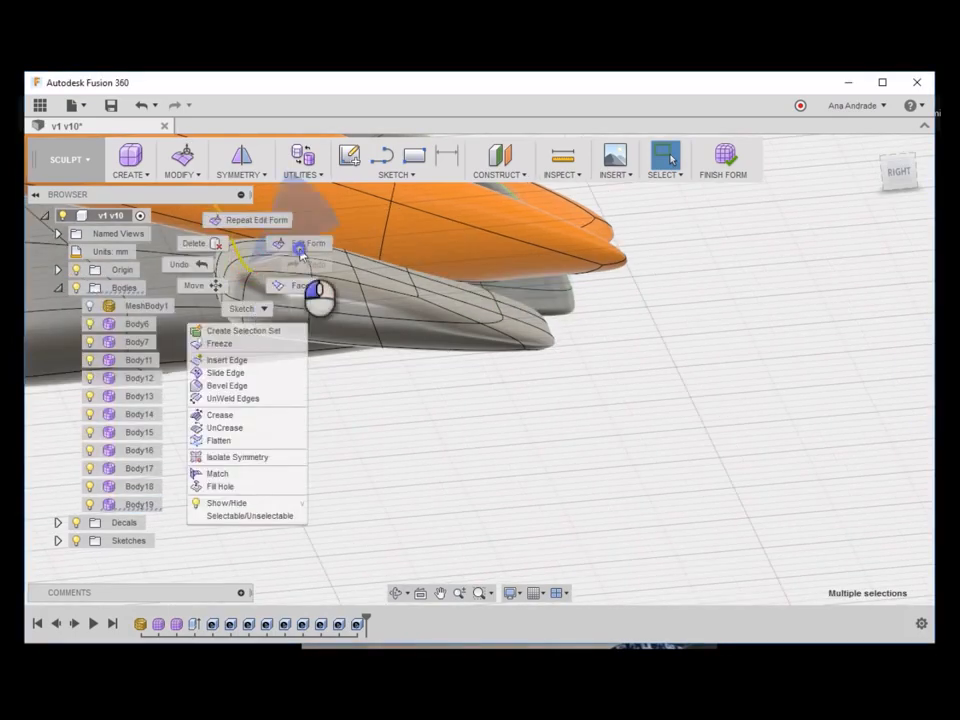
pyautogui.click(272, 219)
pyautogui.scroll(3, 280, 365)
pyautogui.scroll(-3, 280, 365)
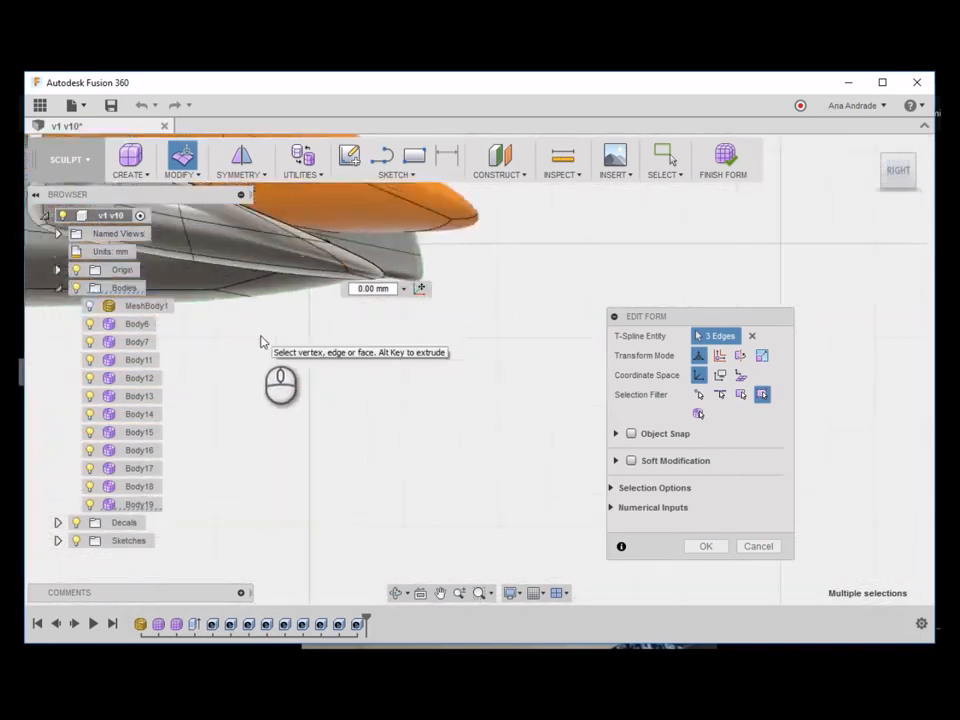
pyautogui.scroll(3, 261, 341)
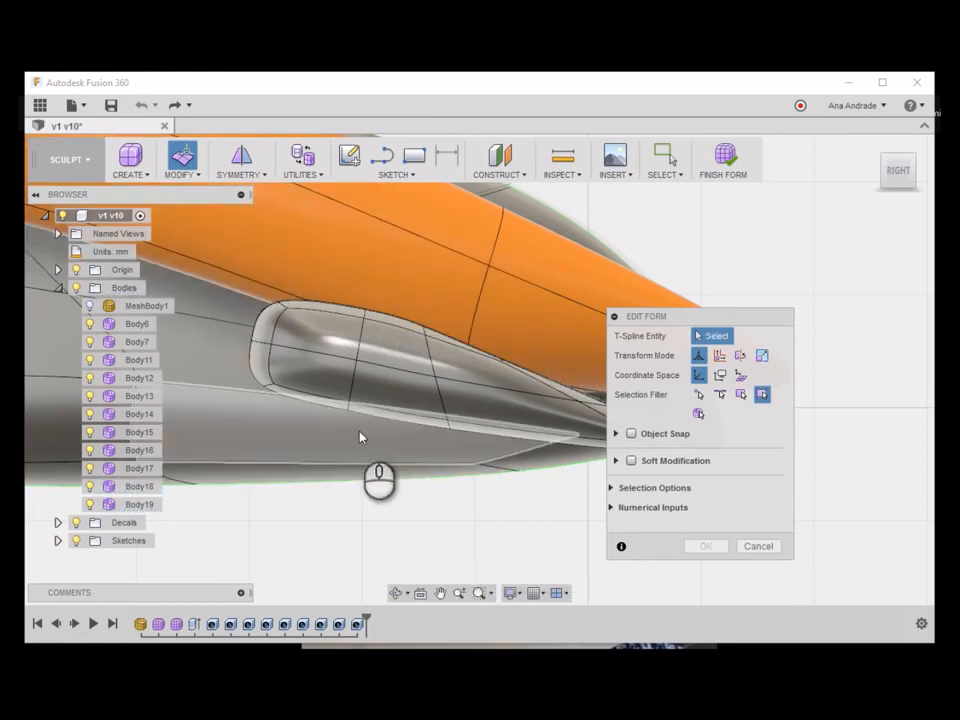
# Step: Try to window-select the rear strip of the front wing from above while Body7 covers its inner end
pyautogui.moveTo(380, 383)
pyautogui.keyDown('shift'); pyautogui.mouseDown(button='middle')
pyautogui.moveTo(460, 498)
pyautogui.moveTo(401, 397)
pyautogui.mouseUp(button='middle'); pyautogui.keyUp('shift')
pyautogui.moveTo(401, 397); pyautogui.dragTo(439, 510)
pyautogui.click(453, 508)
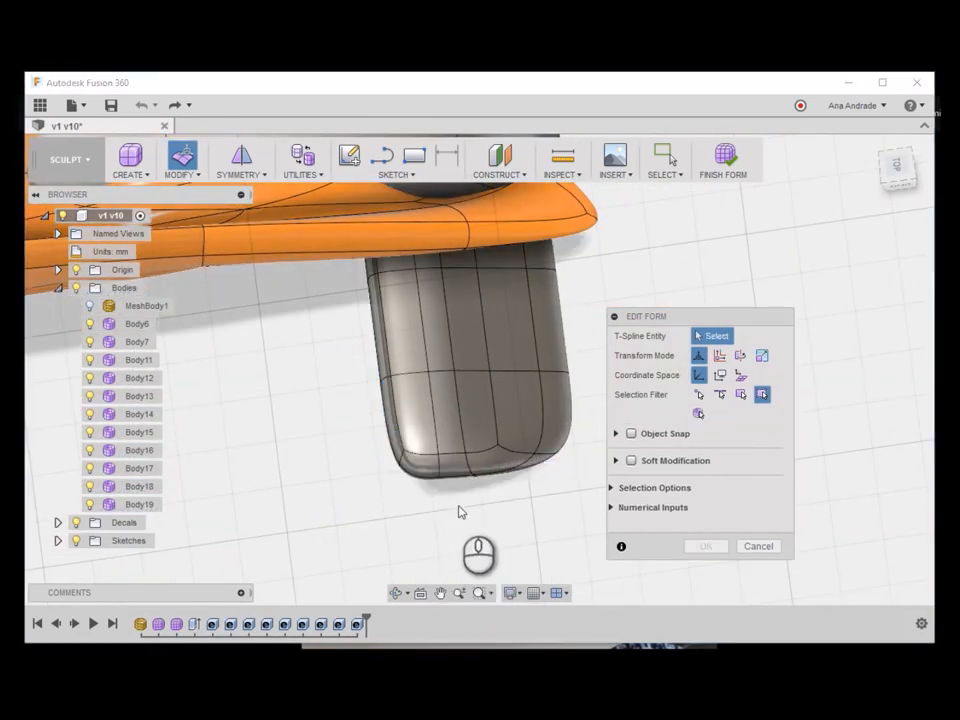
pyautogui.moveTo(357, 294); pyautogui.dragTo(358, 296)
pyautogui.click(483, 536)
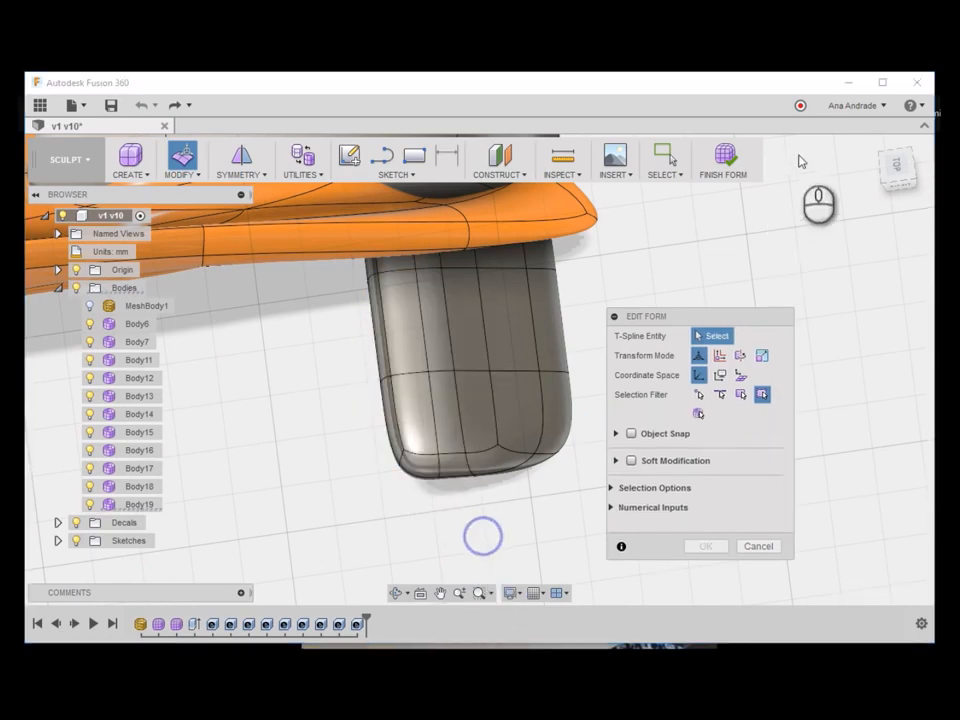
pyautogui.moveTo(437, 534); pyautogui.dragTo(338, 283, button='middle')
pyautogui.moveTo(320, 476); pyautogui.dragTo(322, 460)
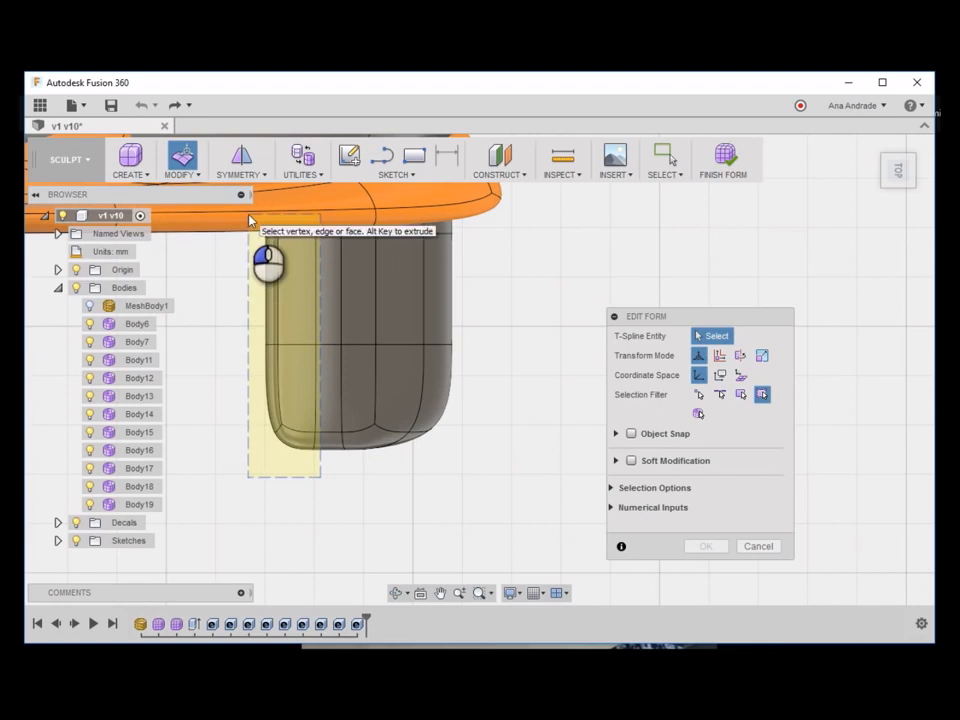
pyautogui.moveTo(255, 263); pyautogui.dragTo(255, 263)
pyautogui.click(485, 243)
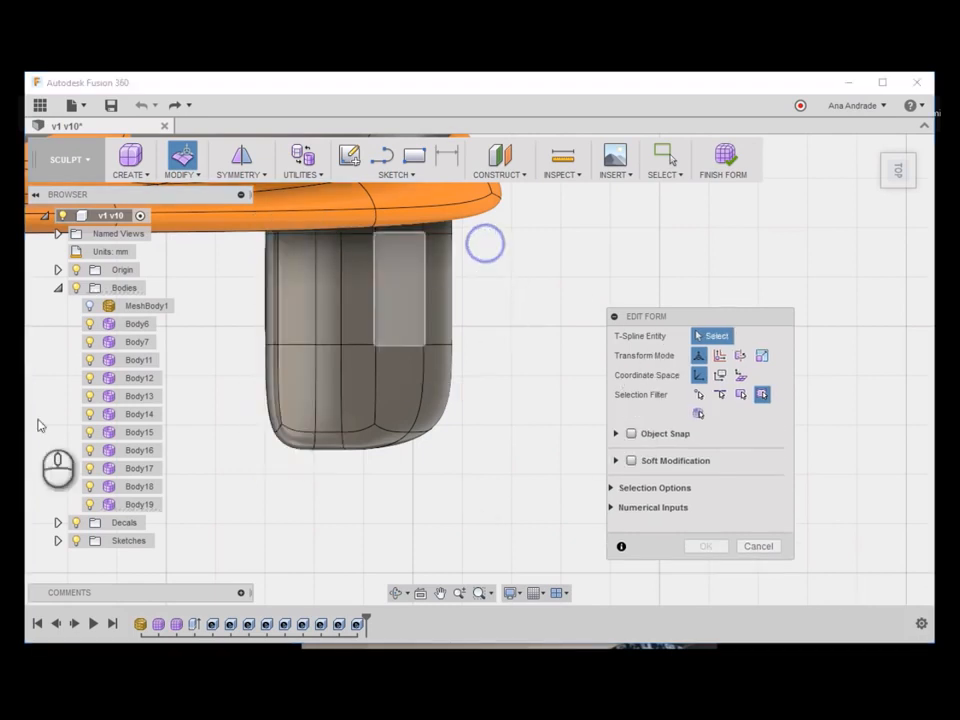
# Step: Hide Body7 and window-select the rear strip of the Body19 wing from the top view
pyautogui.click(91, 505)
pyautogui.click(90, 343)
pyautogui.click(89, 505)
pyautogui.moveTo(182, 461); pyautogui.dragTo(183, 534, button='middle')
pyautogui.moveTo(263, 266); pyautogui.dragTo(263, 266)
pyautogui.keyDown('shift'); pyautogui.moveTo(251, 534); pyautogui.dragTo(462, 312, button='middle'); pyautogui.keyUp('shift')
pyautogui.click(892, 182)
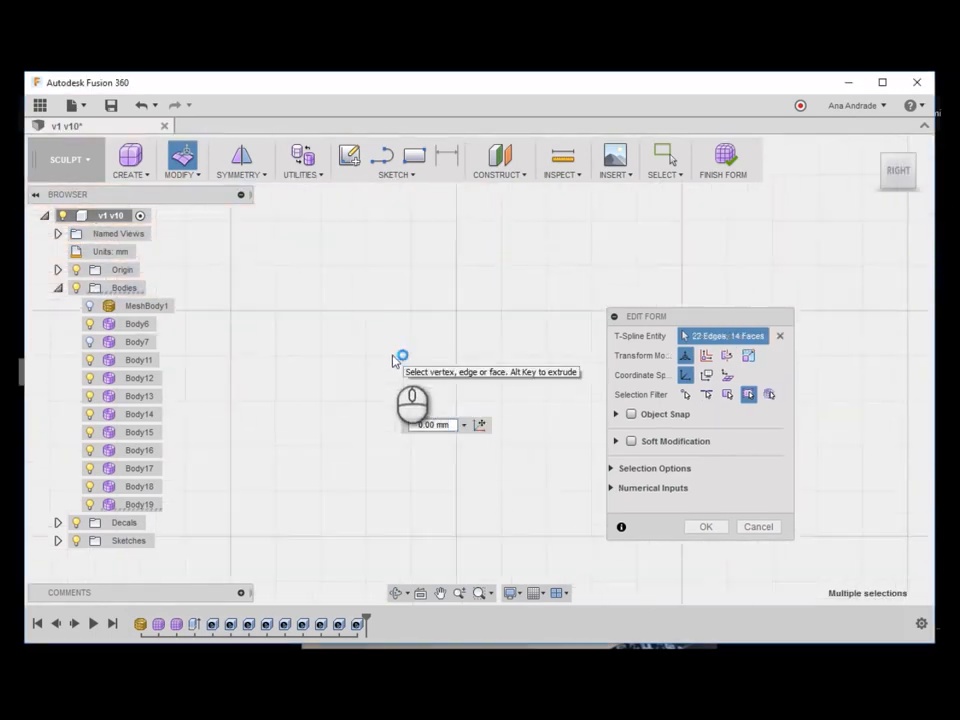
# Step: Add the missing underside faces of the wing's rear strip to the selection, up to 22 edges and 22 faces
pyautogui.moveTo(395, 361); pyautogui.dragTo(485, 419, button='middle')
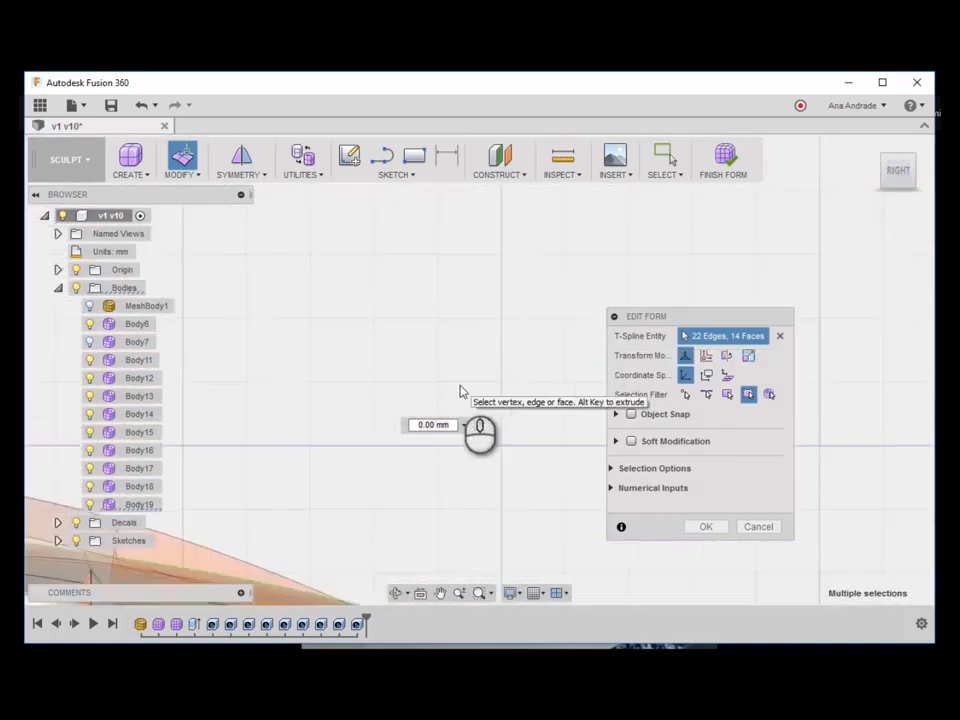
pyautogui.scroll(-4, 462, 391)
pyautogui.moveTo(289, 388); pyautogui.dragTo(459, 390, button='middle')
pyautogui.scroll(3, 331, 388)
pyautogui.keyDown('ctrl'); pyautogui.click(402, 361); pyautogui.keyUp('ctrl')
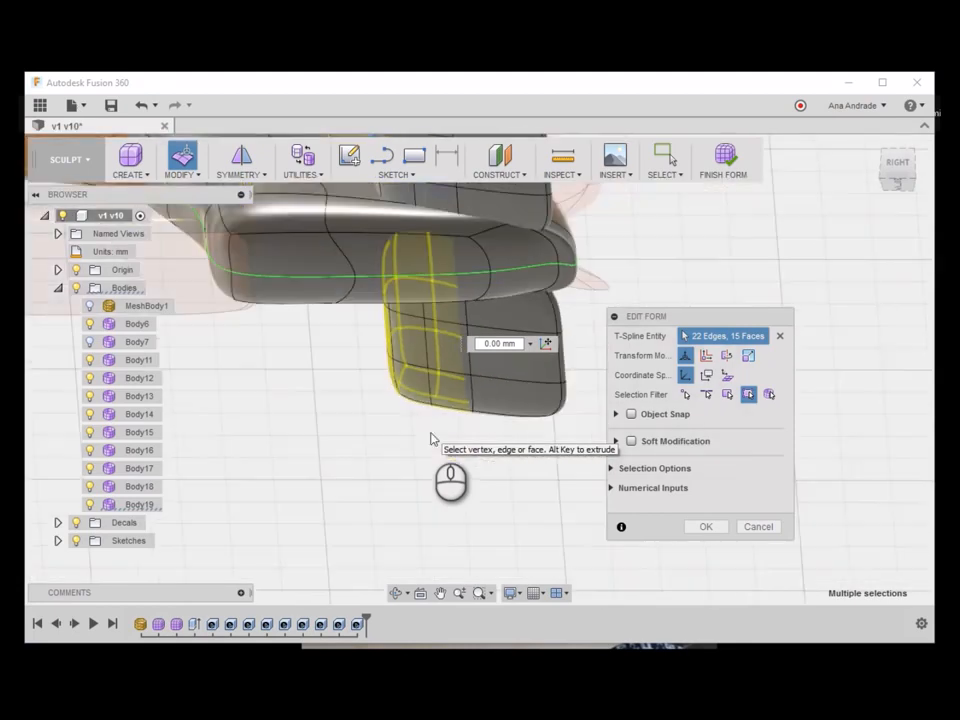
pyautogui.moveTo(461, 317); pyautogui.dragTo(462, 337, button='middle')
pyautogui.keyDown('ctrl'); pyautogui.click(441, 381); pyautogui.keyUp('ctrl')
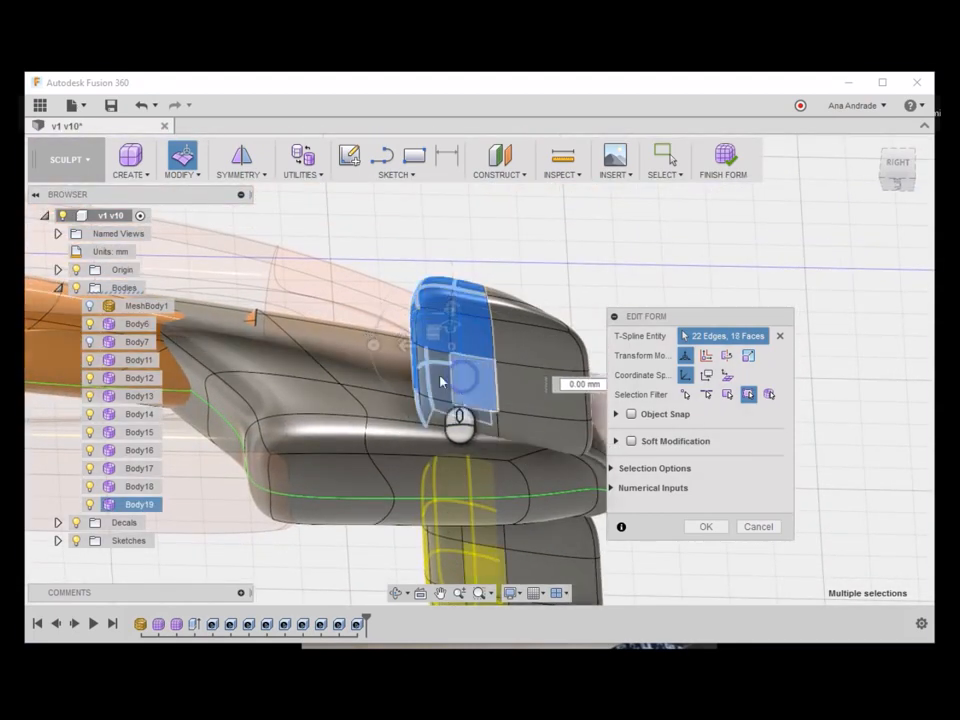
pyautogui.keyDown('ctrl'); pyautogui.click(470, 424); pyautogui.keyUp('ctrl')
pyautogui.keyDown('shift'); pyautogui.moveTo(525, 390); pyautogui.dragTo(488, 401, button='middle'); pyautogui.keyUp('shift')
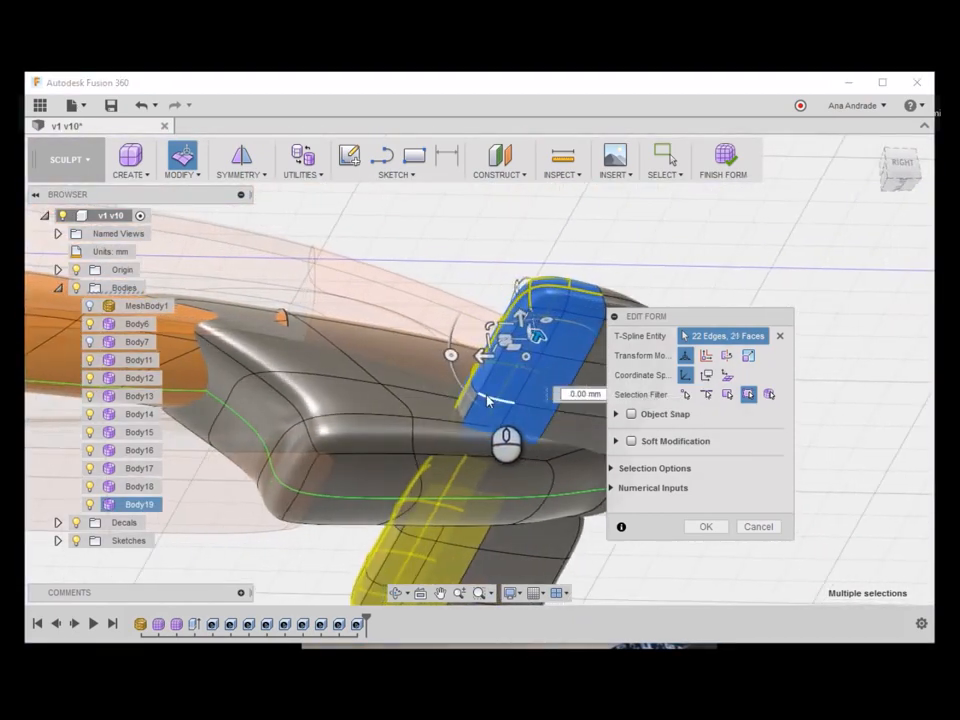
pyautogui.keyDown('ctrl'); pyautogui.click(465, 408); pyautogui.keyUp('ctrl')
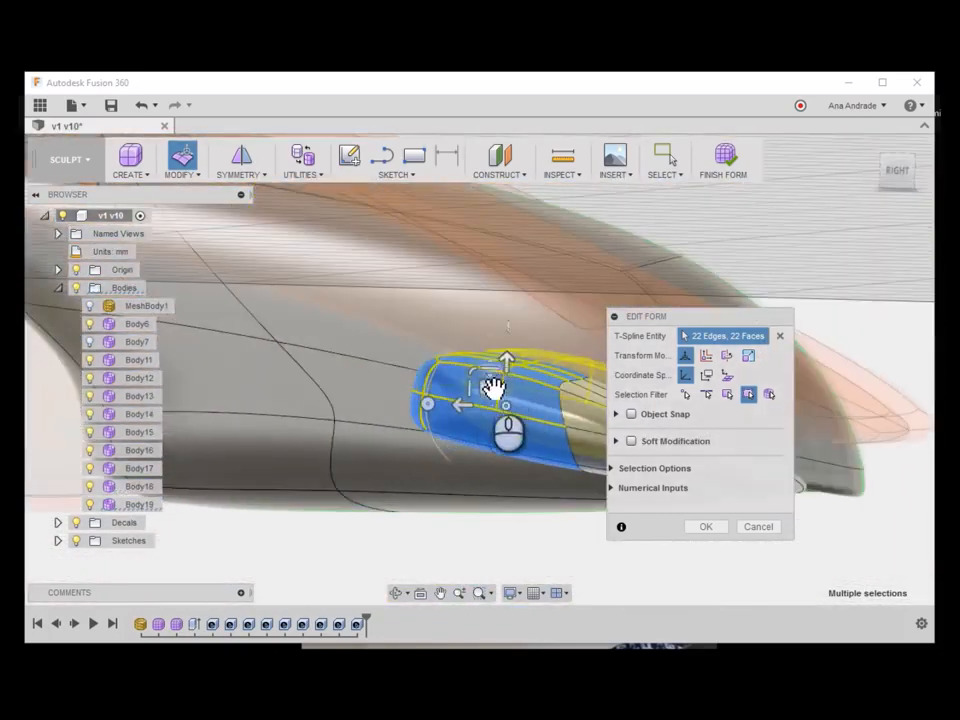
# Step: Try to move the selected rear wing faces within the side plane, about -0.122 mm along one axis, and undo the move
pyautogui.moveTo(485, 411); pyautogui.dragTo(479, 419)
pyautogui.moveTo(655, 322); pyautogui.dragTo(830, 247)
pyautogui.click(893, 172)
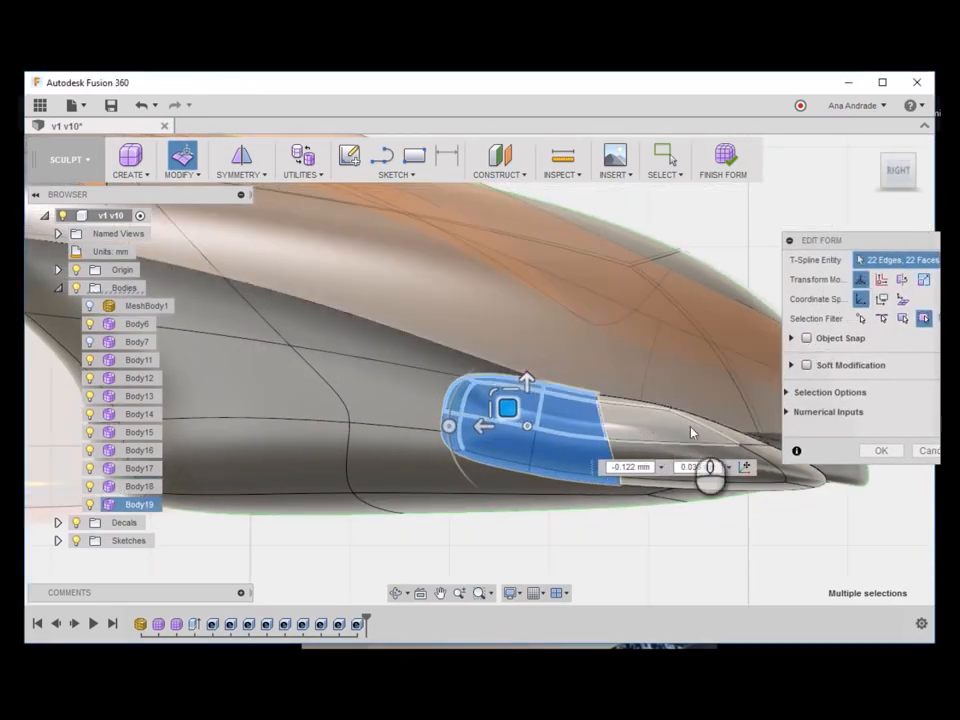
pyautogui.hotkey('ctrl', 'z')
# Step: Move the rear wing faces by about -0.087 mm and 0.079 mm in the side plane, accept, and show Body7 again
pyautogui.moveTo(459, 403); pyautogui.dragTo(462, 404)
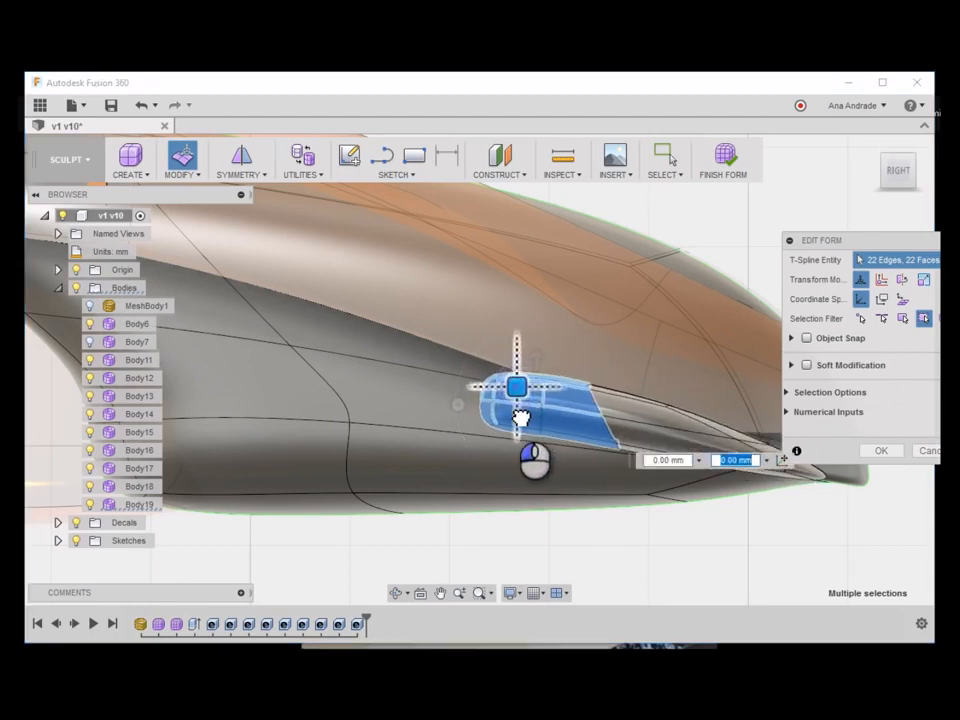
pyautogui.moveTo(520, 417); pyautogui.dragTo(516, 417)
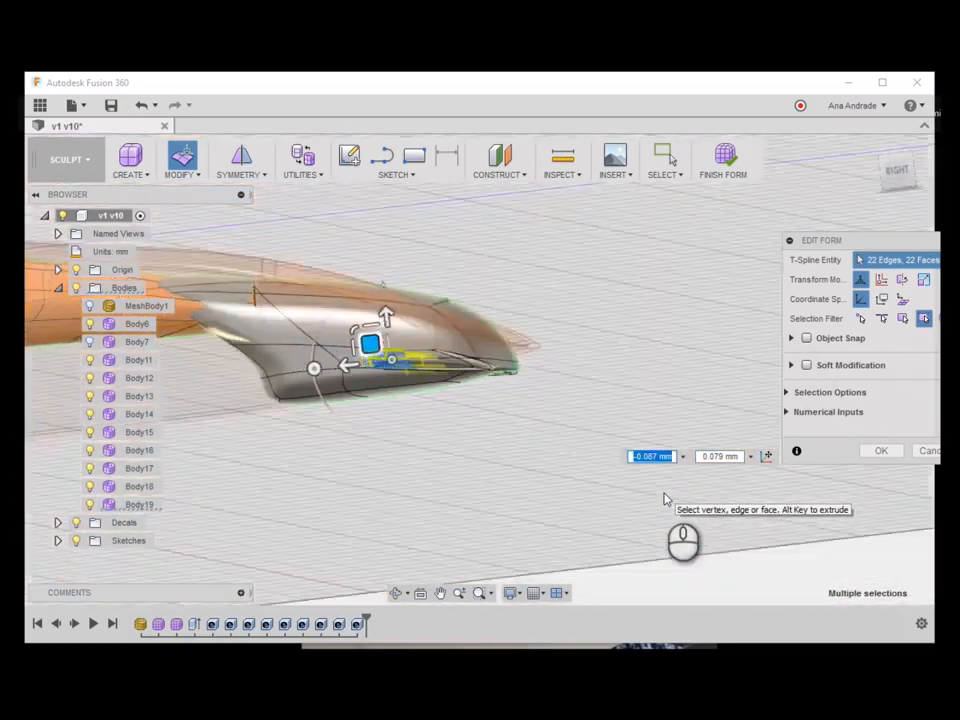
pyautogui.press('Return')
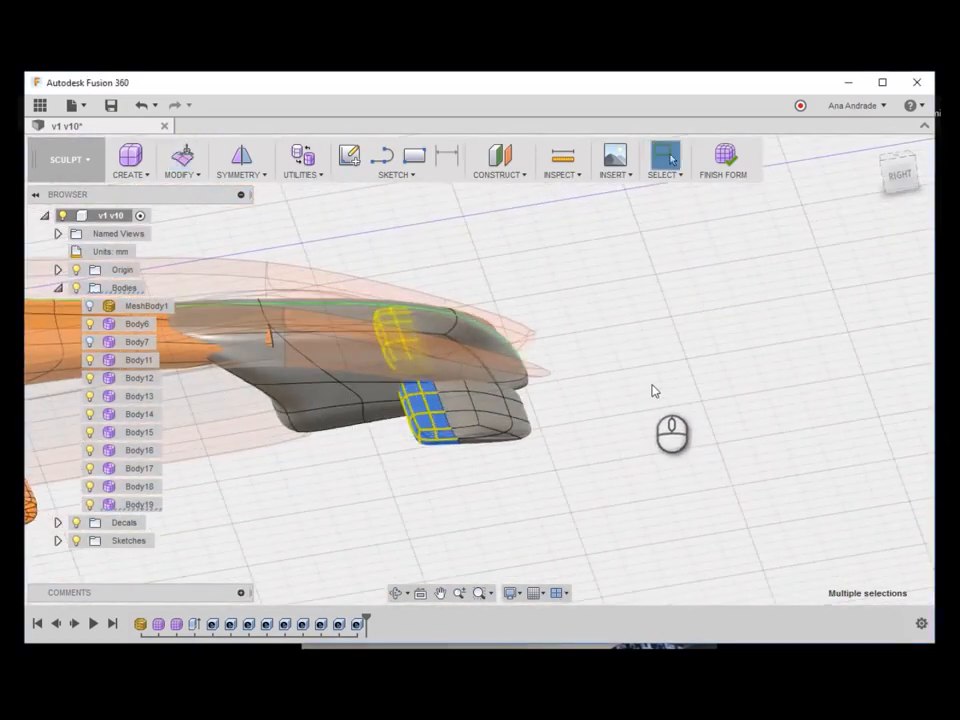
pyautogui.click(89, 342)
pyautogui.click(352, 487)
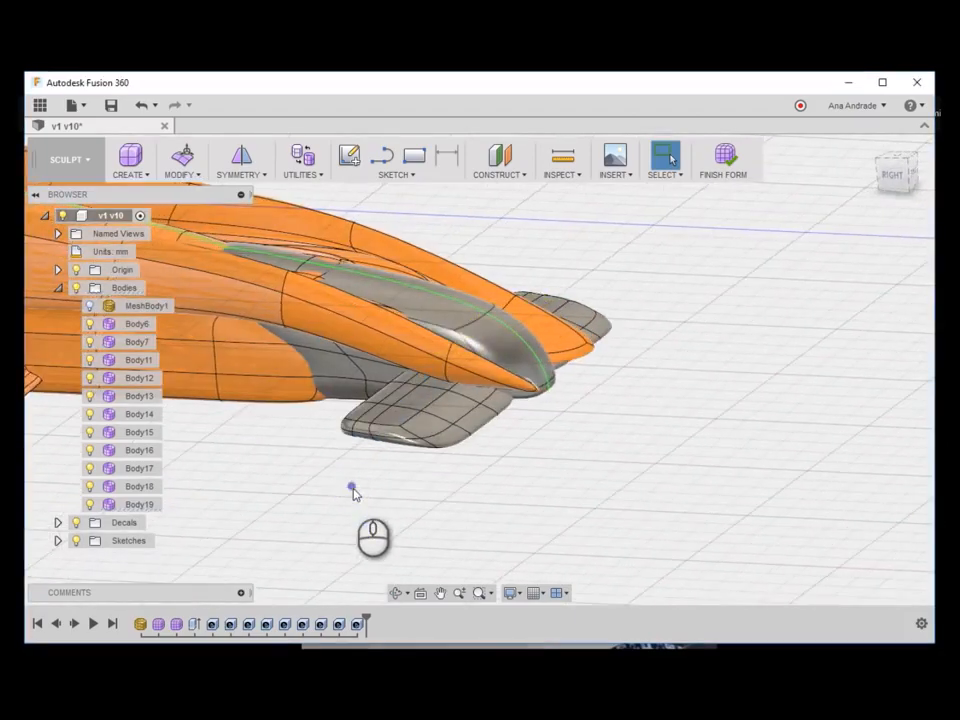